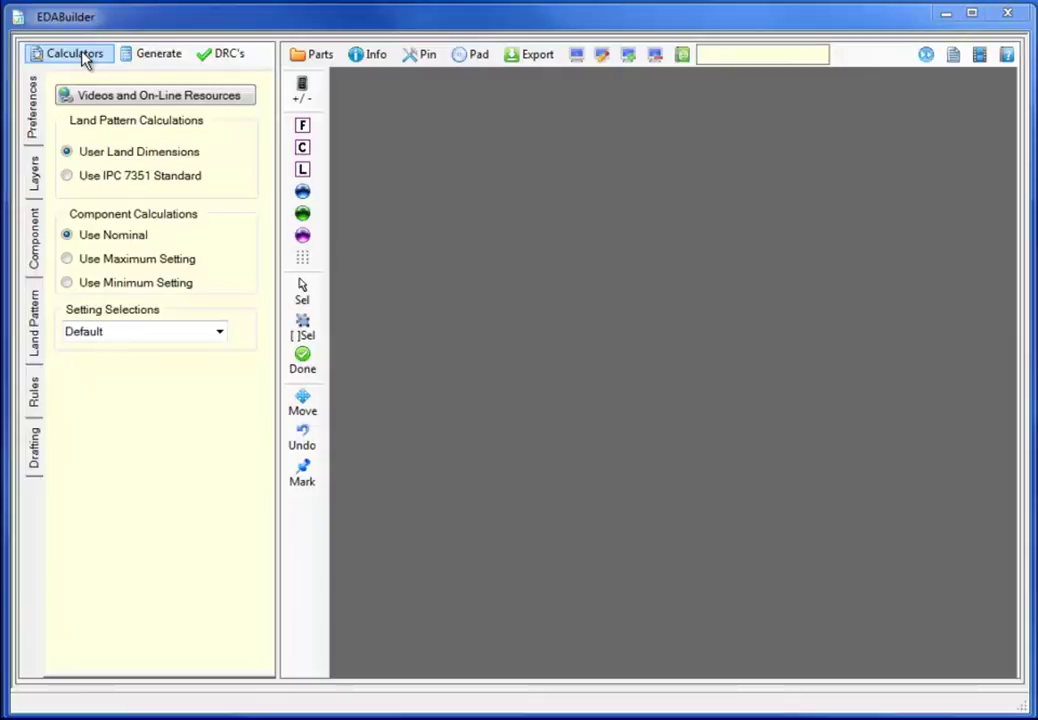
# - Load the QFN Variable (QFNV) land pattern from the Specials package calculators
pyautogui.click(76, 54)
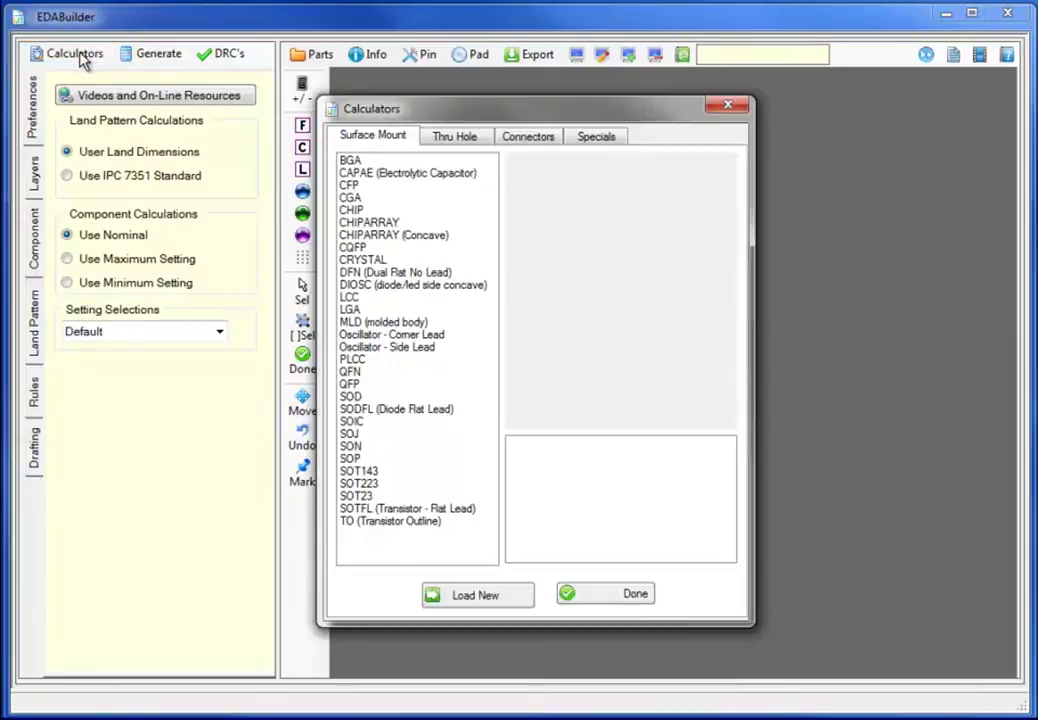
pyautogui.click(350, 372)
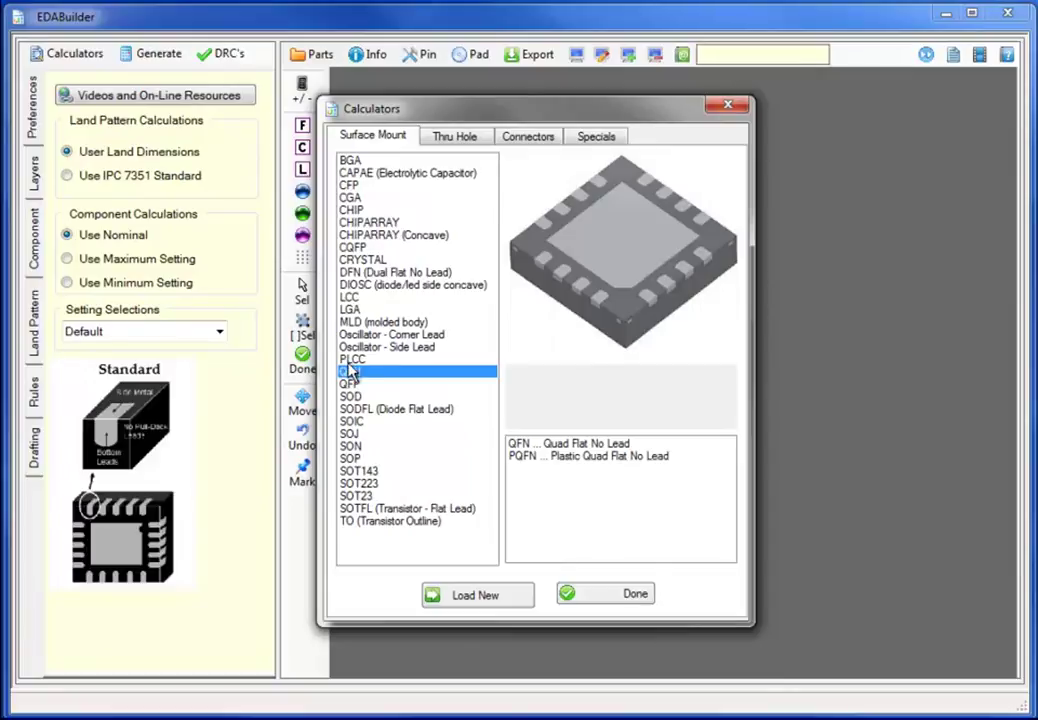
pyautogui.click(593, 138)
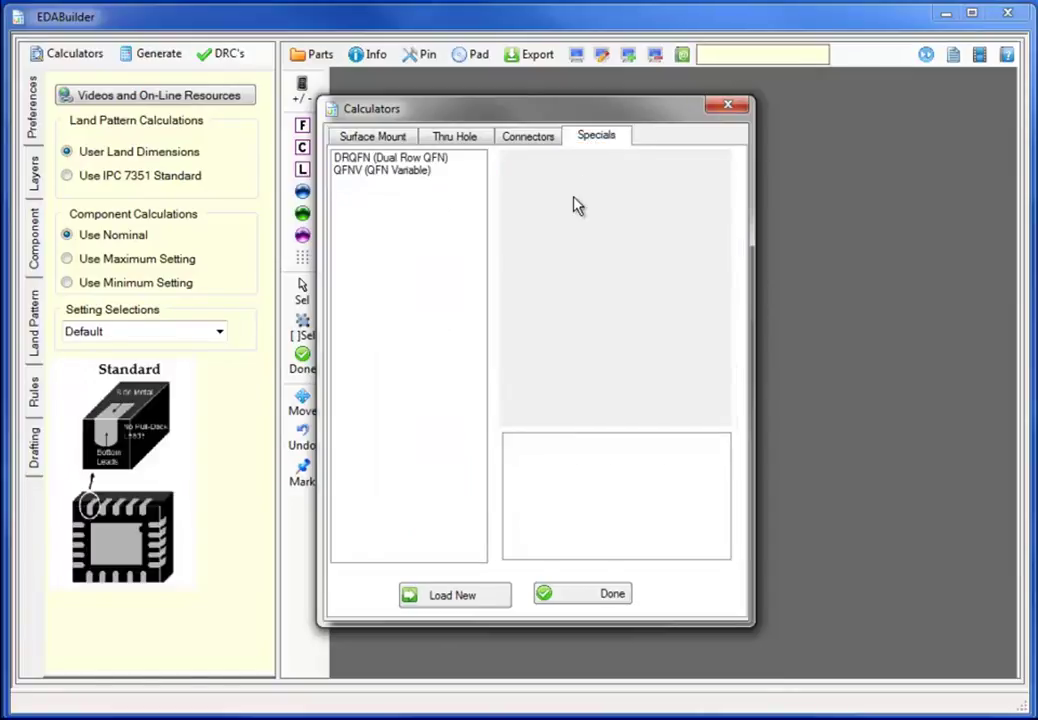
pyautogui.click(403, 171)
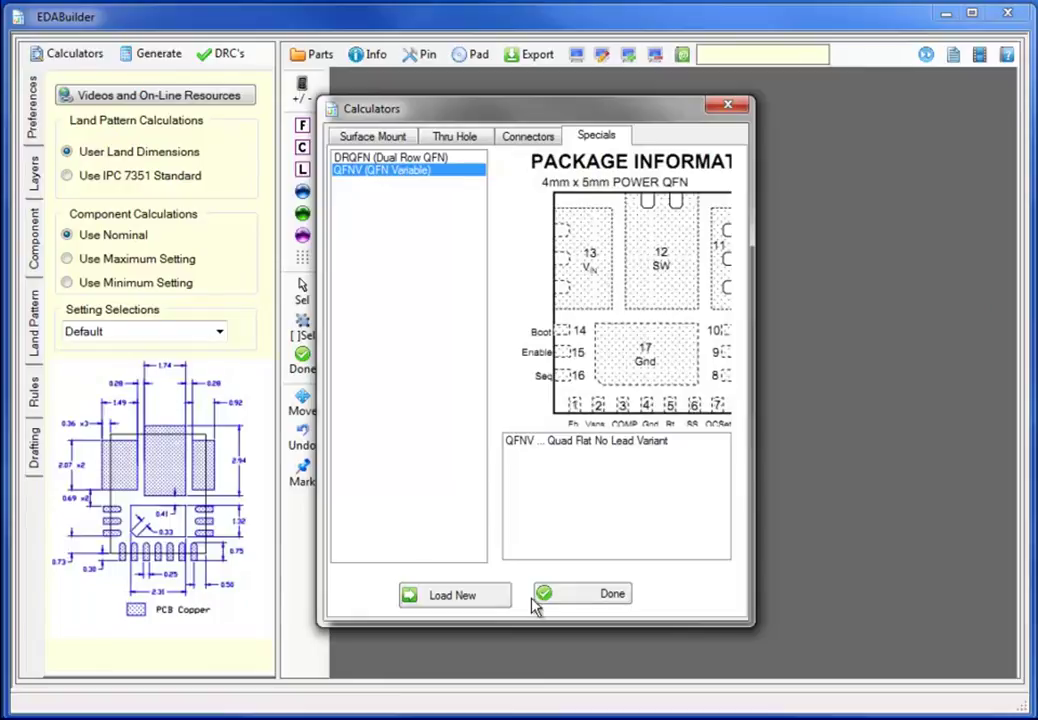
pyautogui.click(491, 600)
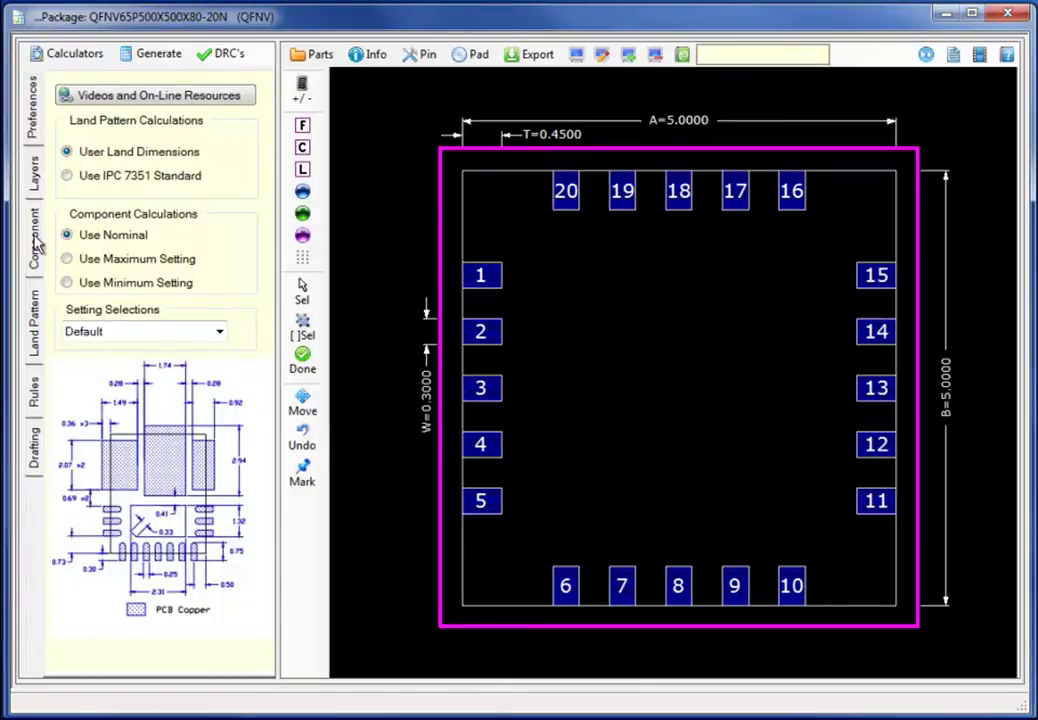
# - Set 7 pins left and right, 0 top and bottom, and regenerate as QFNV65P500X500X80-14N
pyautogui.click(33, 318)
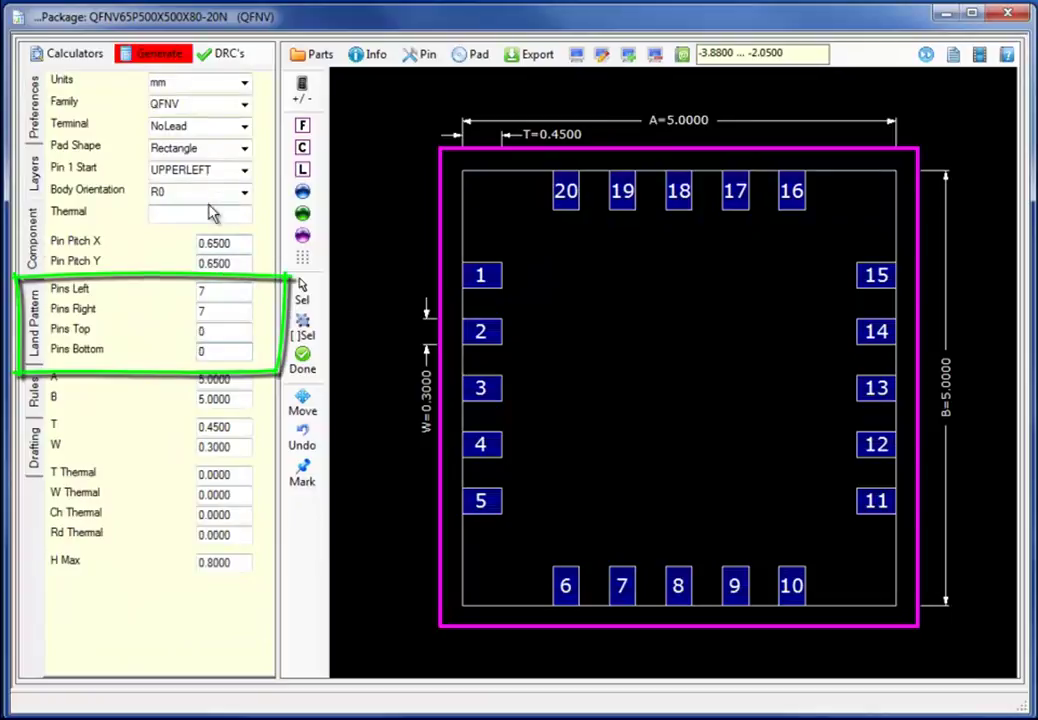
pyautogui.click(175, 56)
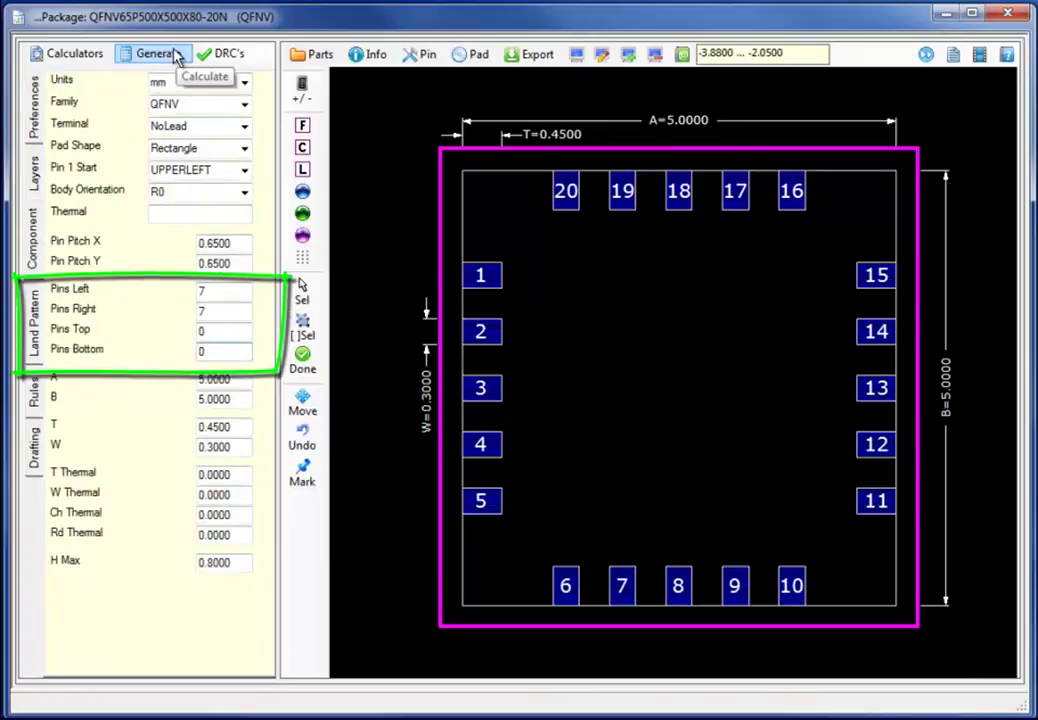
pyautogui.click(175, 56)
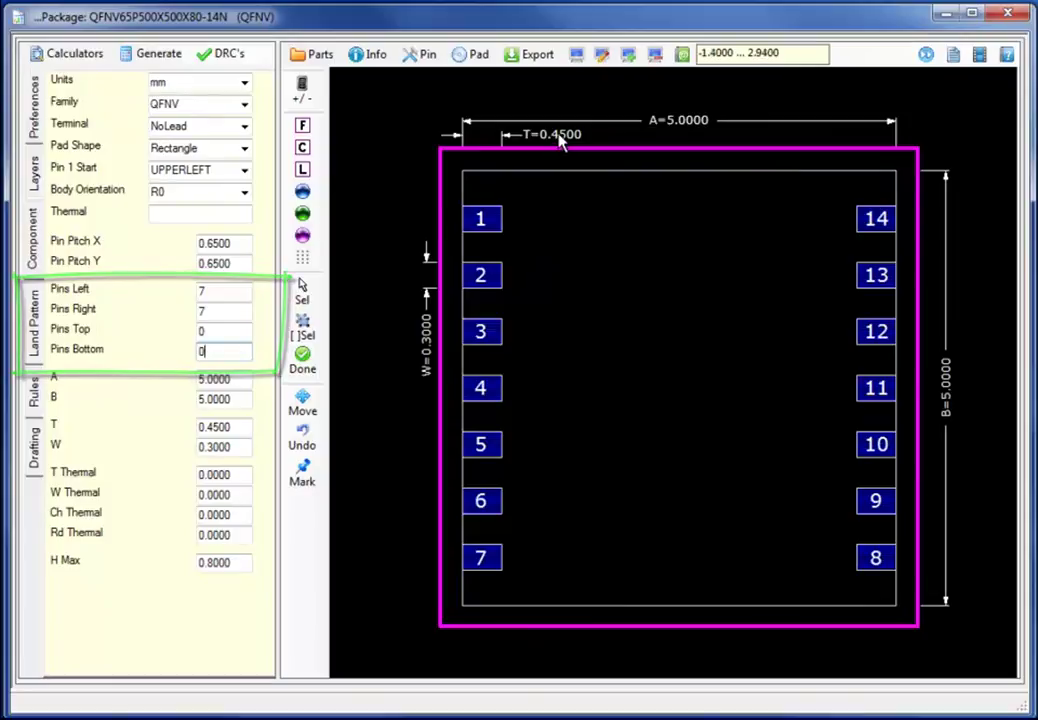
# - Set the pad length T to 0.7 and the pad width W to 0.25
pyautogui.doubleClick(556, 138)
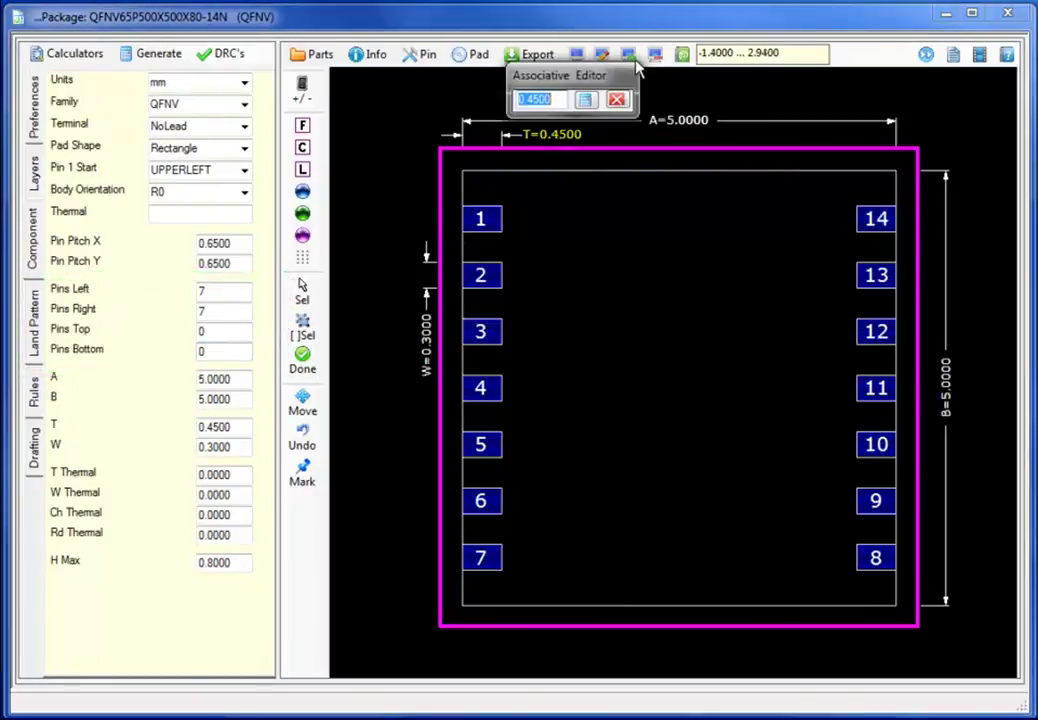
pyautogui.write('0.0700')
pyautogui.click(585, 102)
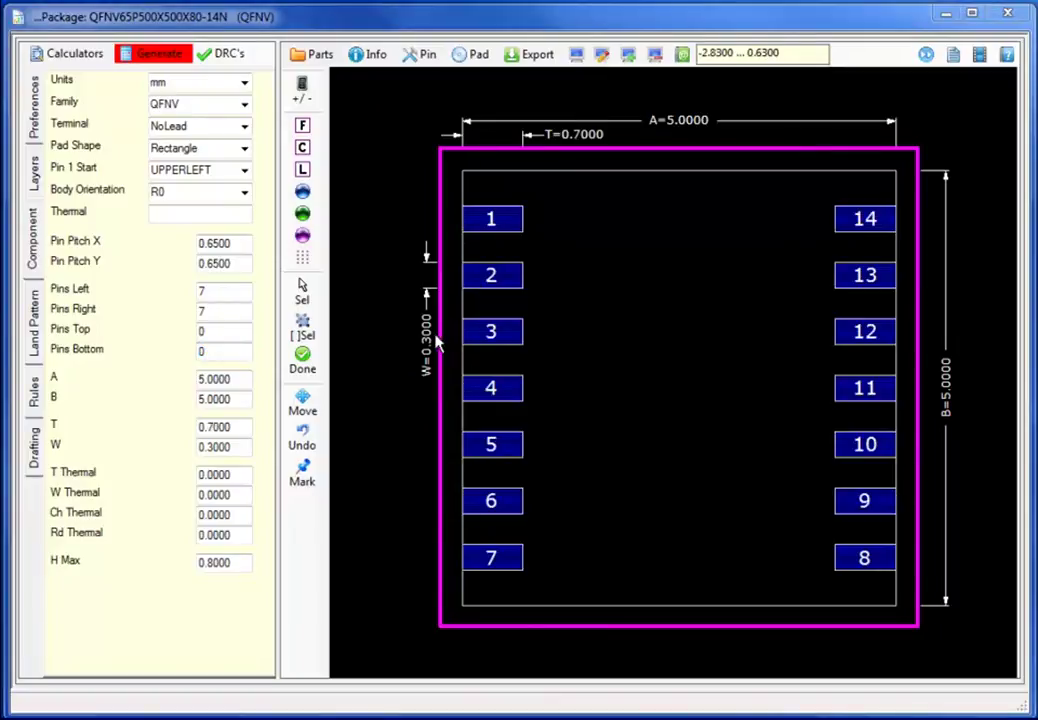
pyautogui.doubleClick(428, 335)
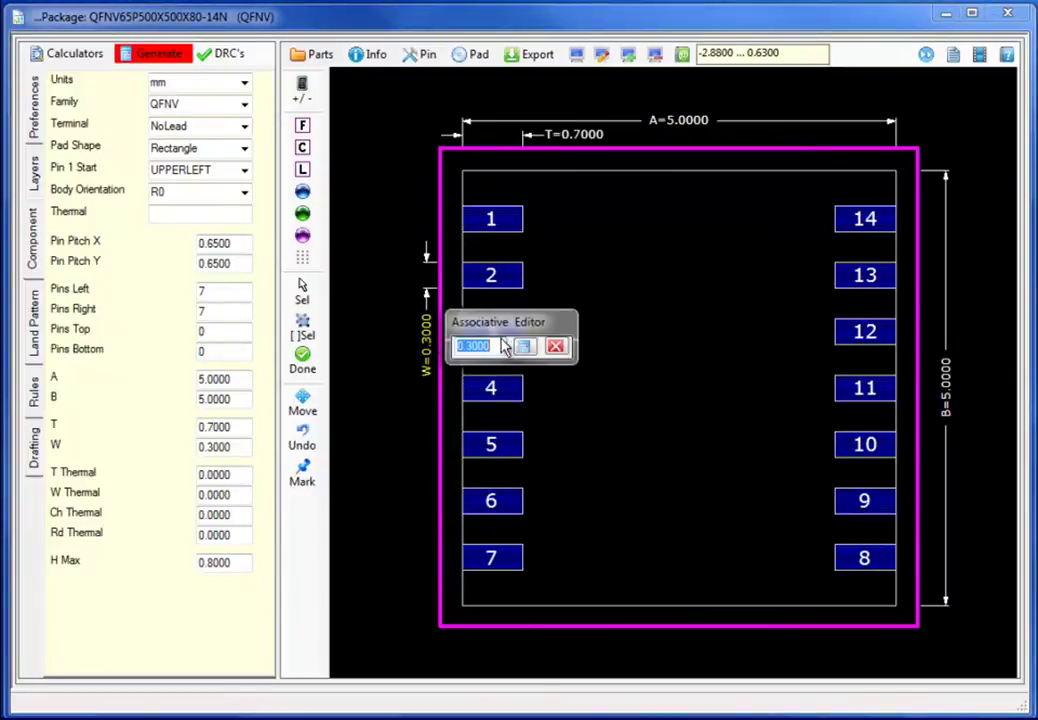
pyautogui.write('0.25')
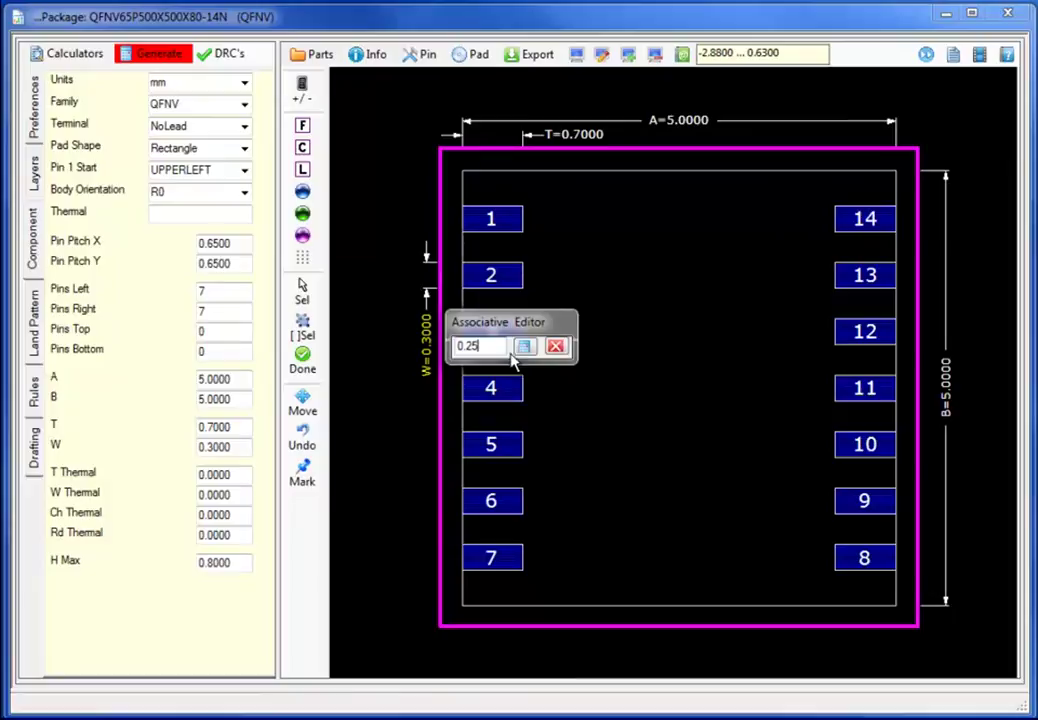
pyautogui.click(523, 348)
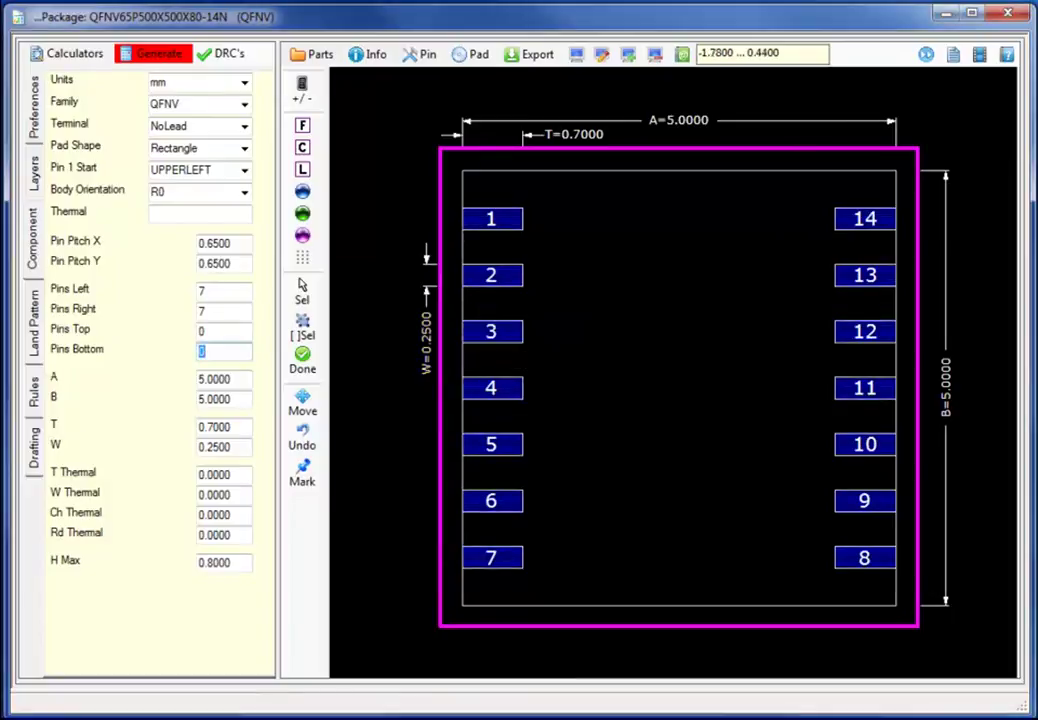
# - Change Pin Pitch X and Y from 0.65 to 0.5 and regenerate the footprint
pyautogui.click(207, 243)
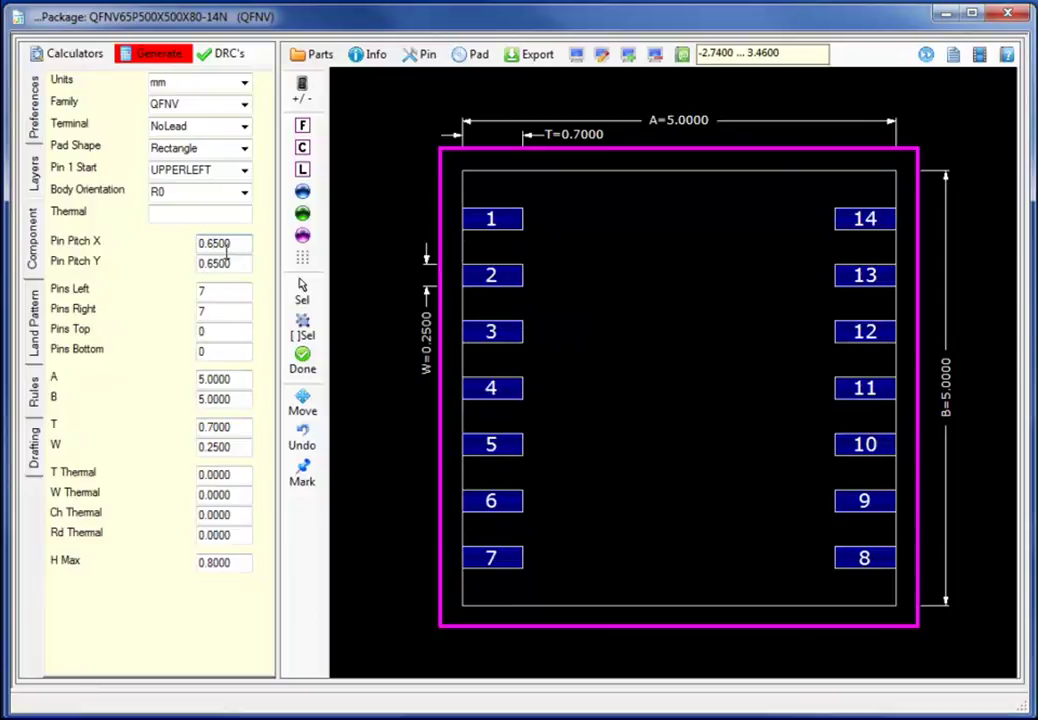
pyautogui.press('BackSpace')
pyautogui.click(214, 263)
pyautogui.press('BackSpace')
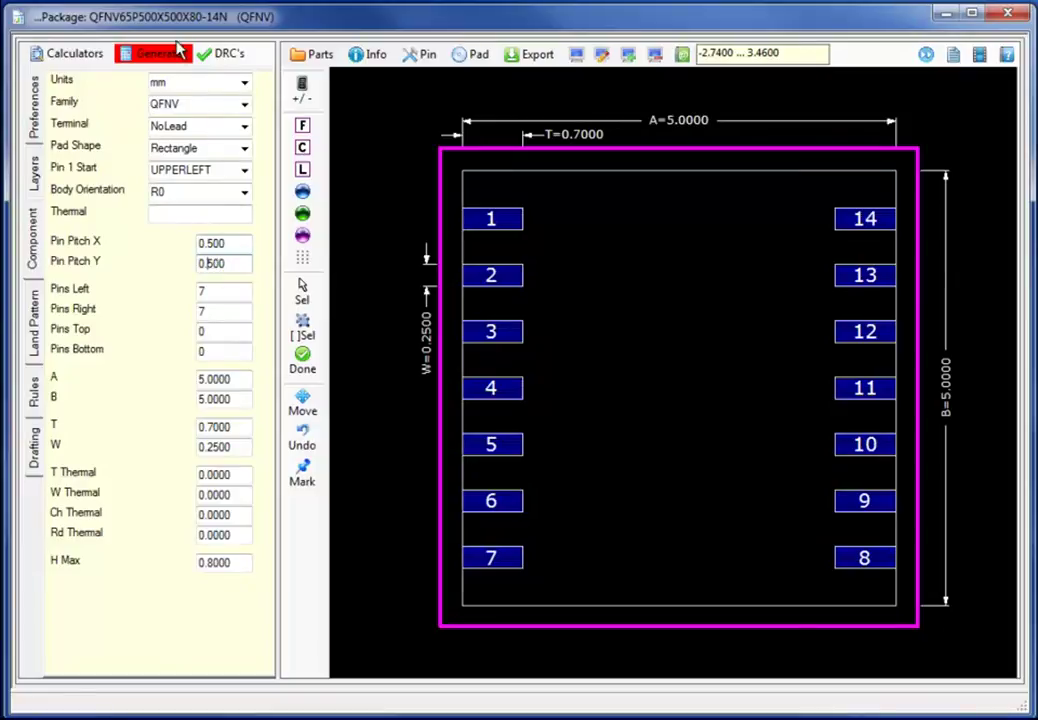
pyautogui.click(175, 57)
pyautogui.click(175, 57)
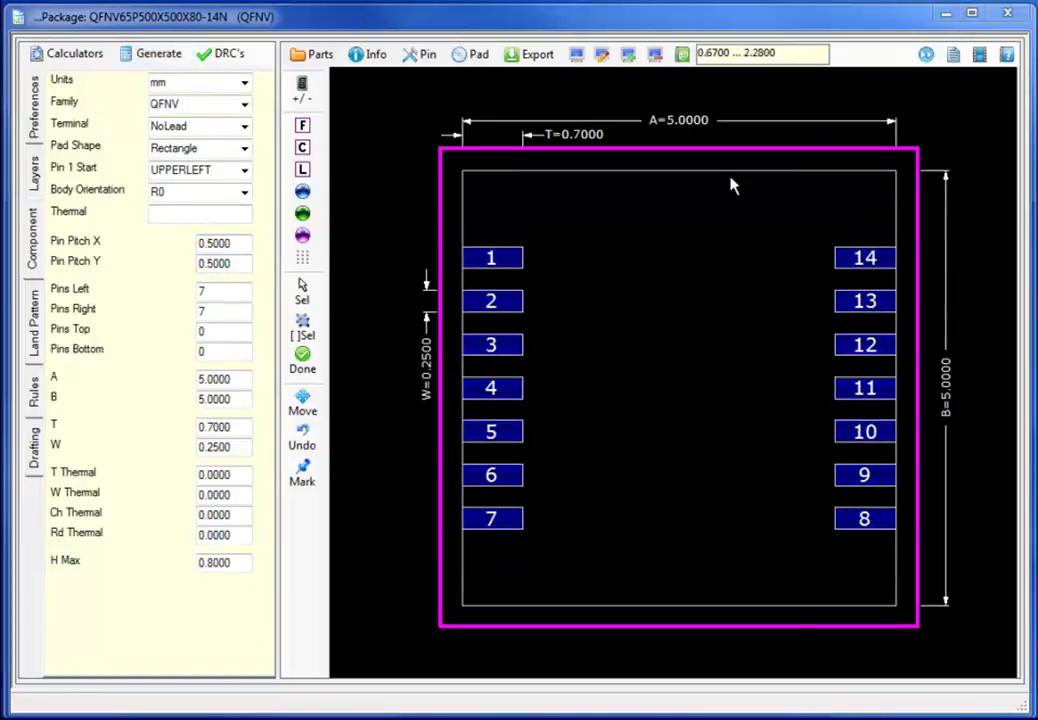
# - Set body width A and body length B both from 5 to 4.0000
pyautogui.click(703, 127)
pyautogui.click(670, 86)
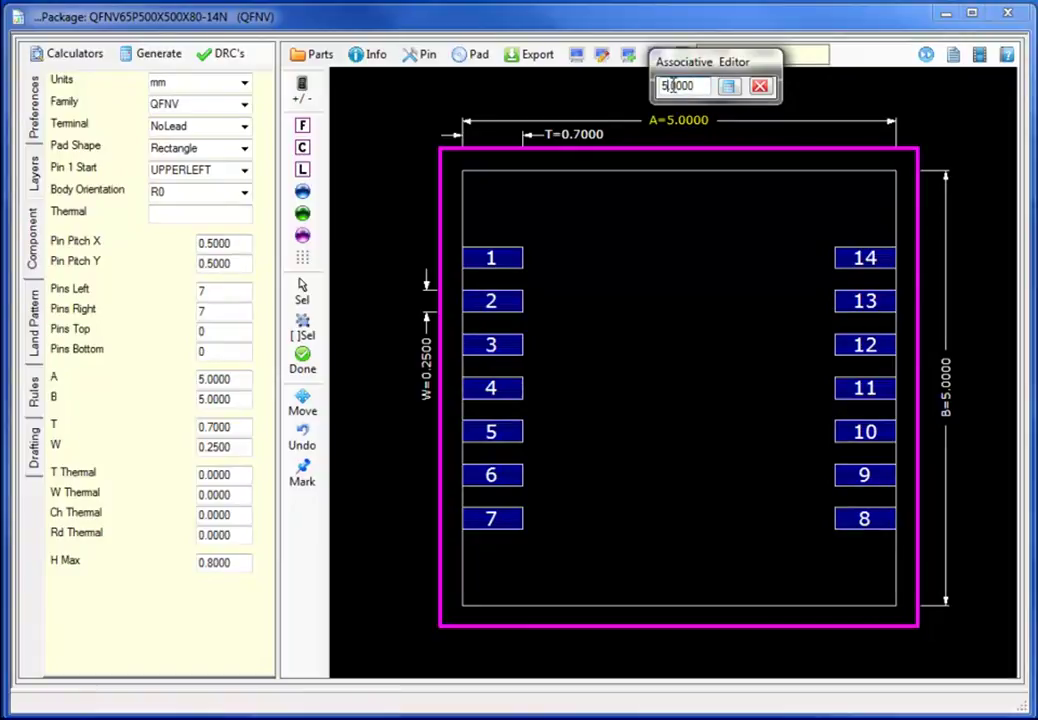
pyautogui.press('BackSpace')
pyautogui.write('4')
pyautogui.click(730, 86)
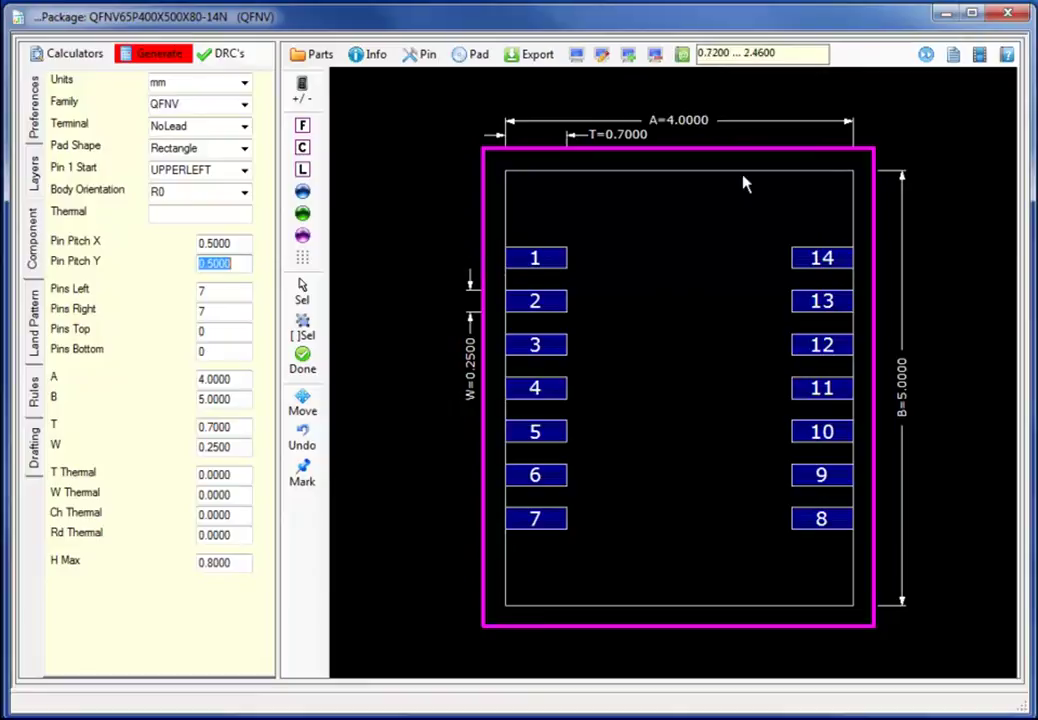
pyautogui.doubleClick(904, 406)
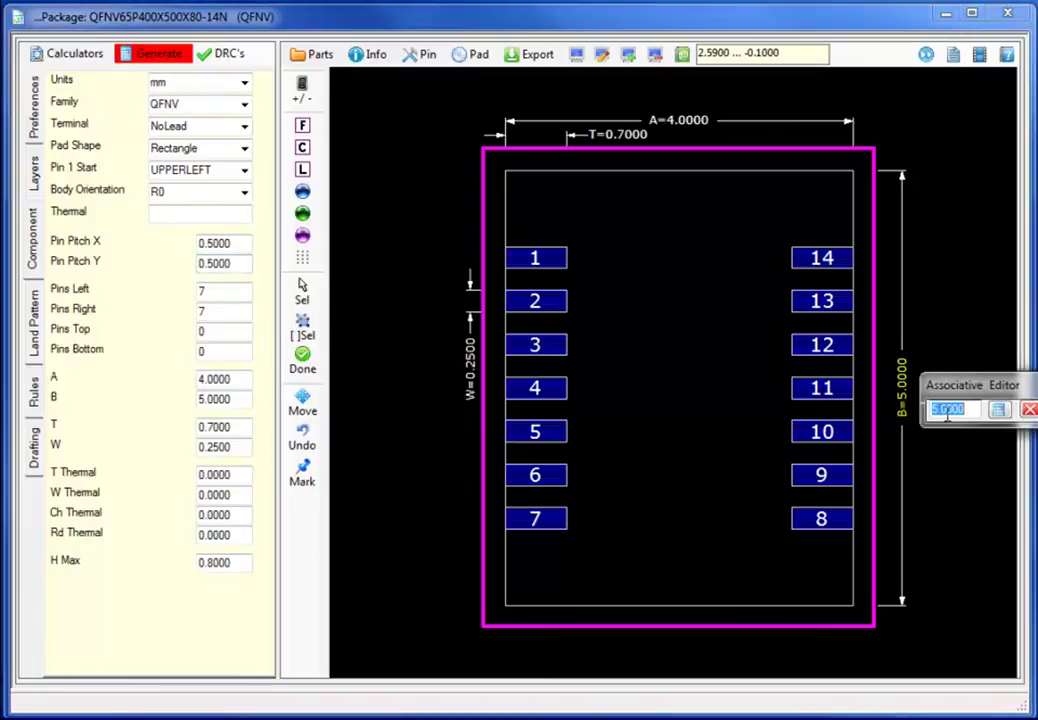
pyautogui.click(939, 408)
pyautogui.press('BackSpace')
pyautogui.write('4')
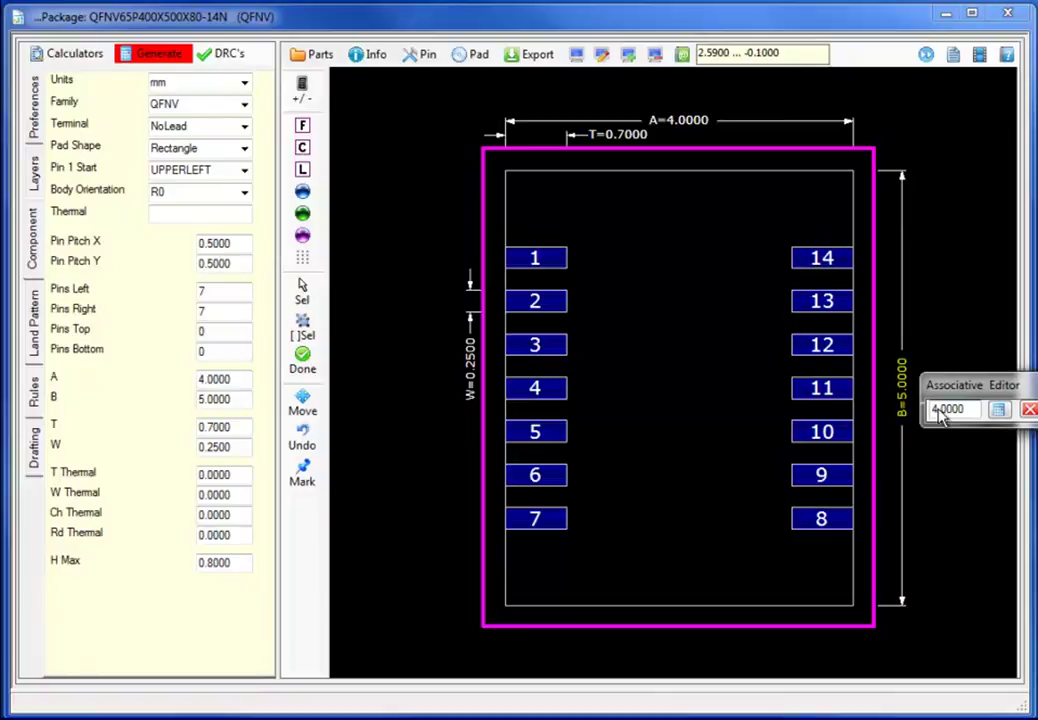
pyautogui.click(1000, 411)
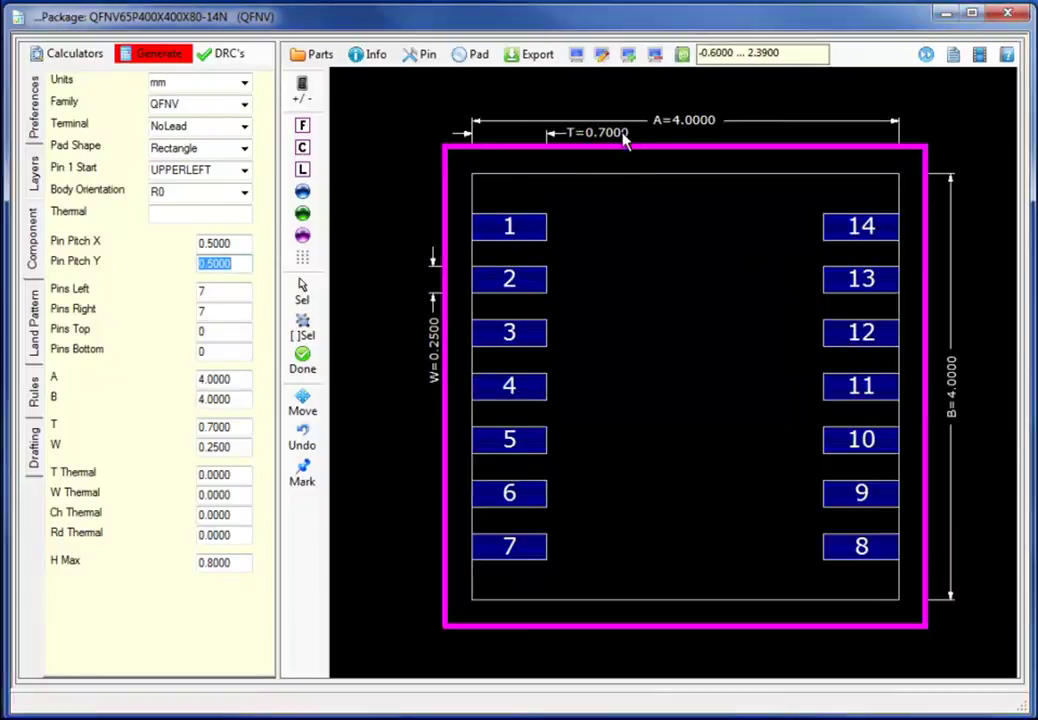
# - Reduce body width A to 3.0000, making the package QFNV65P300X400X80-14N
pyautogui.doubleClick(660, 119)
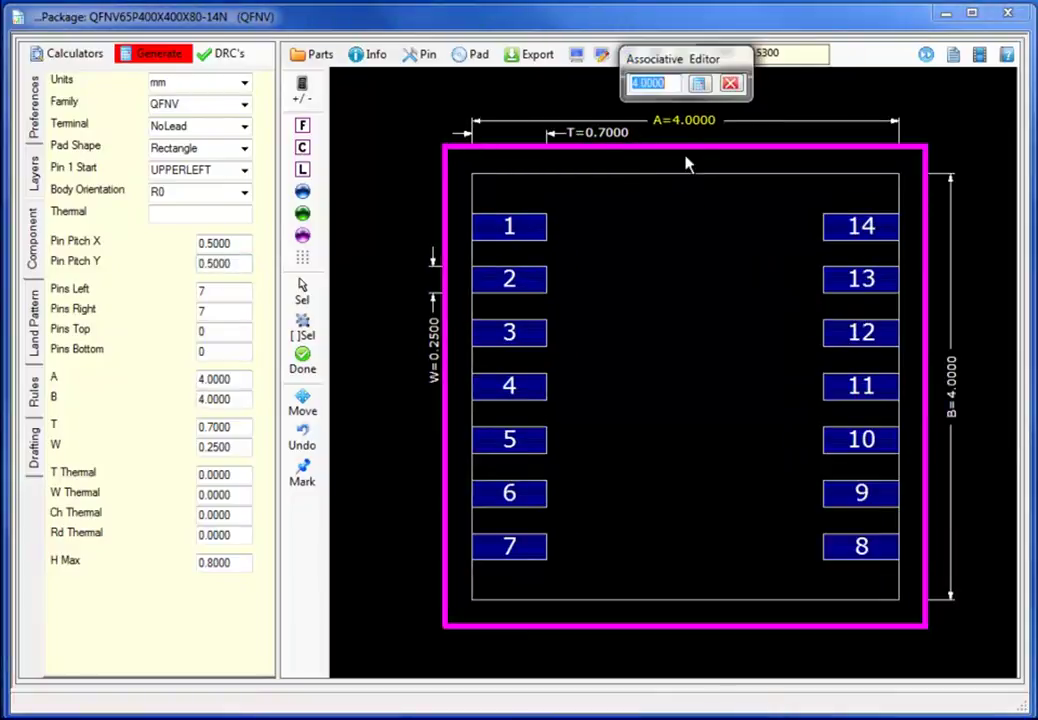
pyautogui.click(642, 84)
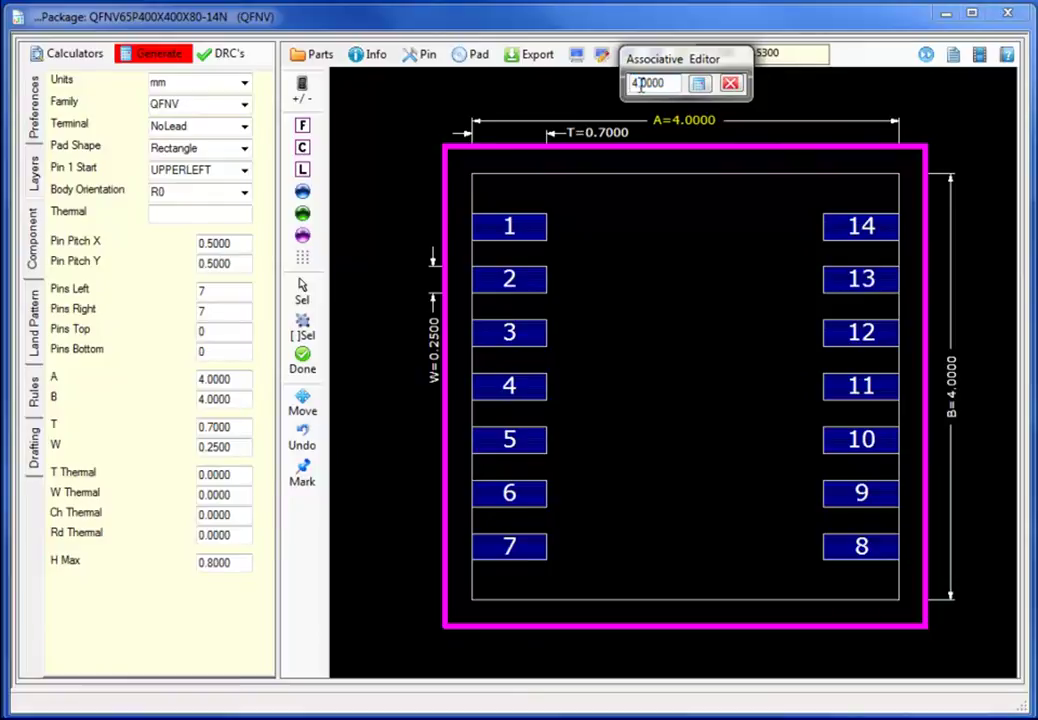
pyautogui.press('BackSpace')
pyautogui.write('3')
pyautogui.click(699, 83)
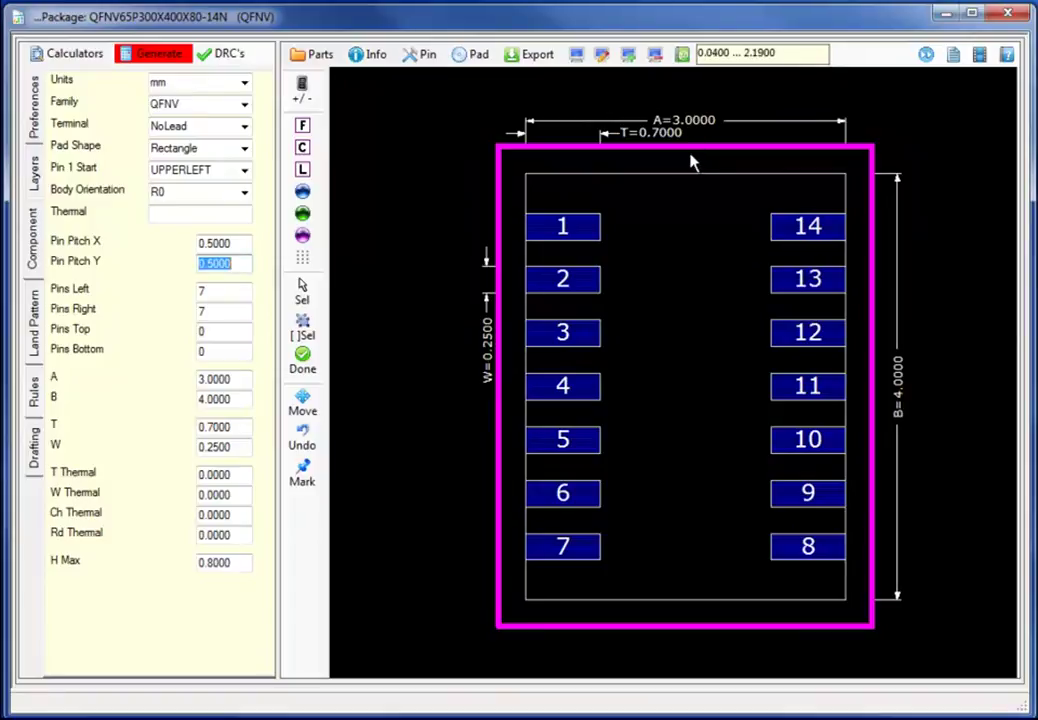
# - Open the pad stack calculator for pad 9 and arrange its window beside the footprint
pyautogui.click(829, 497)
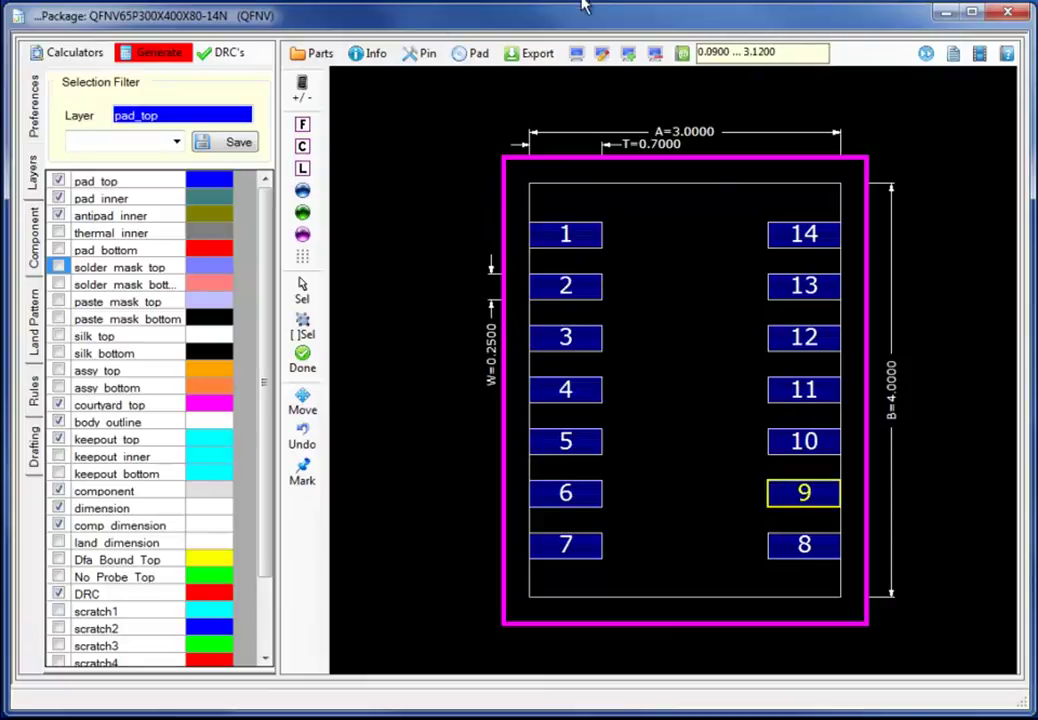
pyautogui.click(461, 57)
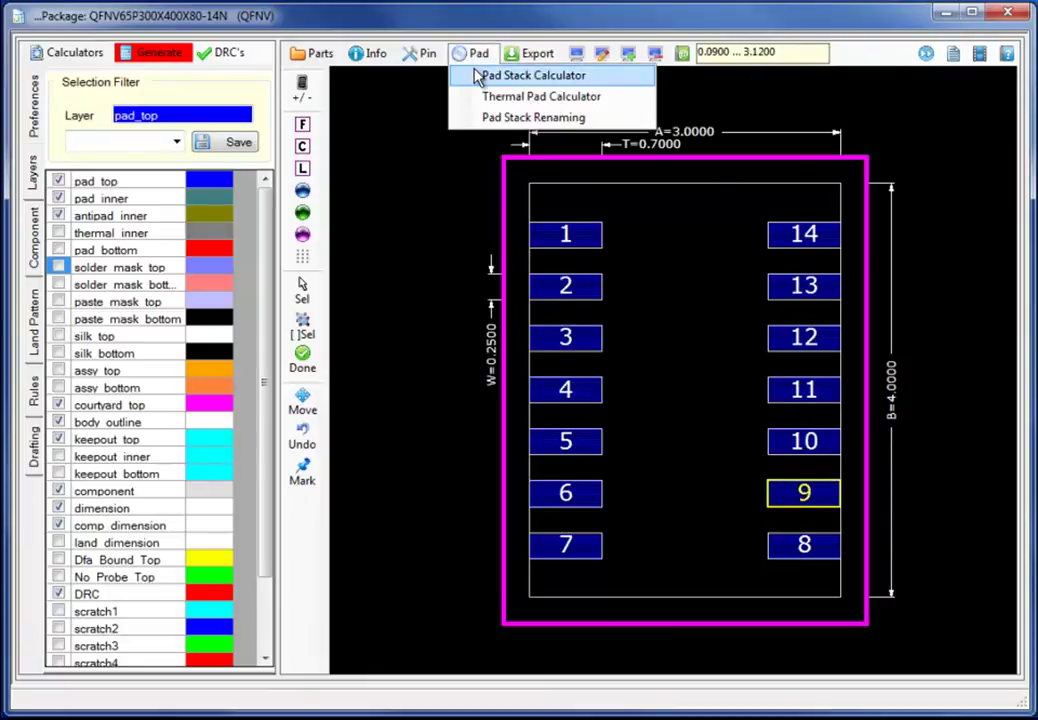
pyautogui.click(478, 78)
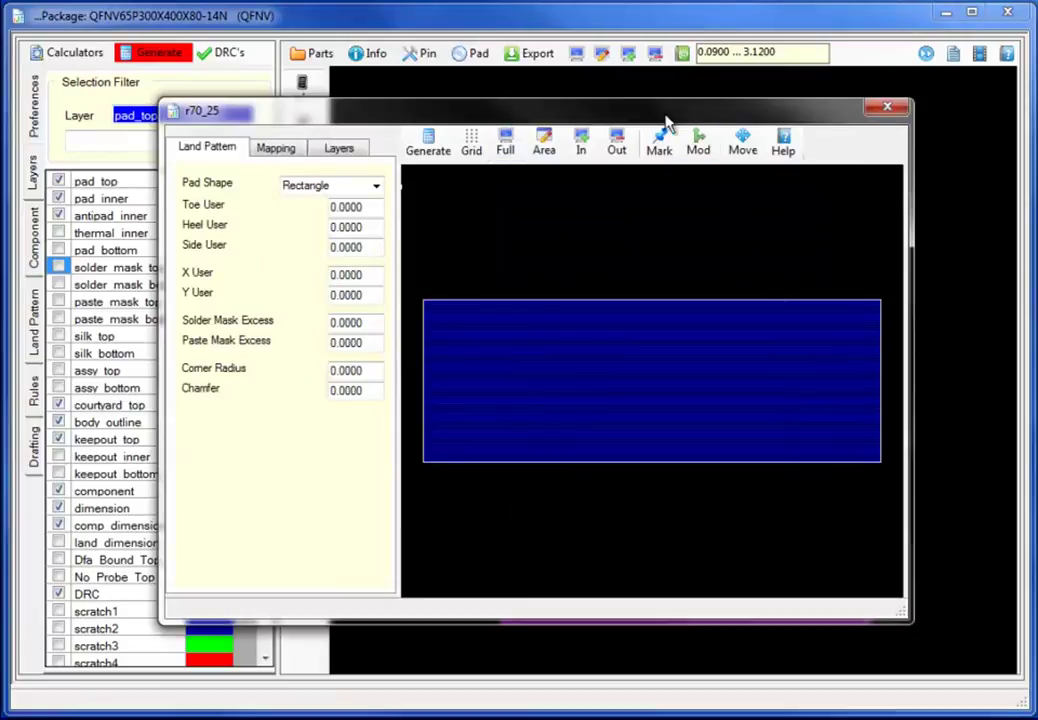
pyautogui.moveTo(652, 119); pyautogui.dragTo(517, 93)
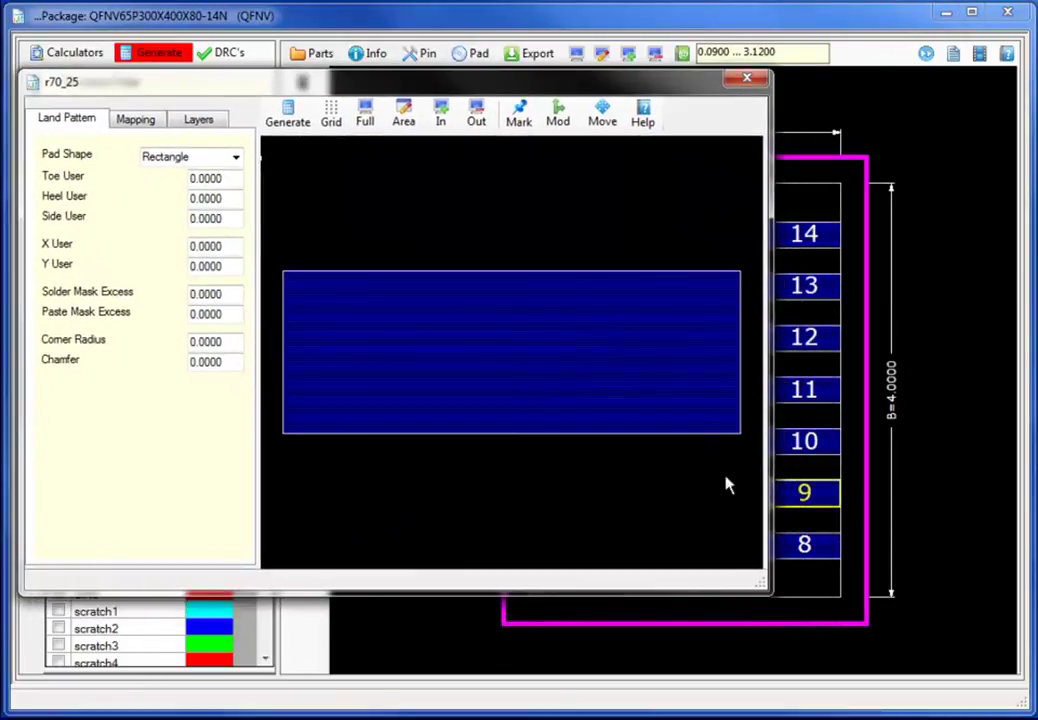
pyautogui.moveTo(763, 592); pyautogui.dragTo(605, 655)
# - Make pad r107_257 a 1.0700 by 2.5750 rectangle with top solder and paste mask layers
pyautogui.hotkey('alt', 'Tab')
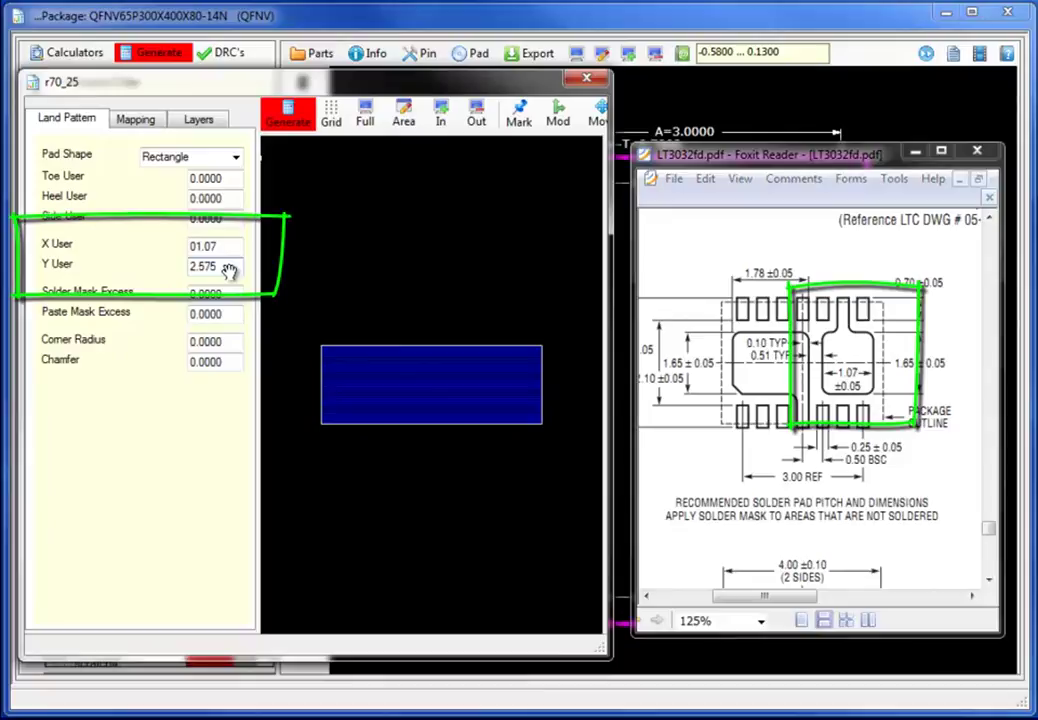
pyautogui.click(289, 112)
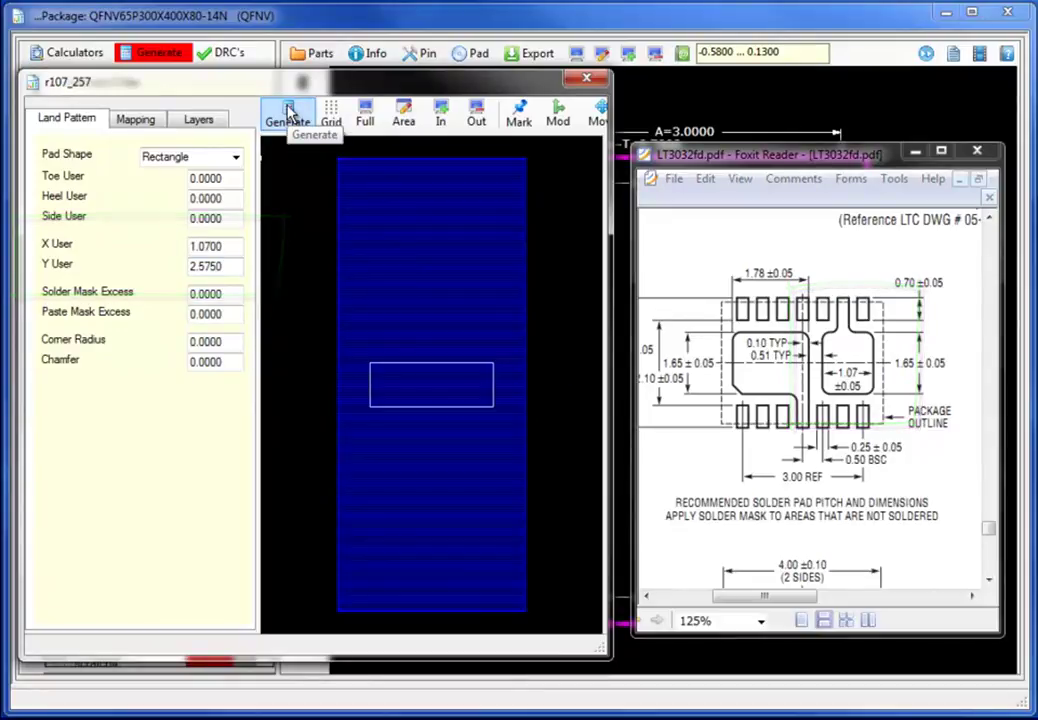
pyautogui.click(197, 125)
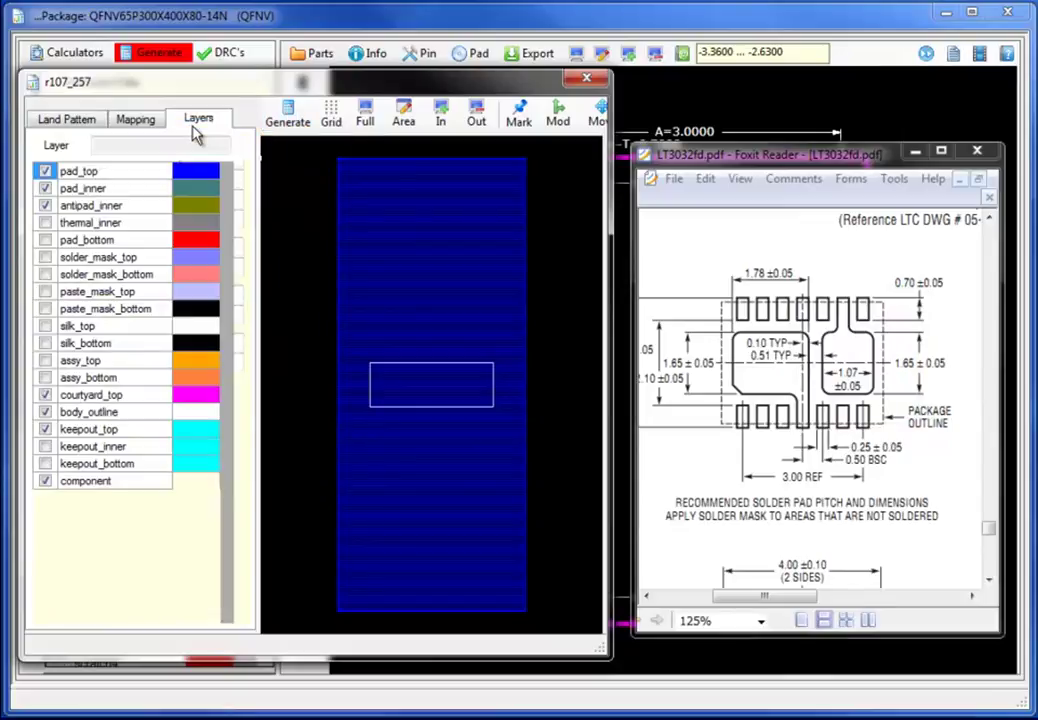
pyautogui.click(45, 258)
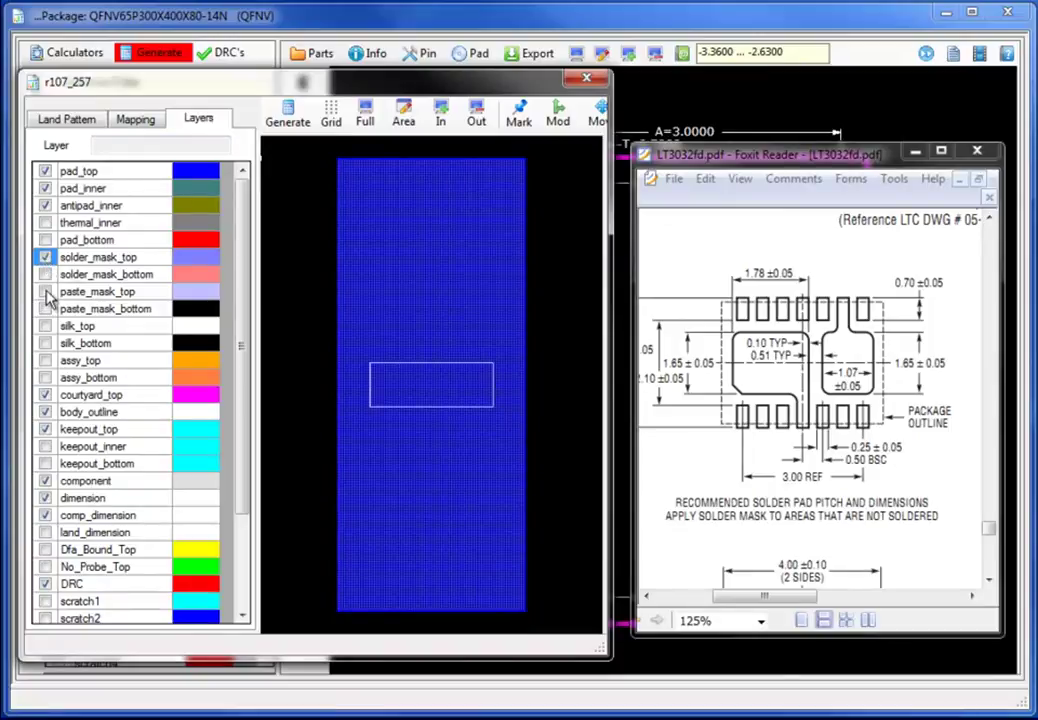
pyautogui.click(45, 292)
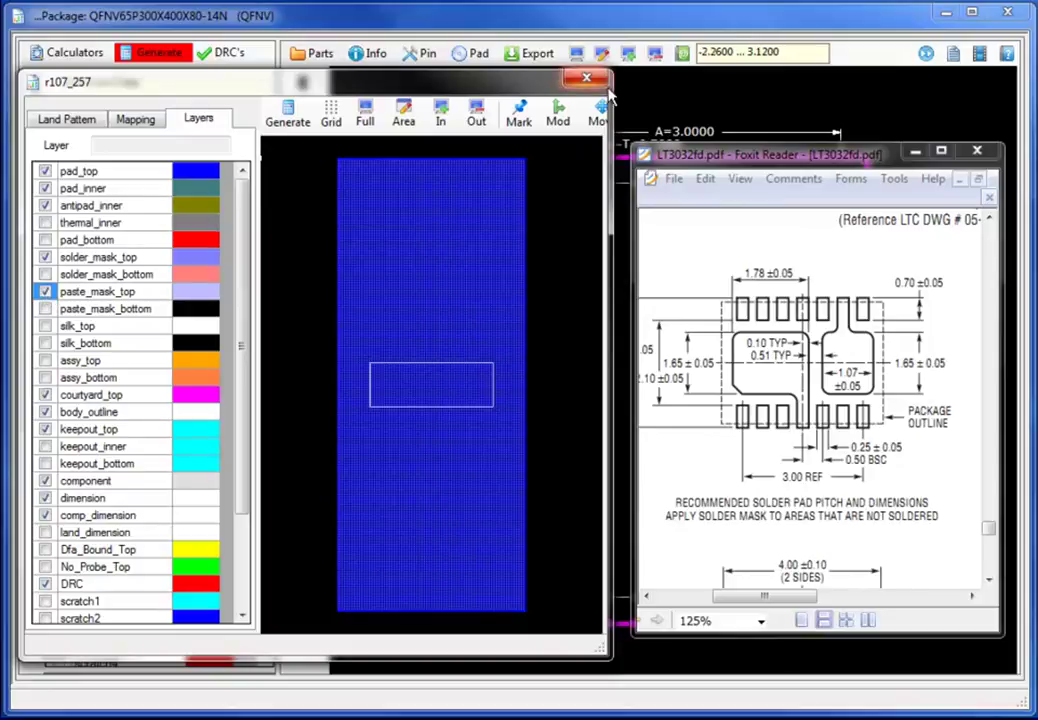
pyautogui.click(81, 122)
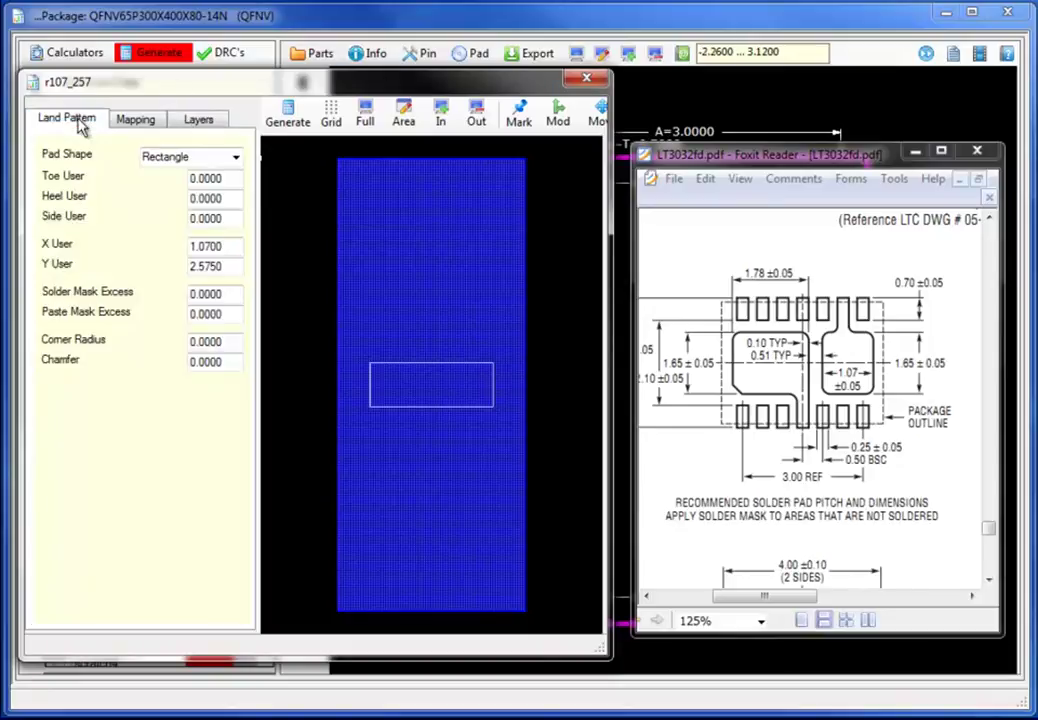
# - Anchor marks 0.375 from the top-left corner, mark -0.925 and -0.375, and cut the corner out
pyautogui.click(519, 113)
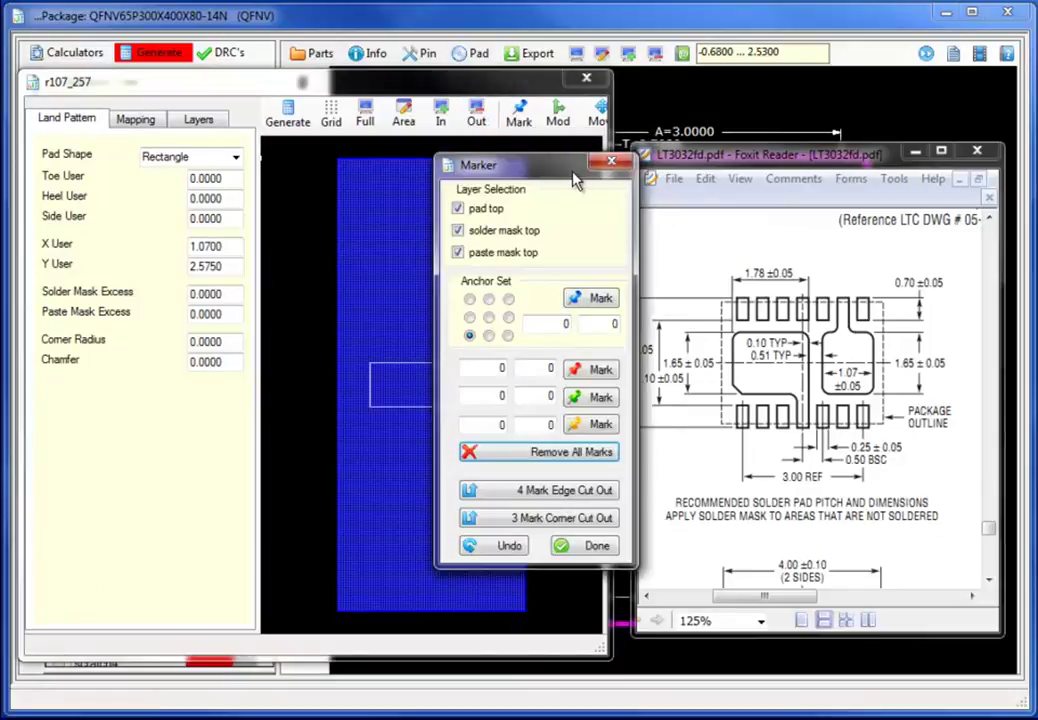
pyautogui.moveTo(570, 166)
pyautogui.mouseDown()
pyautogui.moveTo(134, 158)
pyautogui.moveTo(185, 164)
pyautogui.mouseUp()
pyautogui.click(84, 283)
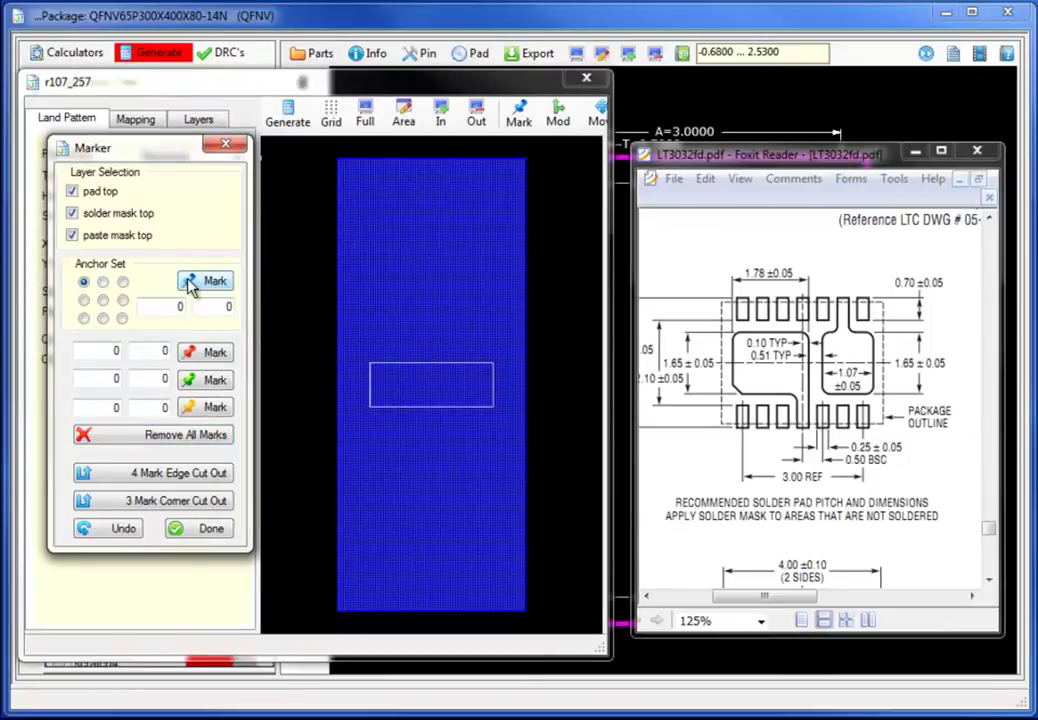
pyautogui.click(190, 284)
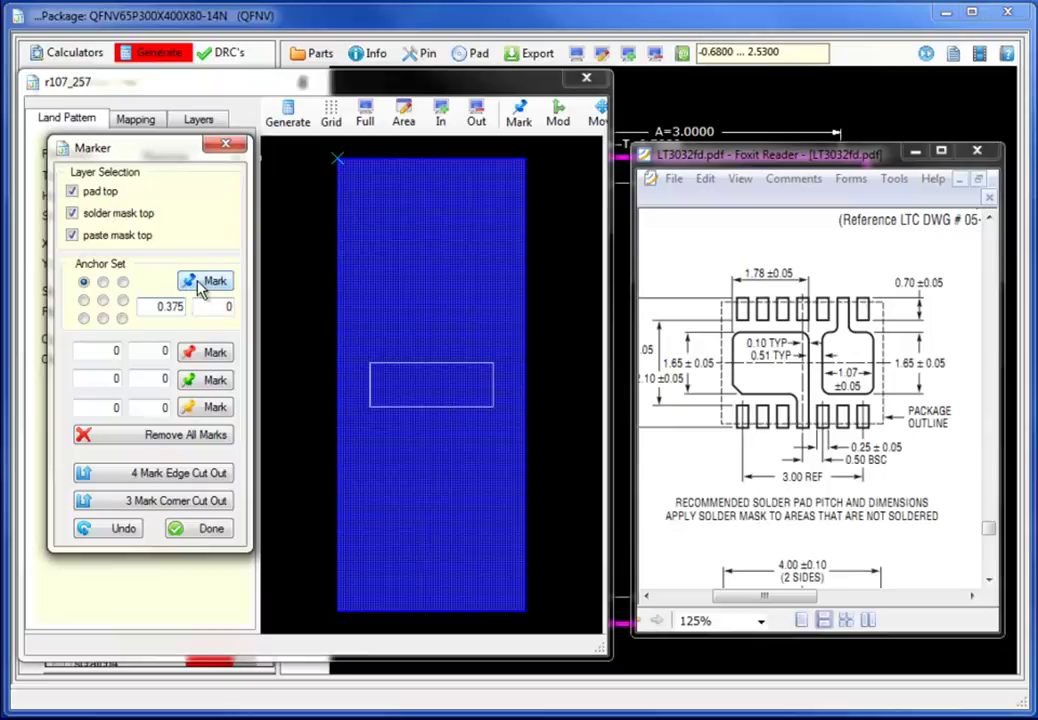
pyautogui.click(201, 287)
pyautogui.click(214, 353)
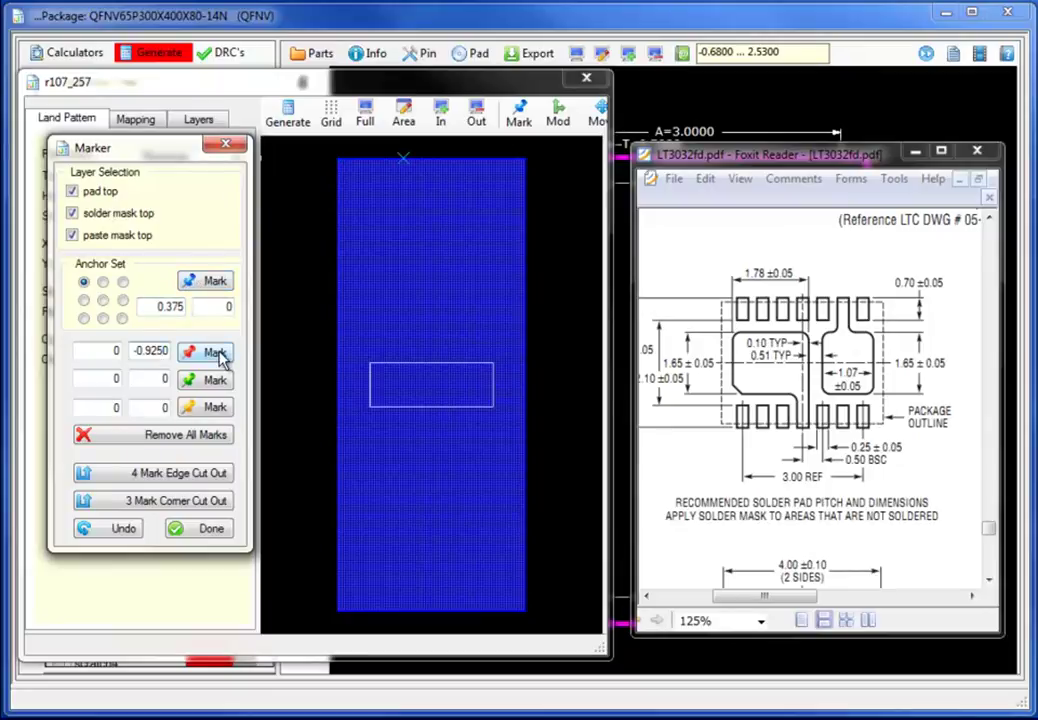
pyautogui.click(216, 355)
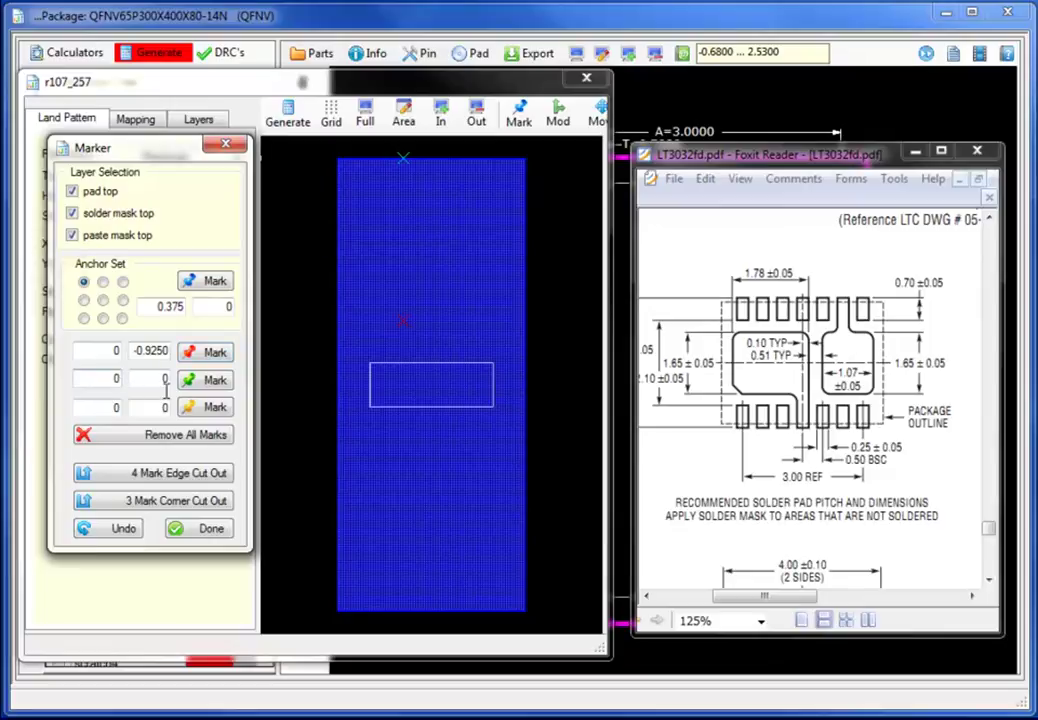
pyautogui.write('-0.375')
pyautogui.click(208, 382)
pyautogui.click(208, 384)
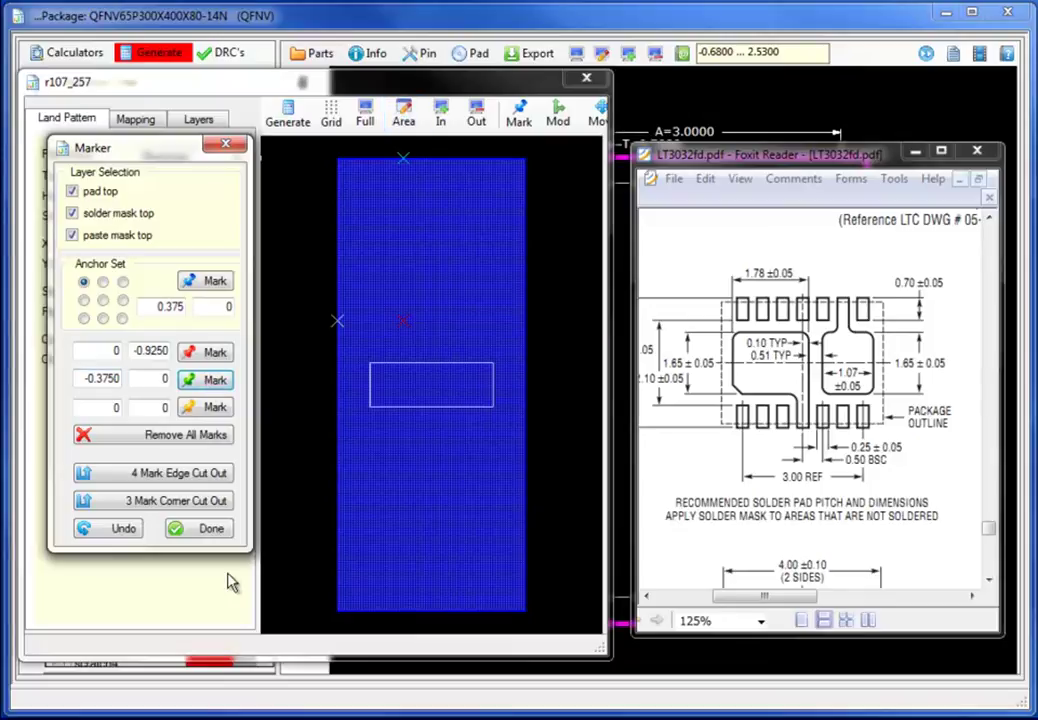
pyautogui.click(214, 505)
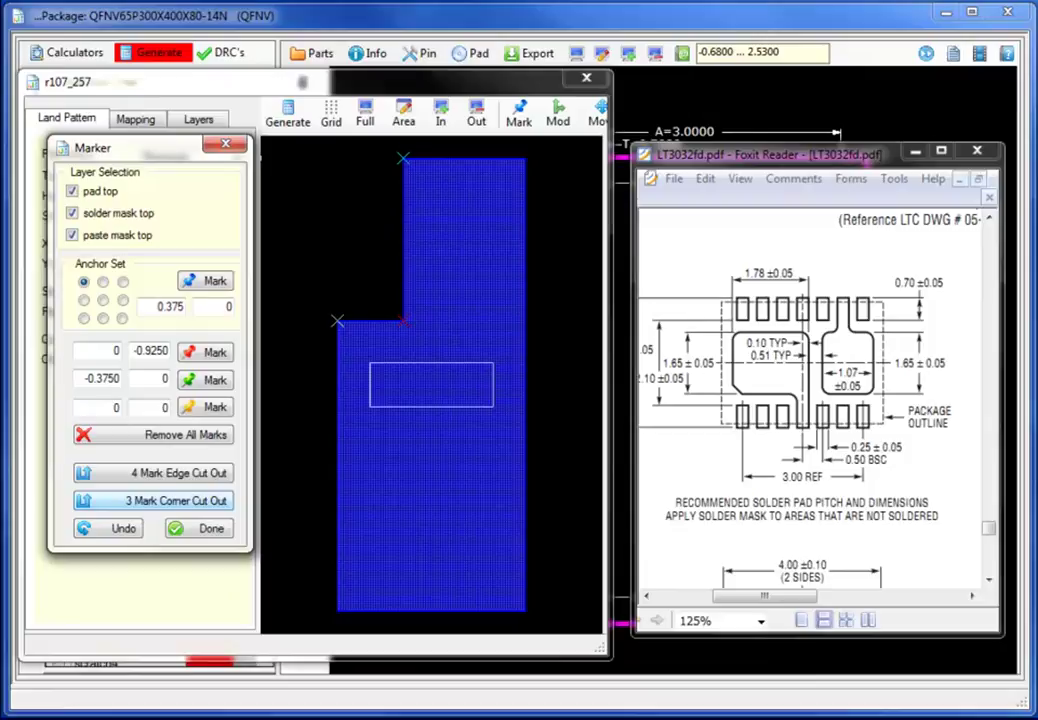
# - Move the anchor to 0.625, mark 0.445, cut out the upper-right corner, and remove all marks
pyautogui.click(183, 306)
pyautogui.press('BackSpace')
pyautogui.press('BackSpace')
pyautogui.press('BackSpace')
pyautogui.press('BackSpace')
pyautogui.write('.625')
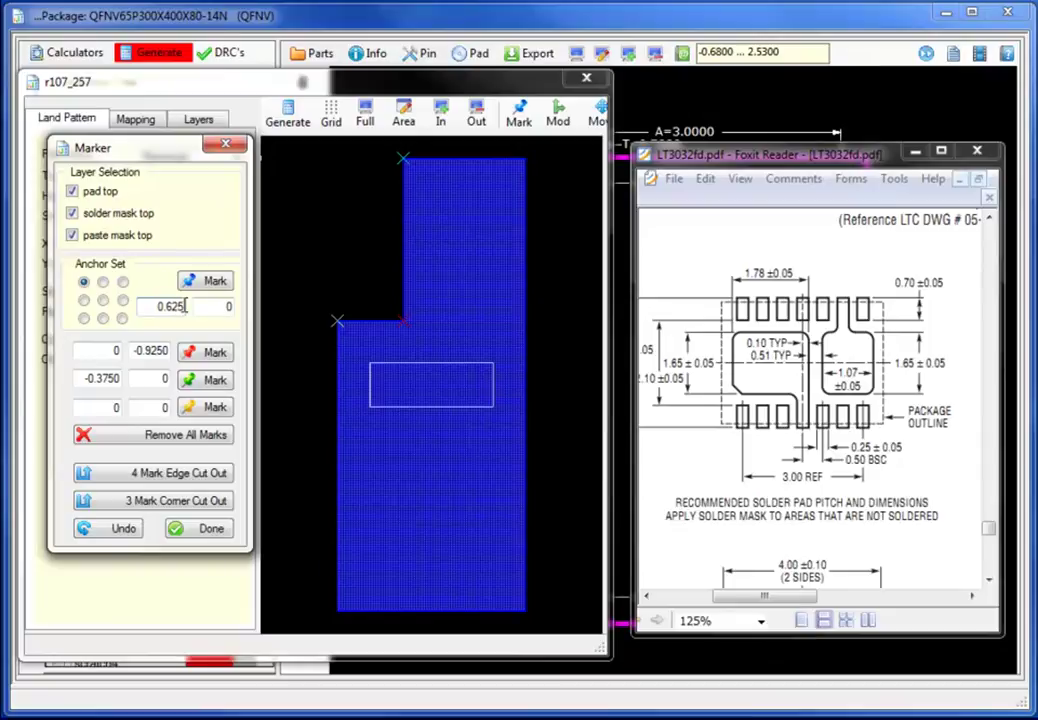
pyautogui.click(215, 281)
pyautogui.click(191, 353)
pyautogui.doubleClick(105, 378)
pyautogui.press('BackSpace')
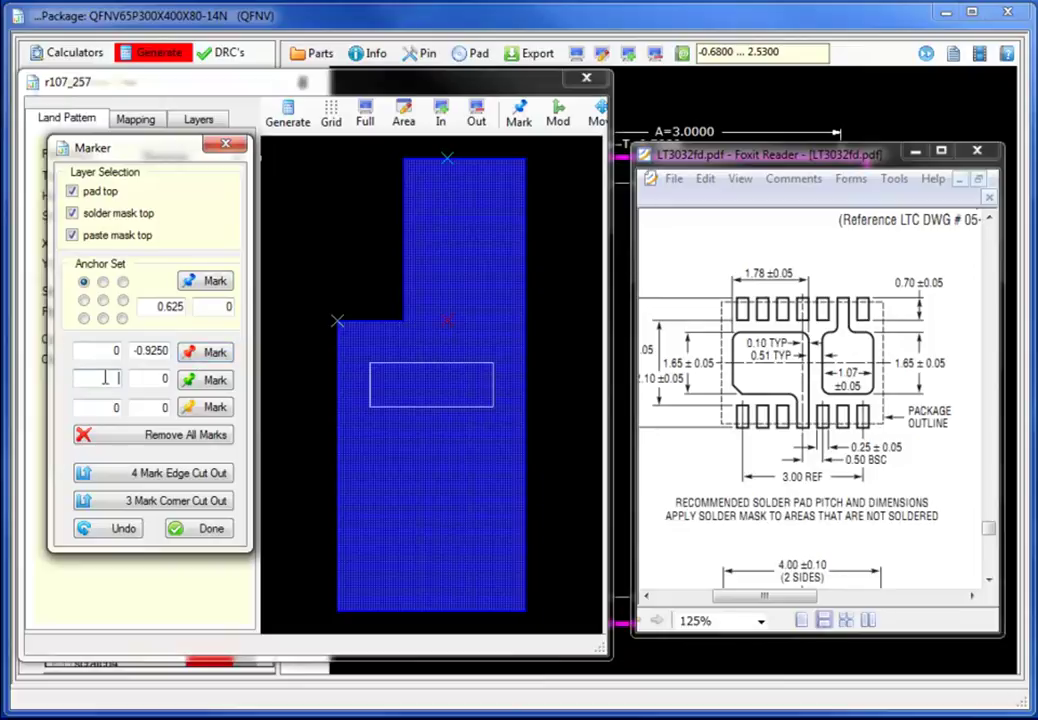
pyautogui.write('445')
pyautogui.click(208, 390)
pyautogui.click(176, 505)
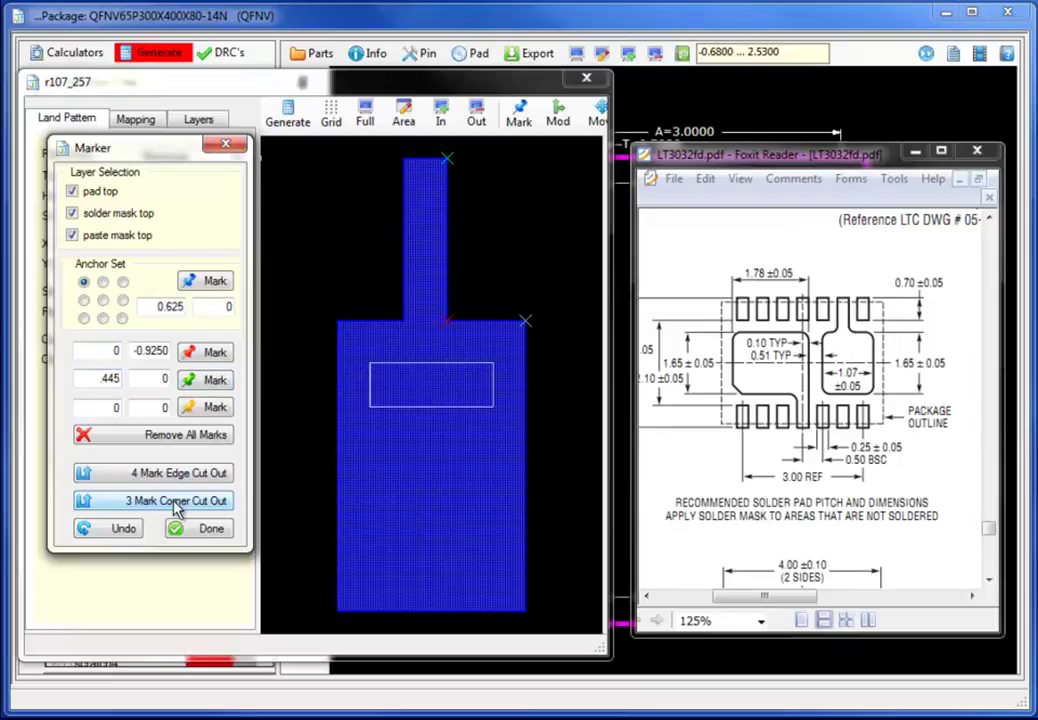
pyautogui.click(205, 433)
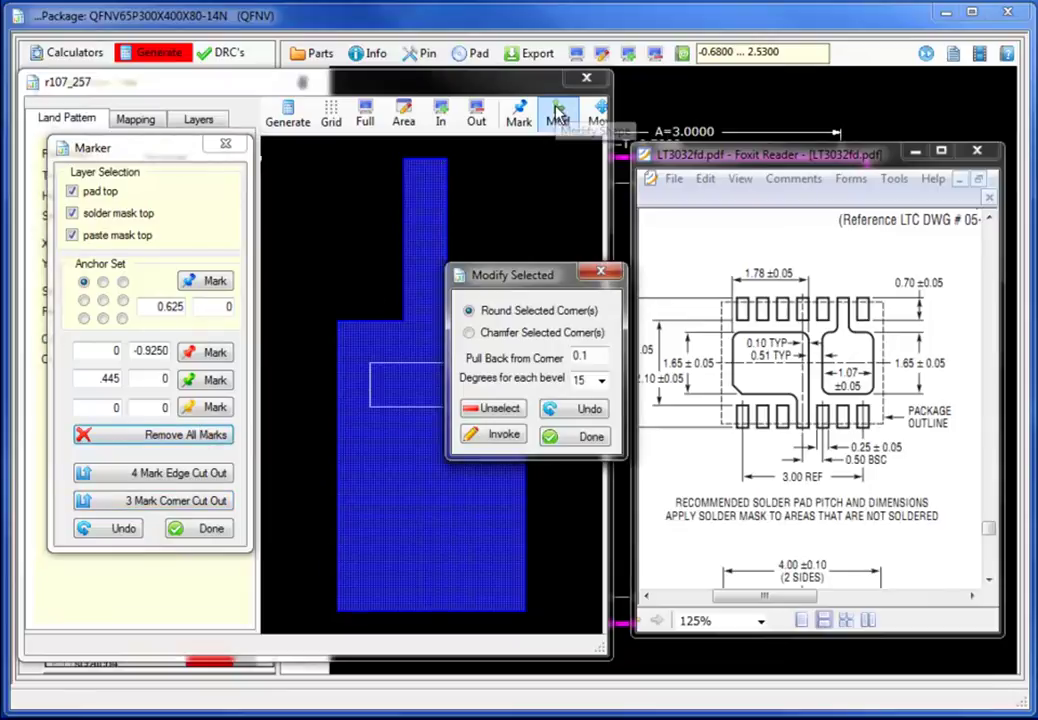
# - Round the four picked pad corners with a 0.125 pull-back from corner
pyautogui.moveTo(530, 282)
pyautogui.mouseDown()
pyautogui.moveTo(155, 180)
pyautogui.moveTo(174, 207)
pyautogui.mouseUp()
pyautogui.click(337, 324)
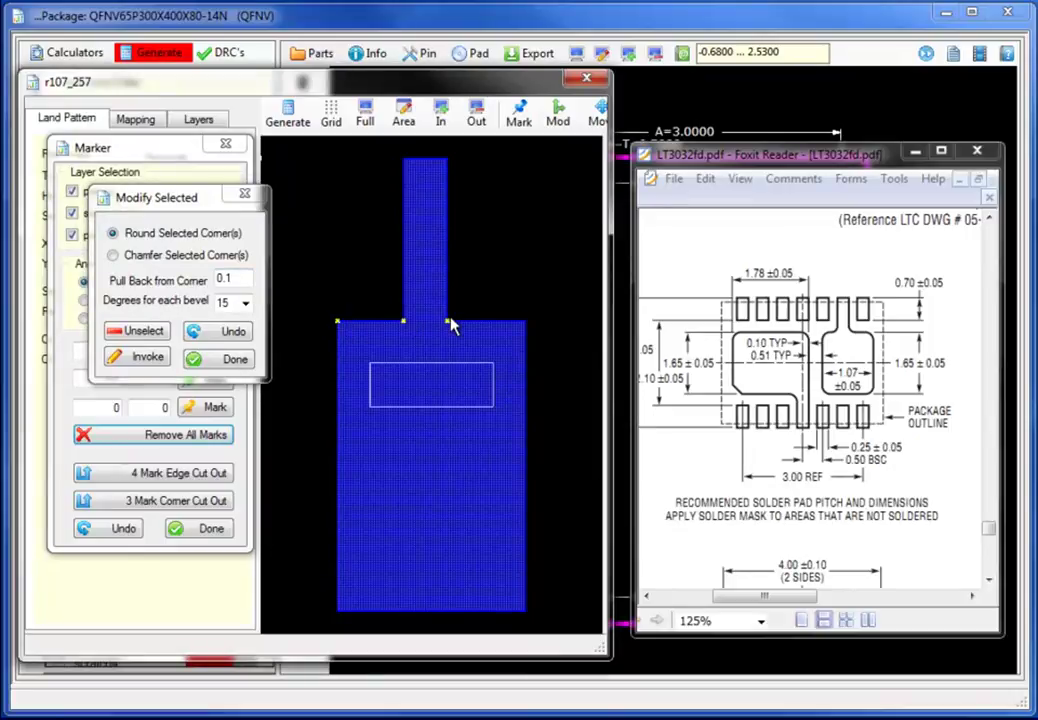
pyautogui.click(525, 323)
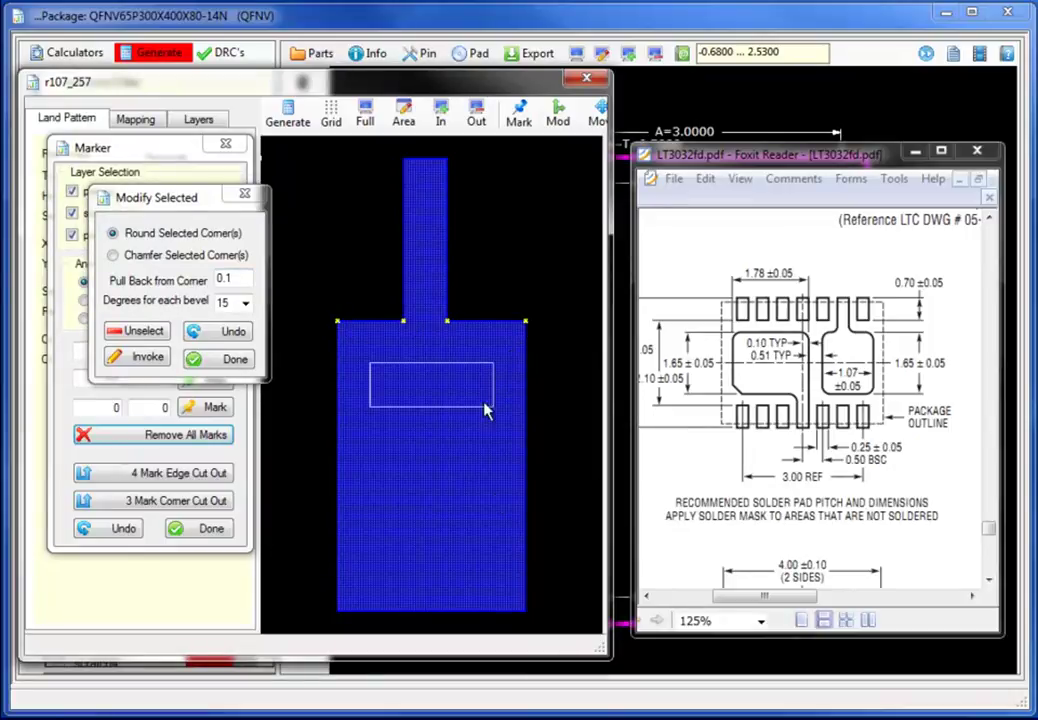
pyautogui.click(524, 611)
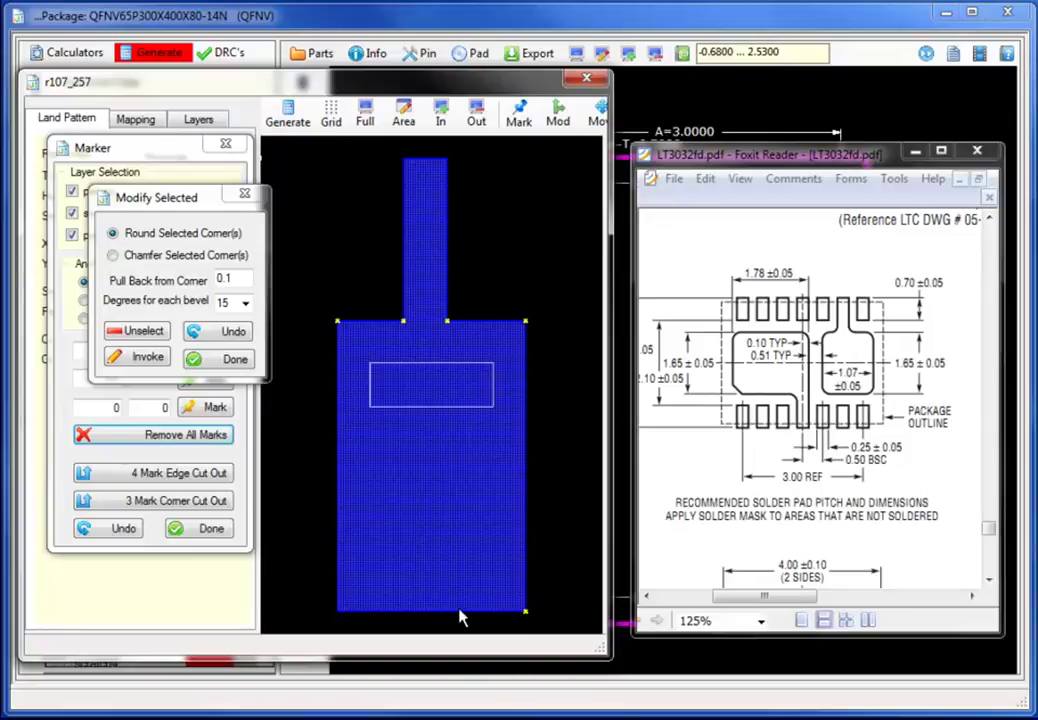
pyautogui.click(337, 611)
pyautogui.click(242, 277)
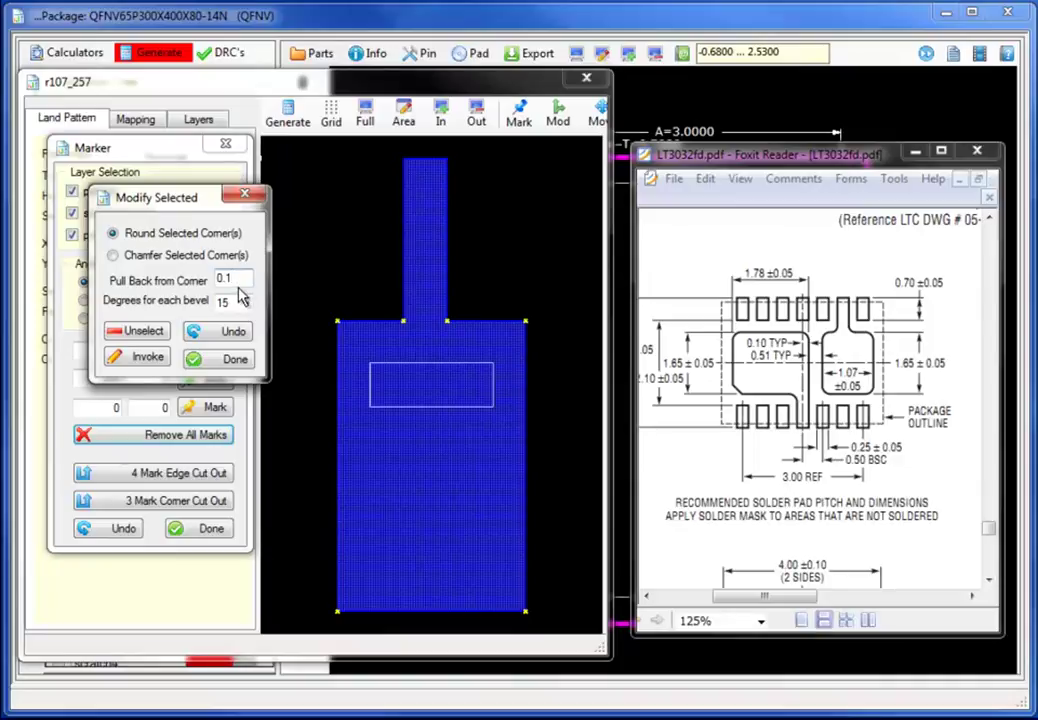
pyautogui.write('25')
pyautogui.click(147, 358)
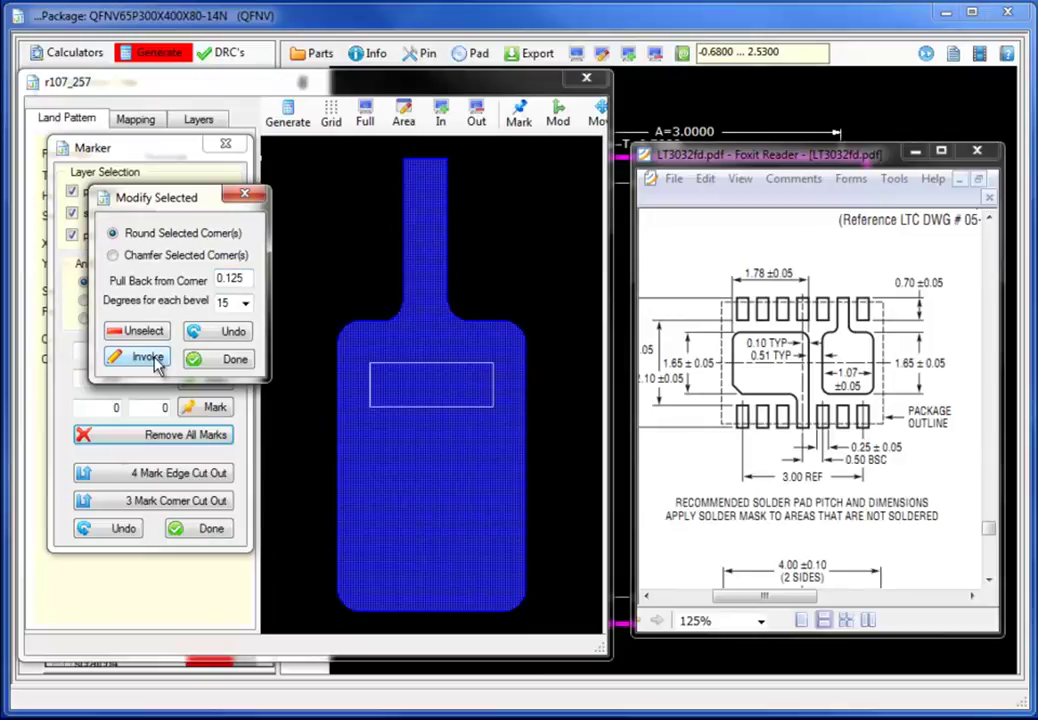
pyautogui.click(246, 196)
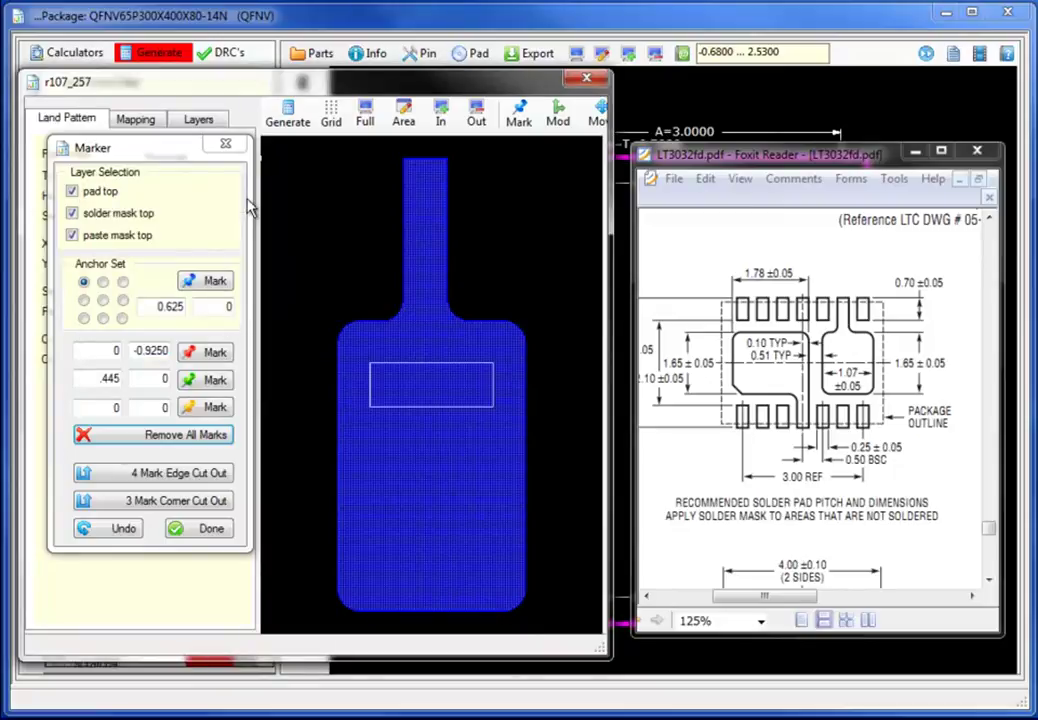
# - Make the grid visible behind the pad with a finer 0.0010 snap
pyautogui.click(333, 118)
pyautogui.moveTo(336, 301); pyautogui.dragTo(524, 332)
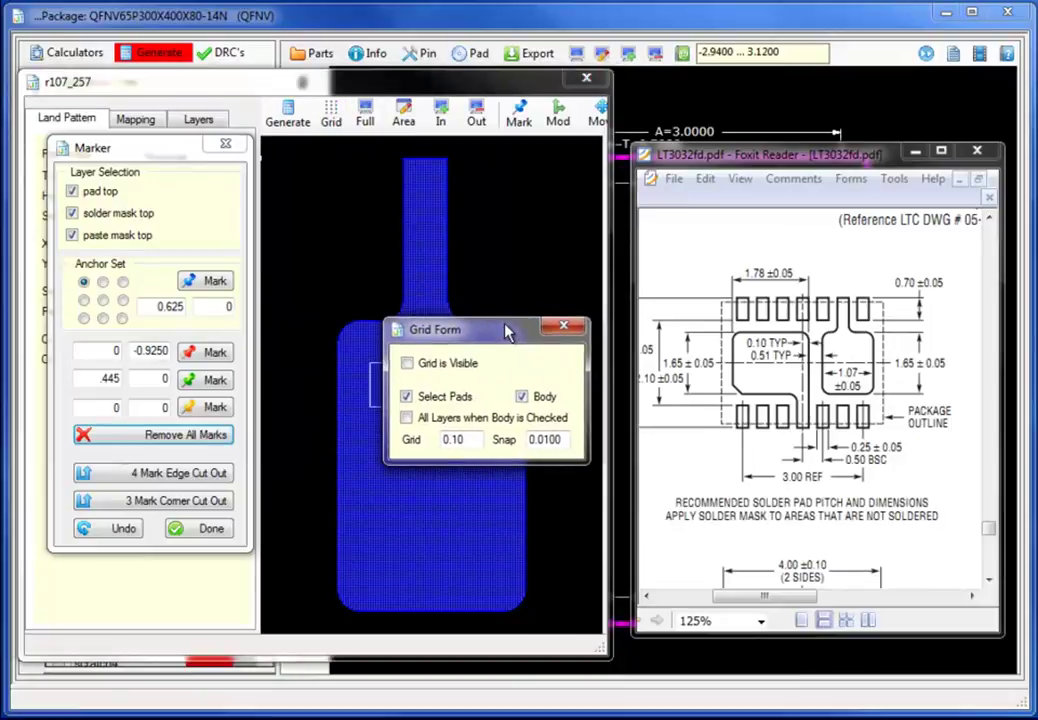
pyautogui.click(409, 364)
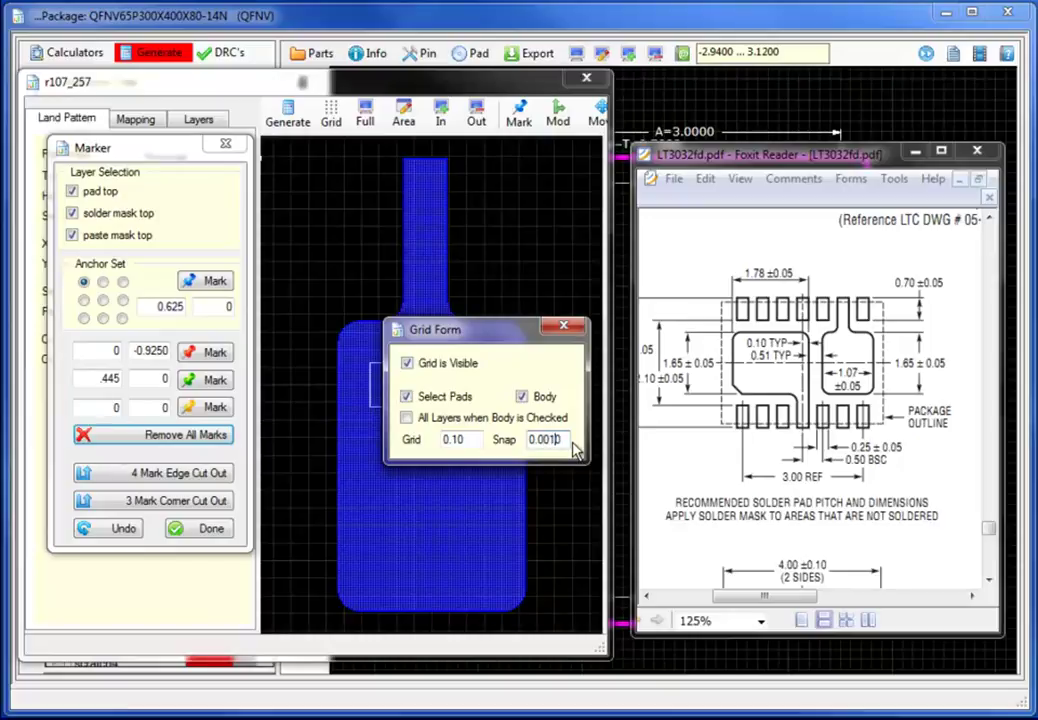
pyautogui.click(563, 328)
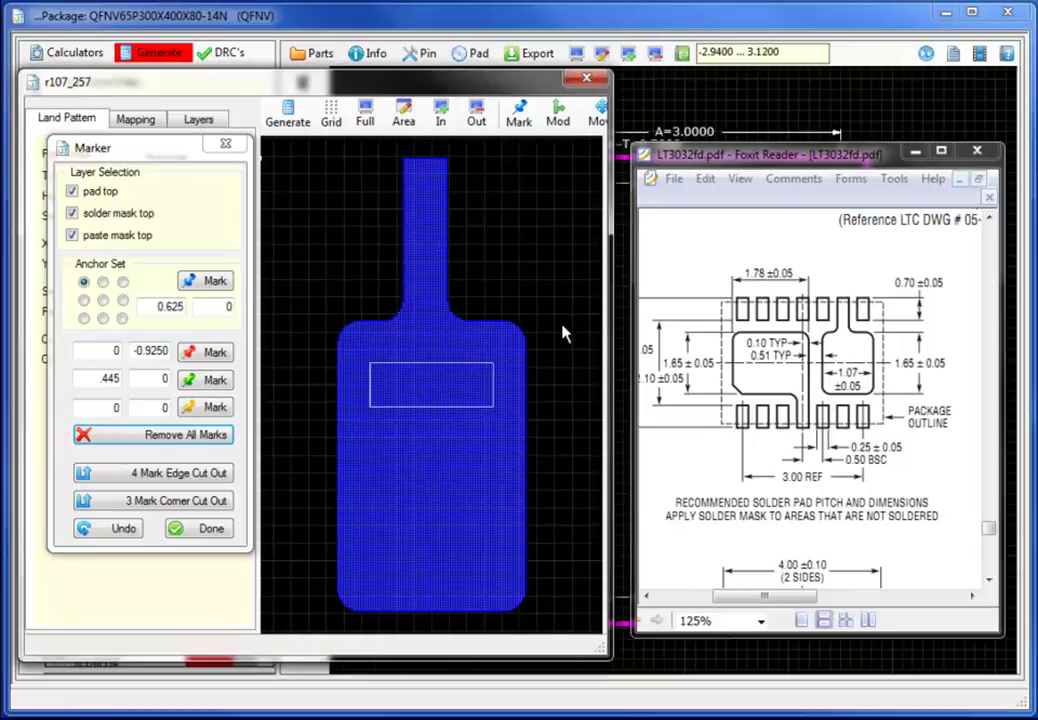
# - Close the marking tools and bring up the Move Form beside the pad
pyautogui.click(352, 167)
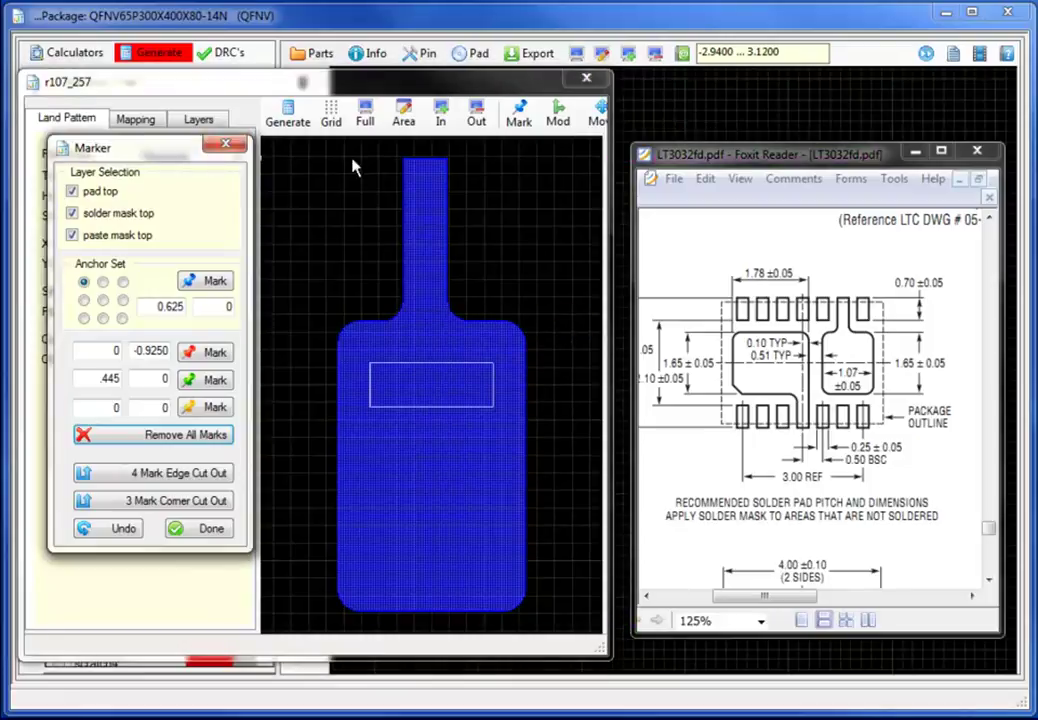
pyautogui.click(519, 113)
pyautogui.click(558, 113)
pyautogui.moveTo(570, 243); pyautogui.dragTo(218, 190)
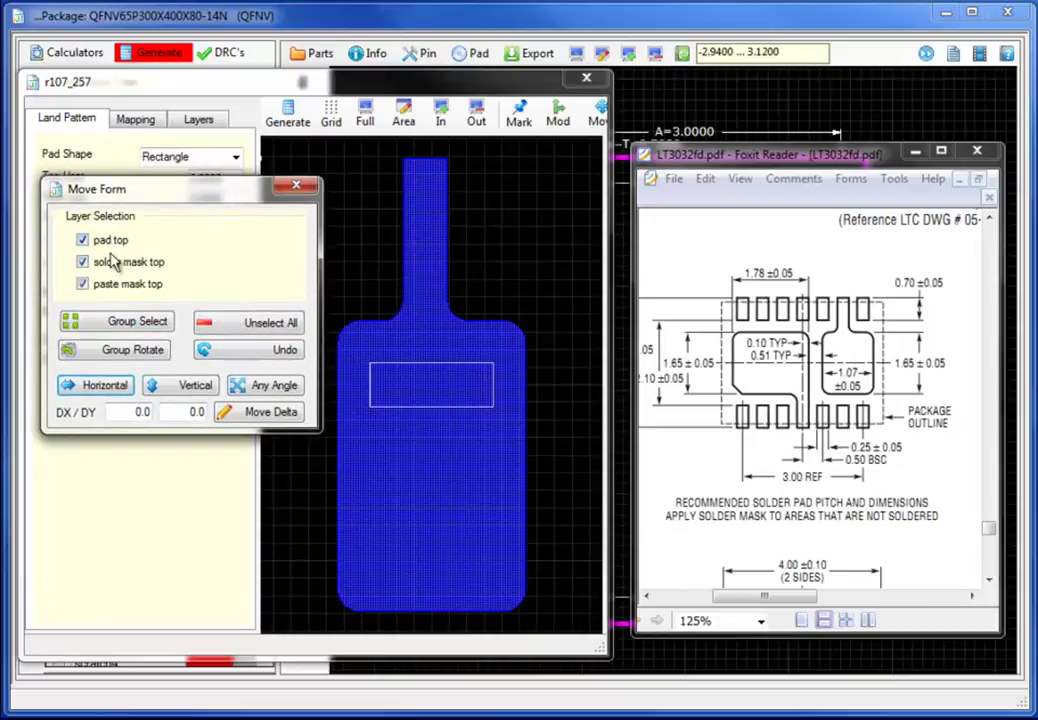
# - Rotate the whole pad 90 degrees and shift its narrow end toward the original outline
pyautogui.click(122, 322)
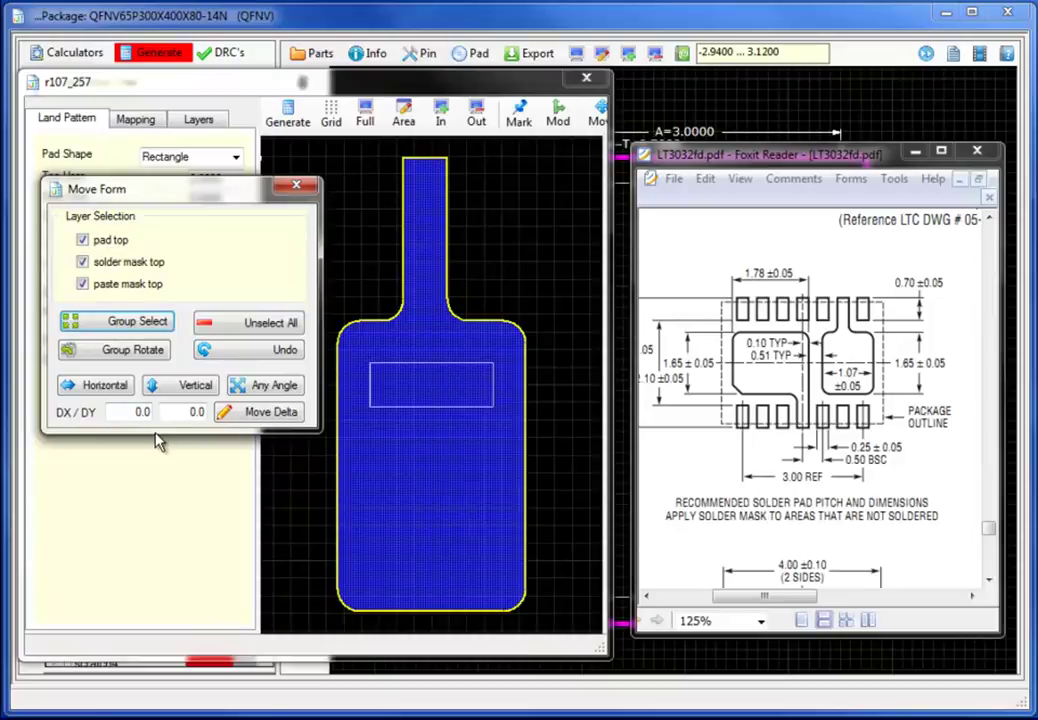
pyautogui.click(140, 350)
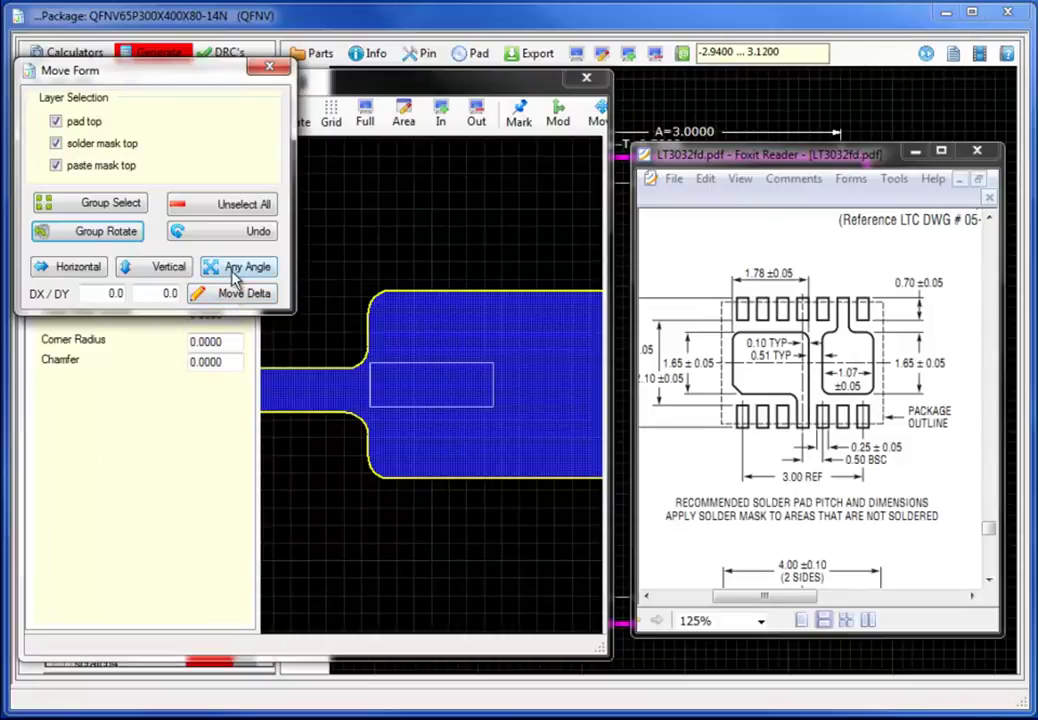
pyautogui.click(236, 270)
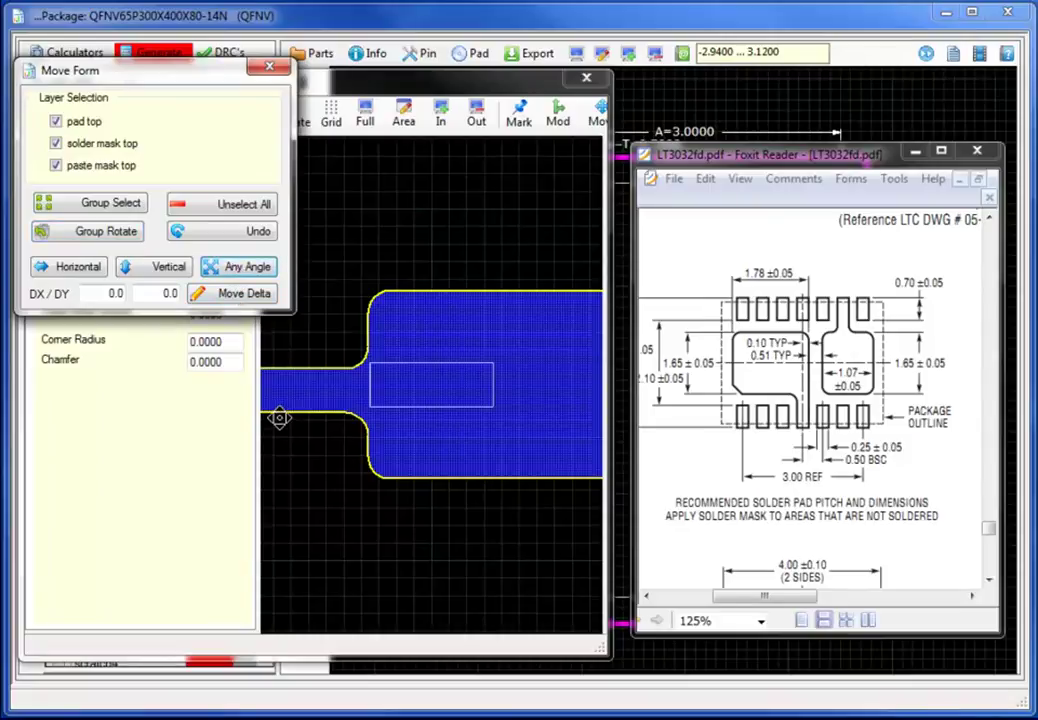
pyautogui.click(380, 403)
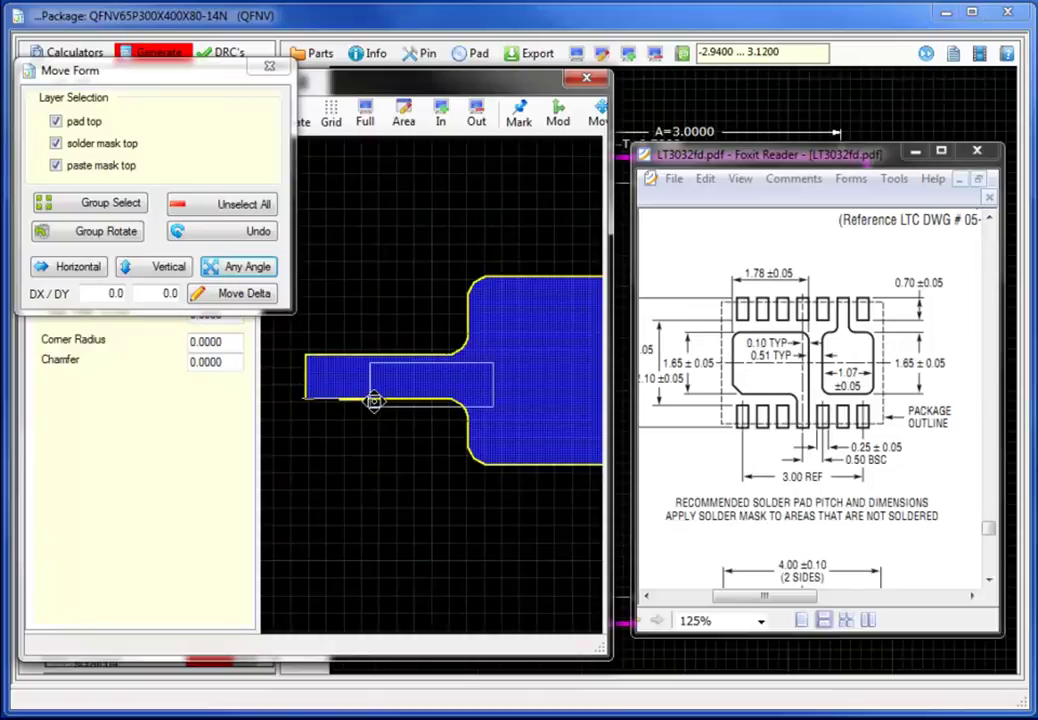
pyautogui.click(371, 406)
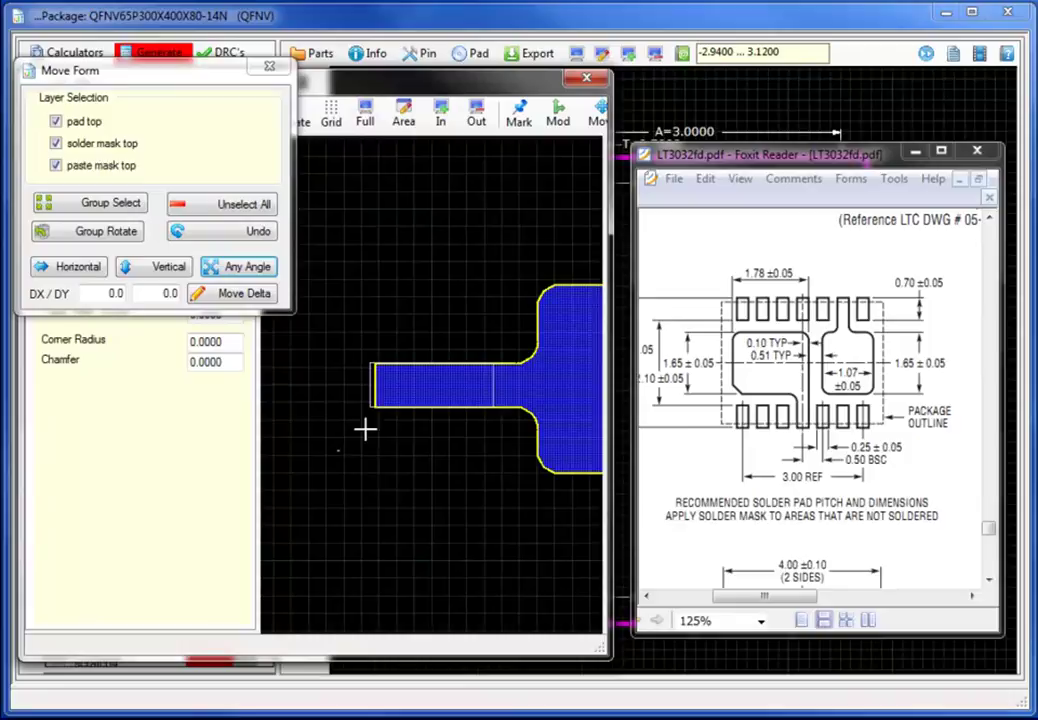
pyautogui.moveTo(338, 452); pyautogui.dragTo(399, 392)
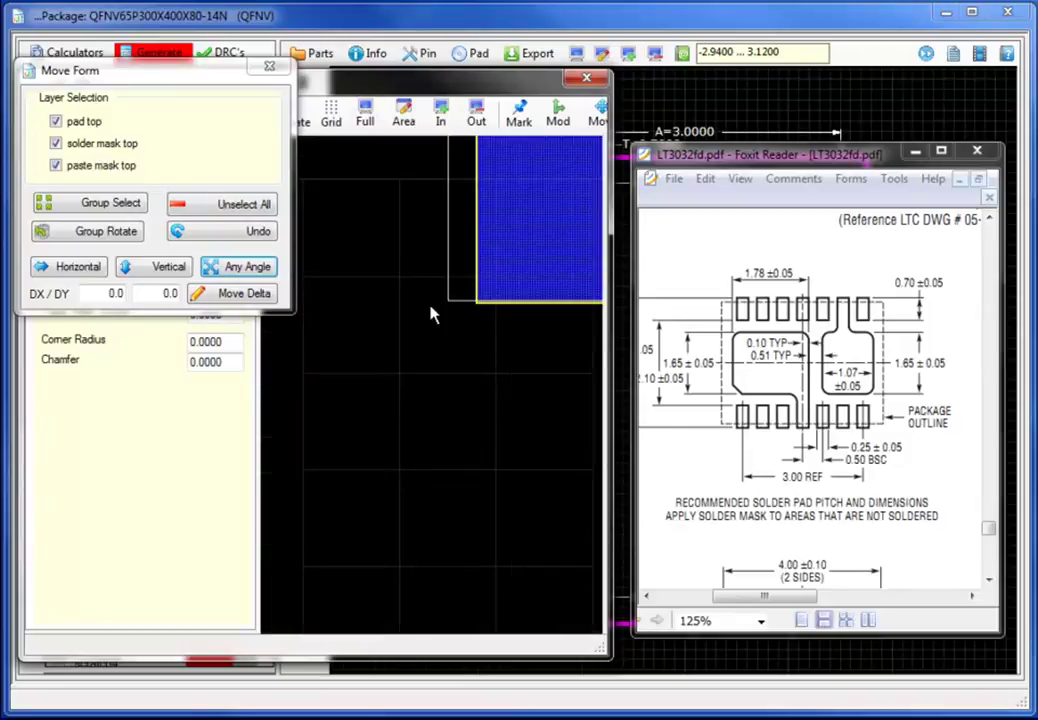
# - Snap the pad's corner onto the reference corner and close the Move Form
pyautogui.click(262, 268)
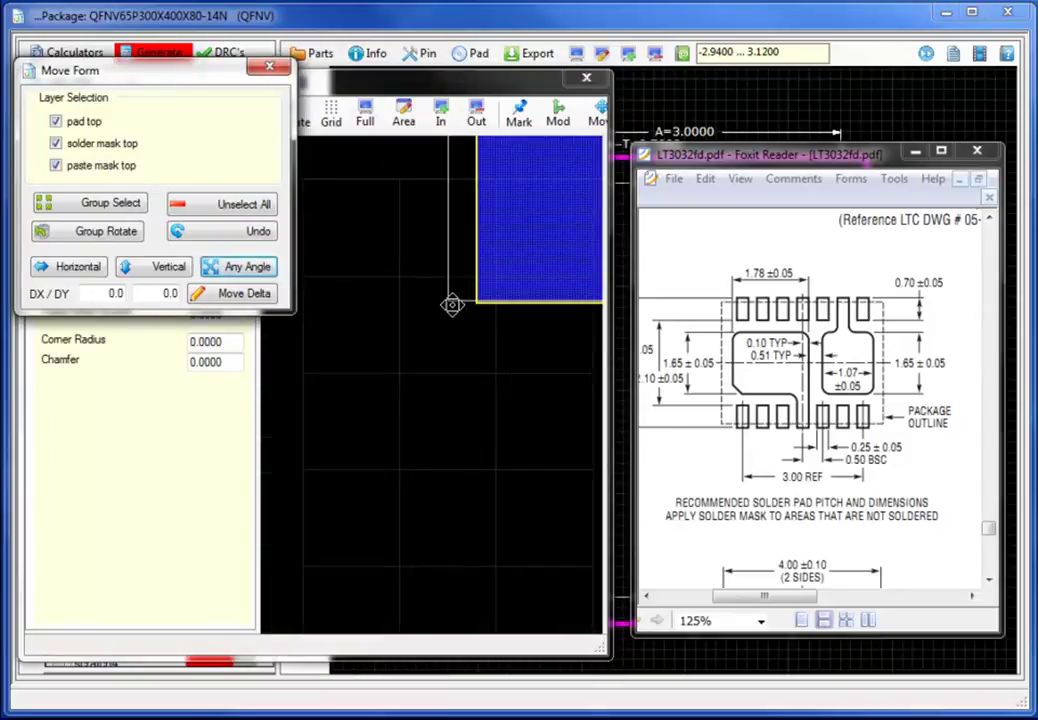
pyautogui.click(452, 303)
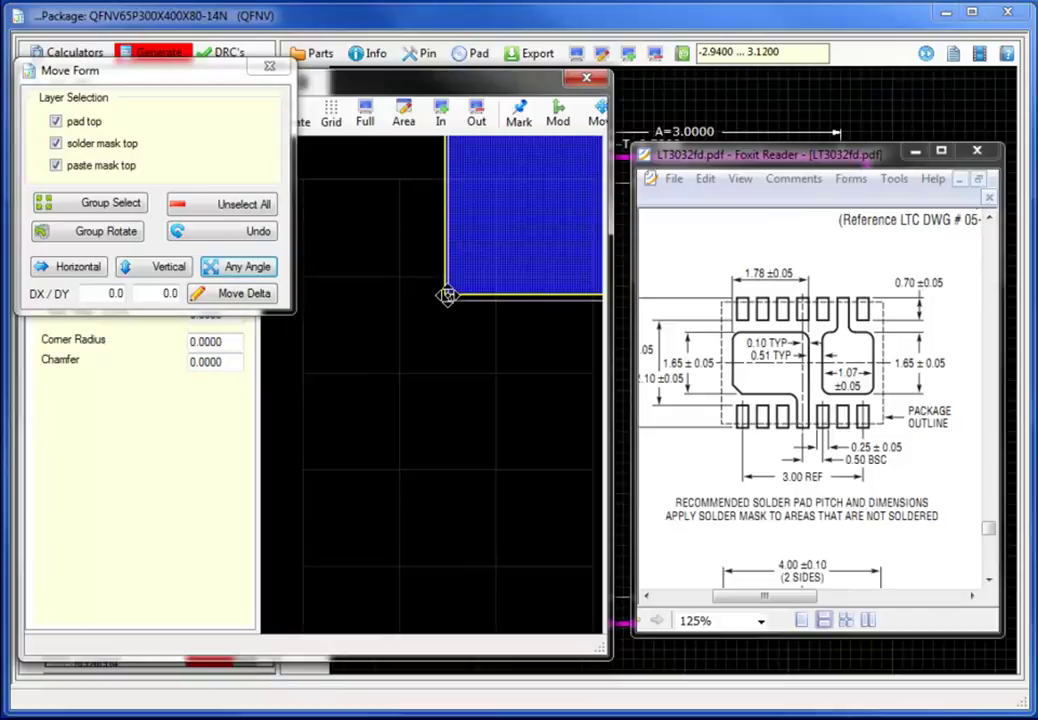
pyautogui.click(447, 295)
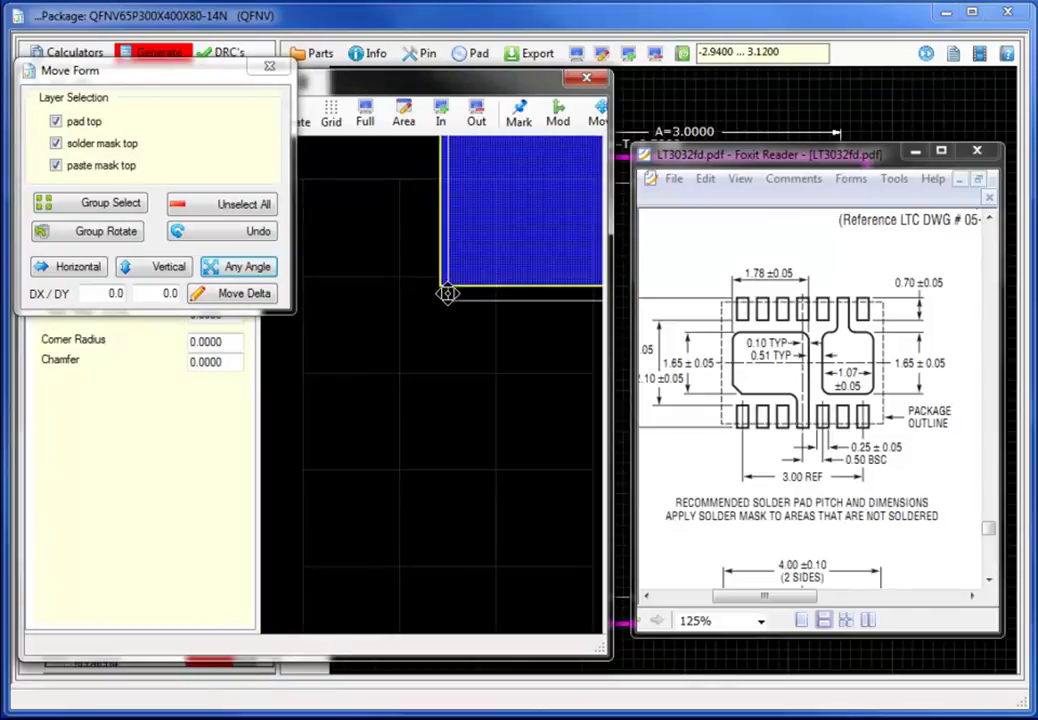
pyautogui.click(449, 300)
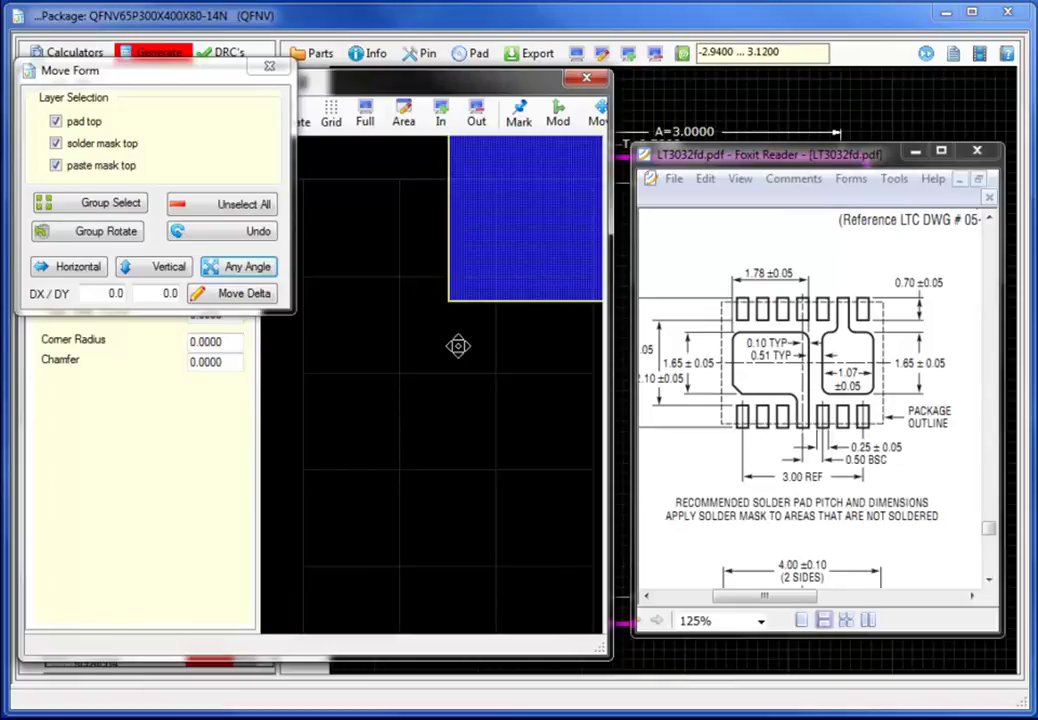
pyautogui.click(274, 69)
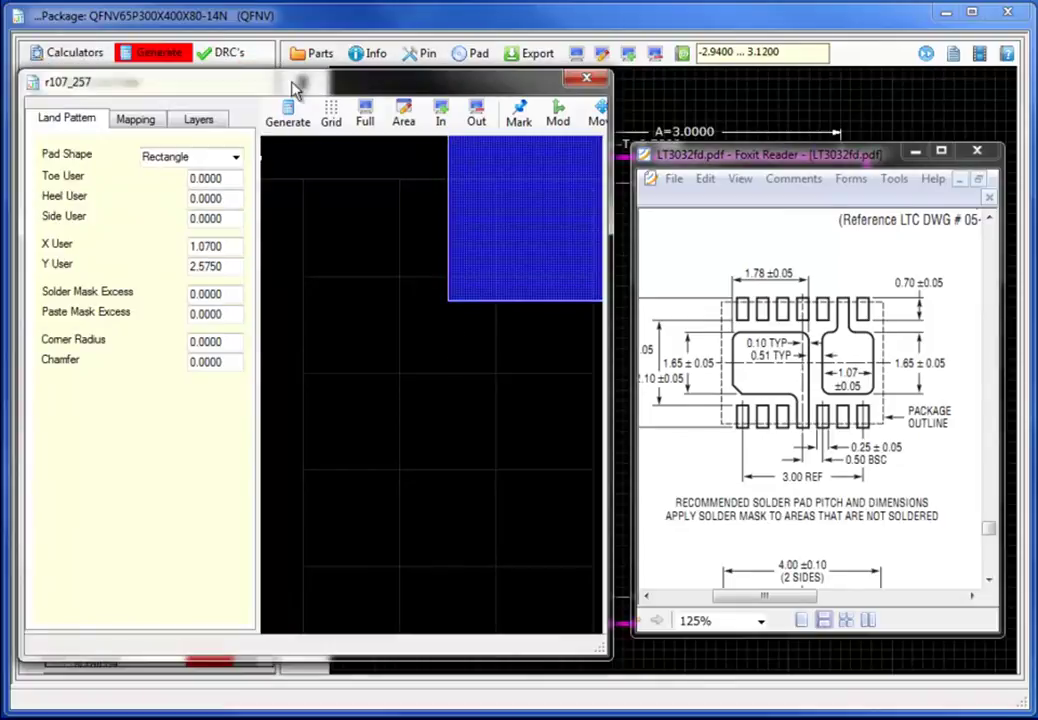
# - Add the full reshaped pad as variance r107_257_Pin9 under Mapping and swap it into pin 9
pyautogui.click(366, 118)
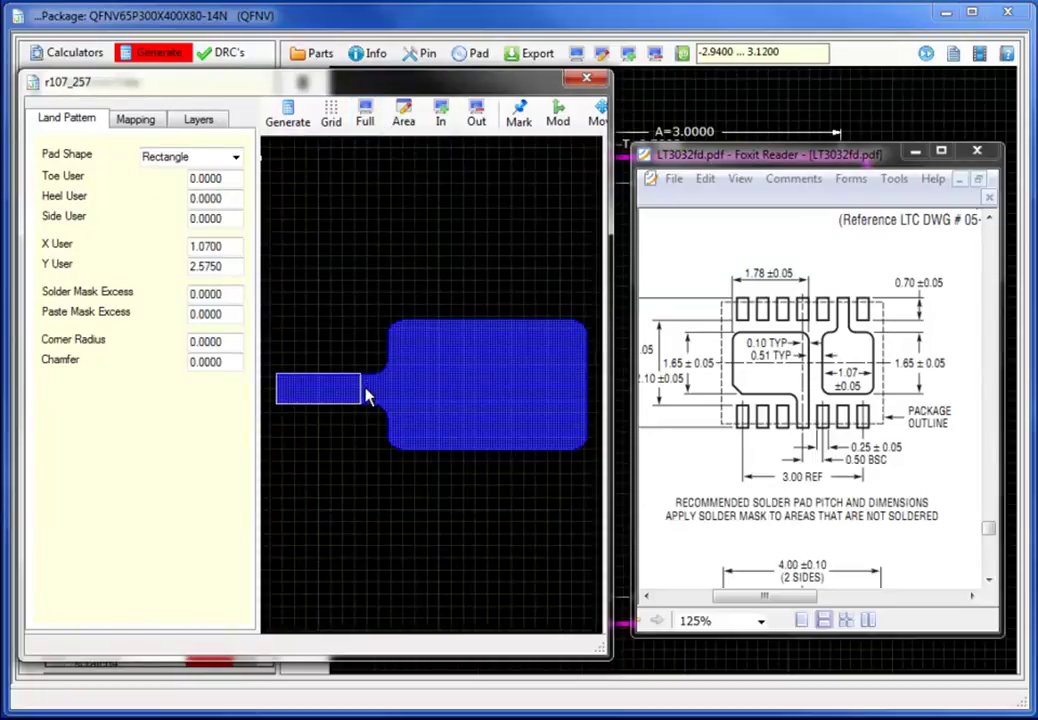
pyautogui.click(145, 121)
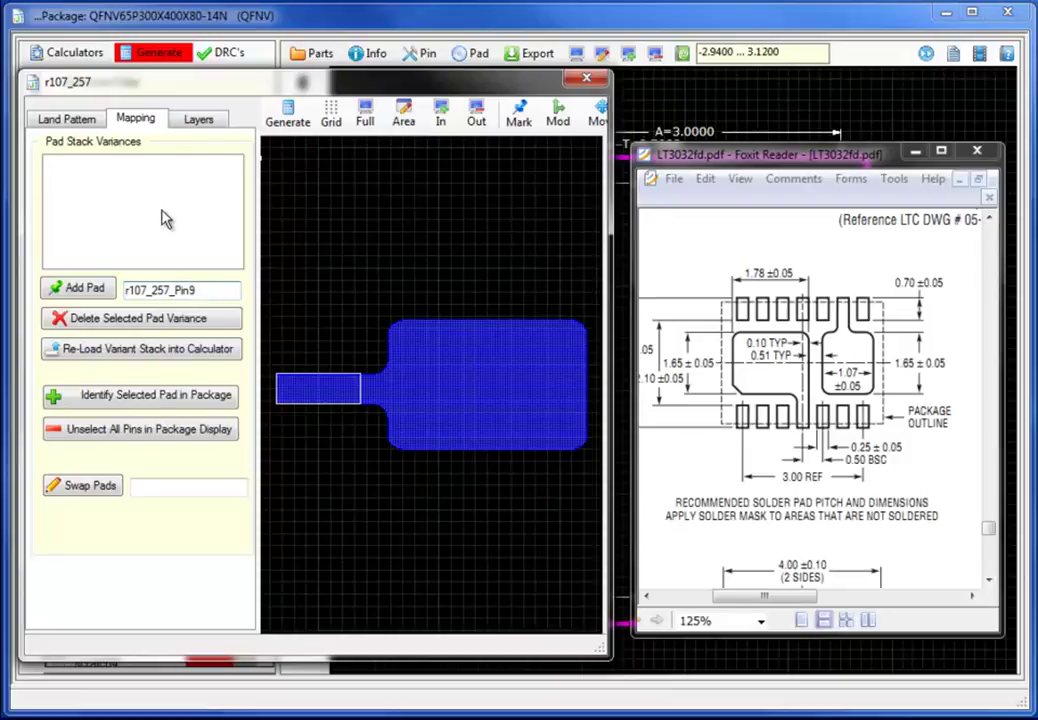
pyautogui.click(85, 289)
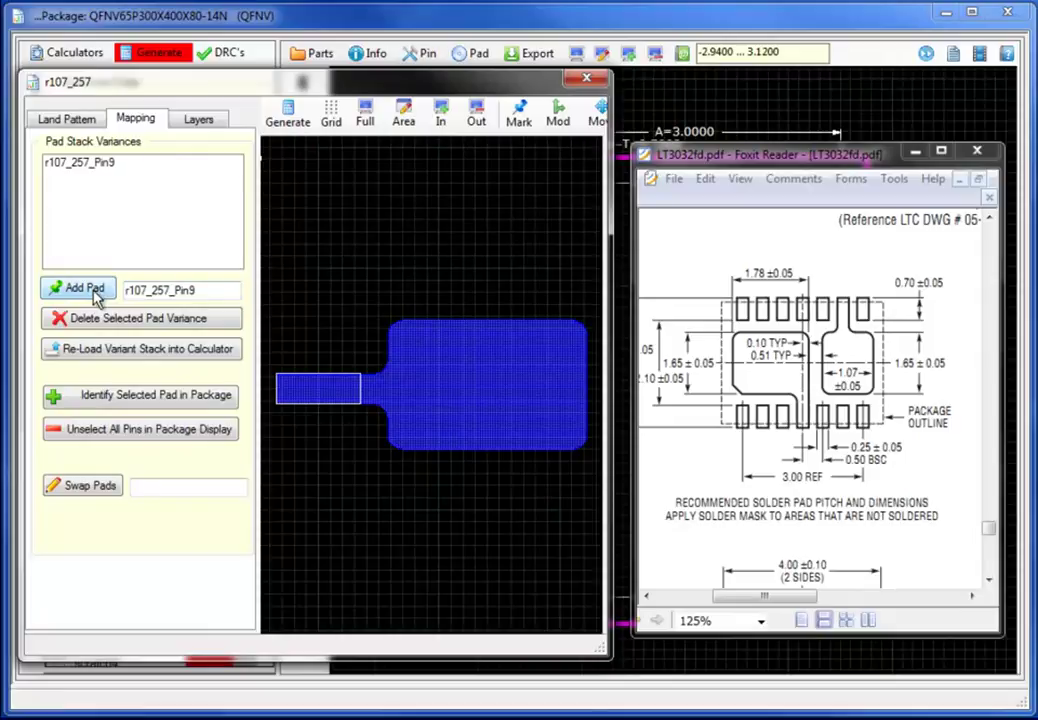
pyautogui.click(85, 162)
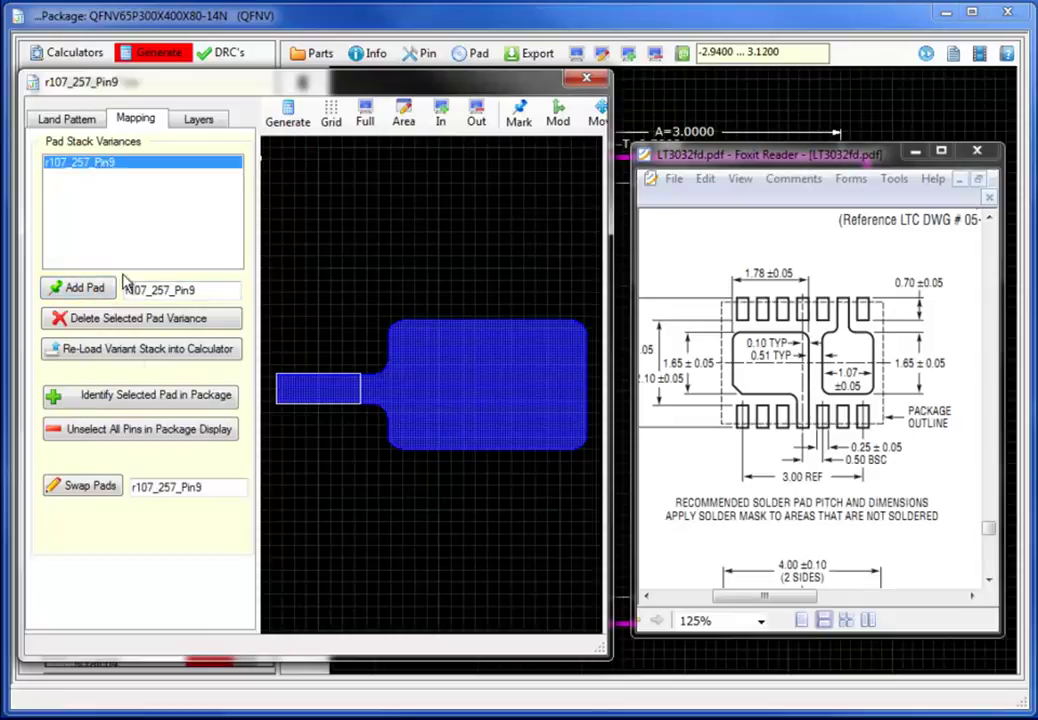
pyautogui.click(112, 488)
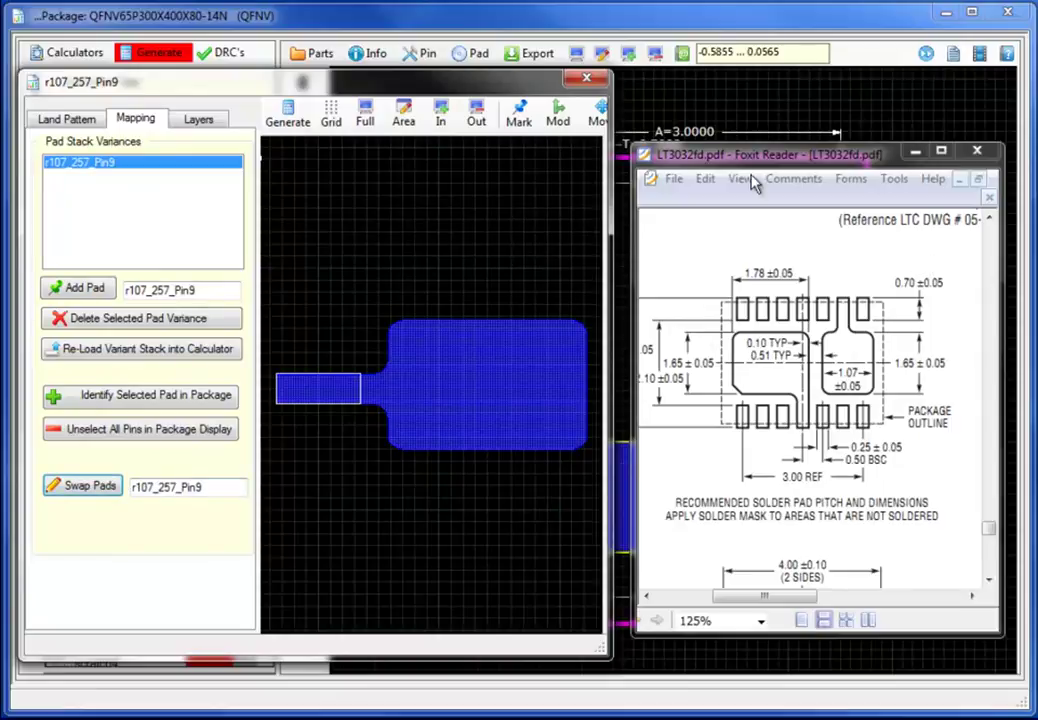
# - Close the pad editor and datasheet, deselect the new pin 9 pad, then bring the PDF back
pyautogui.click(587, 78)
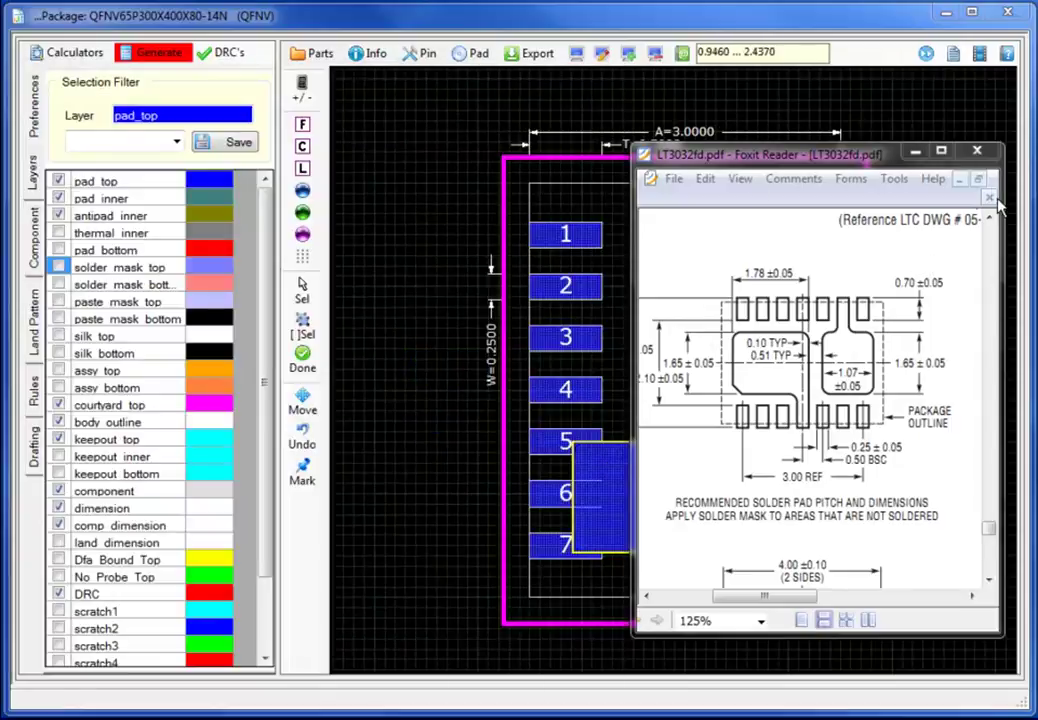
pyautogui.click(977, 151)
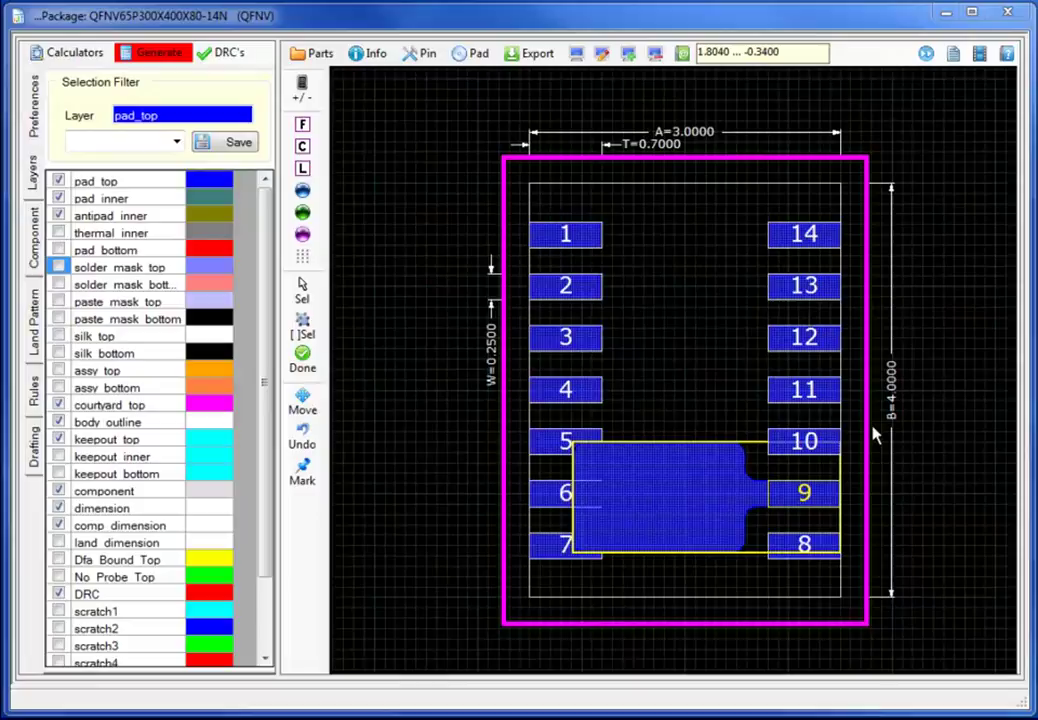
pyautogui.click(675, 548)
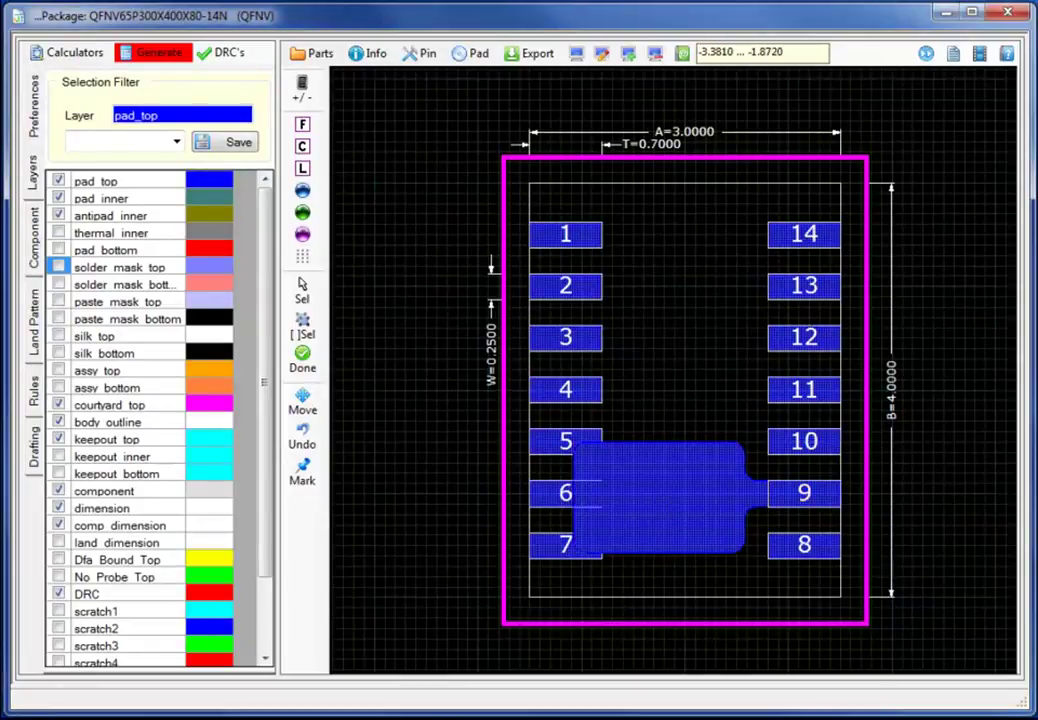
pyautogui.hotkey('alt', 'Tab')
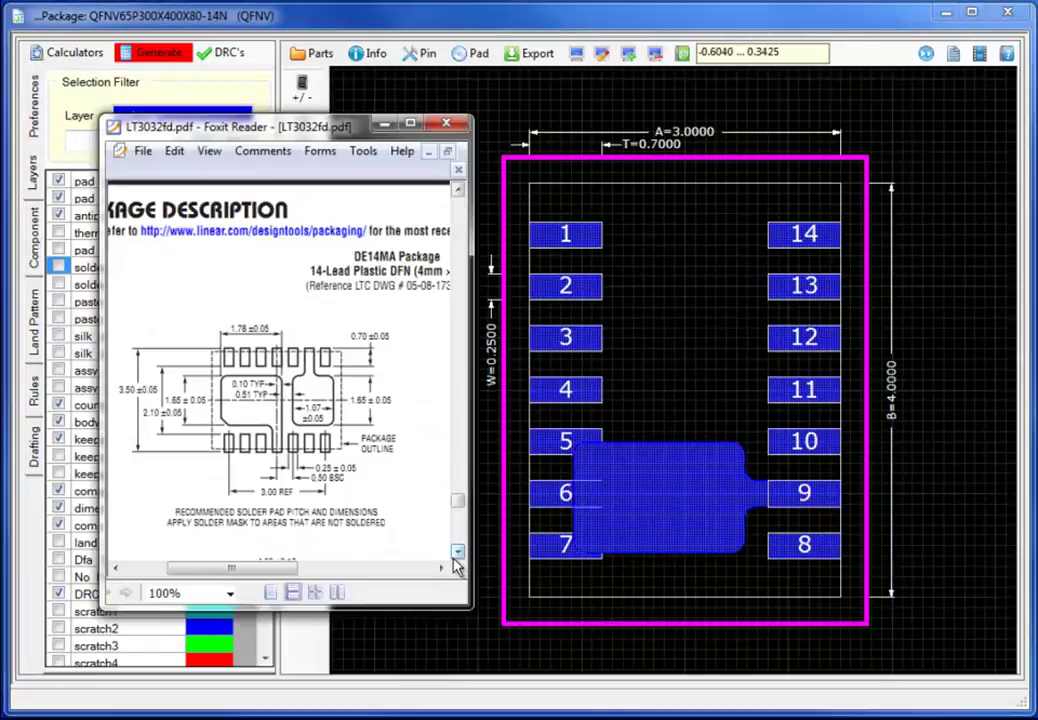
# - Change body dimension A to 3.5 and regenerate, keeping the pin 9 pad stack replacement
pyautogui.click(695, 139)
pyautogui.doubleClick(695, 135)
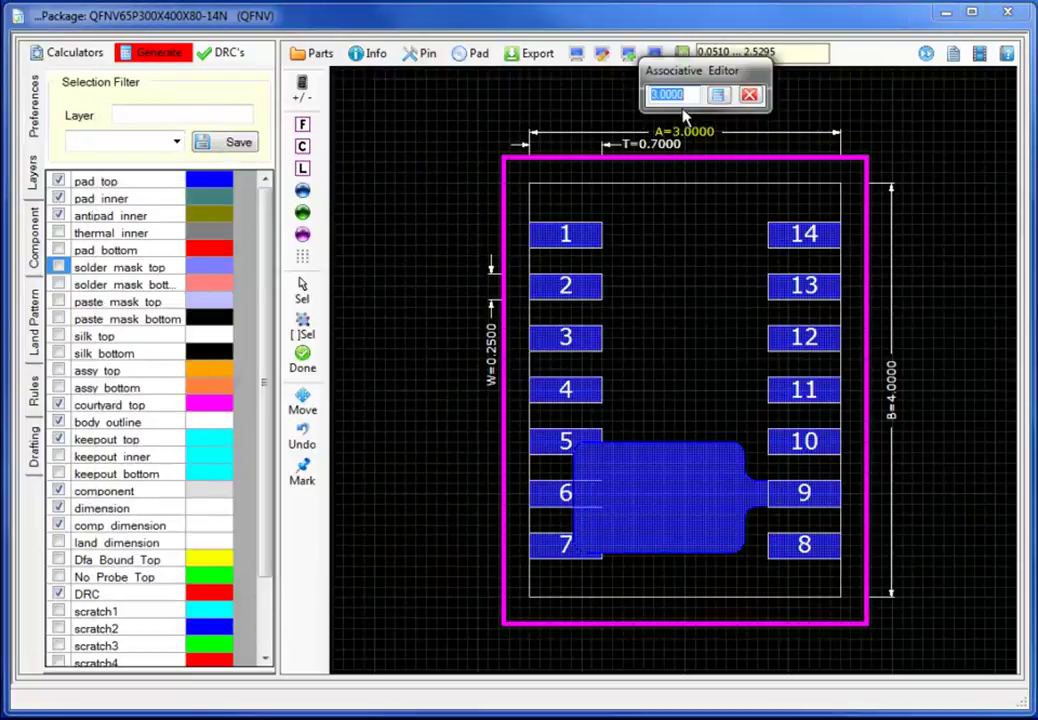
pyautogui.click(686, 94)
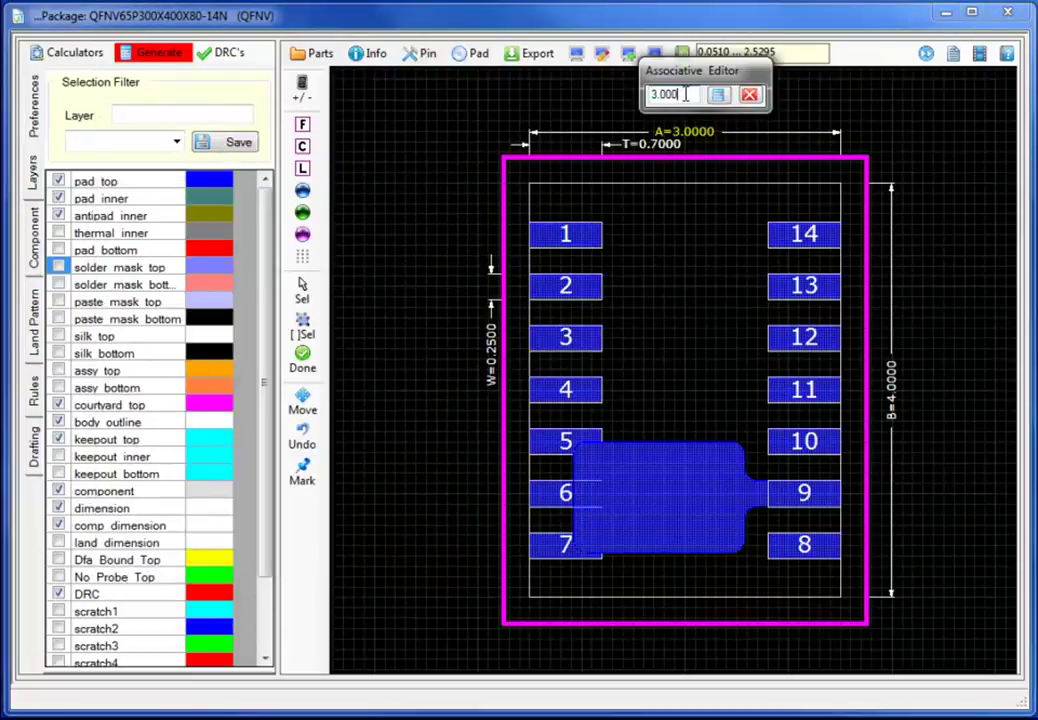
pyautogui.press('BackSpace')
pyautogui.click(717, 94)
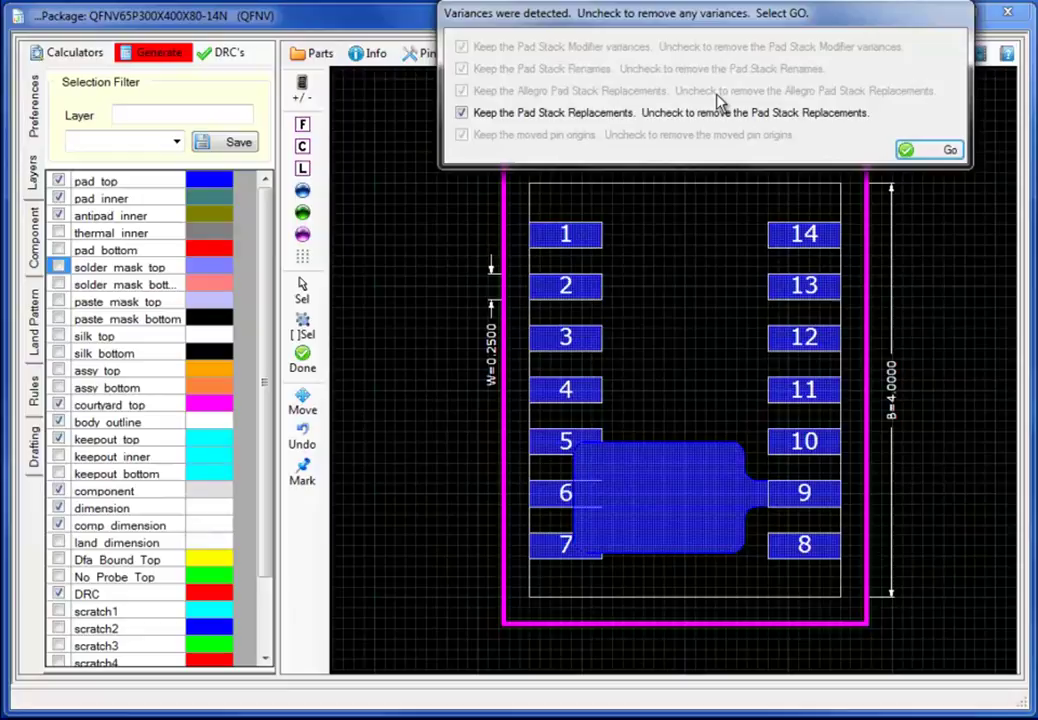
pyautogui.click(930, 149)
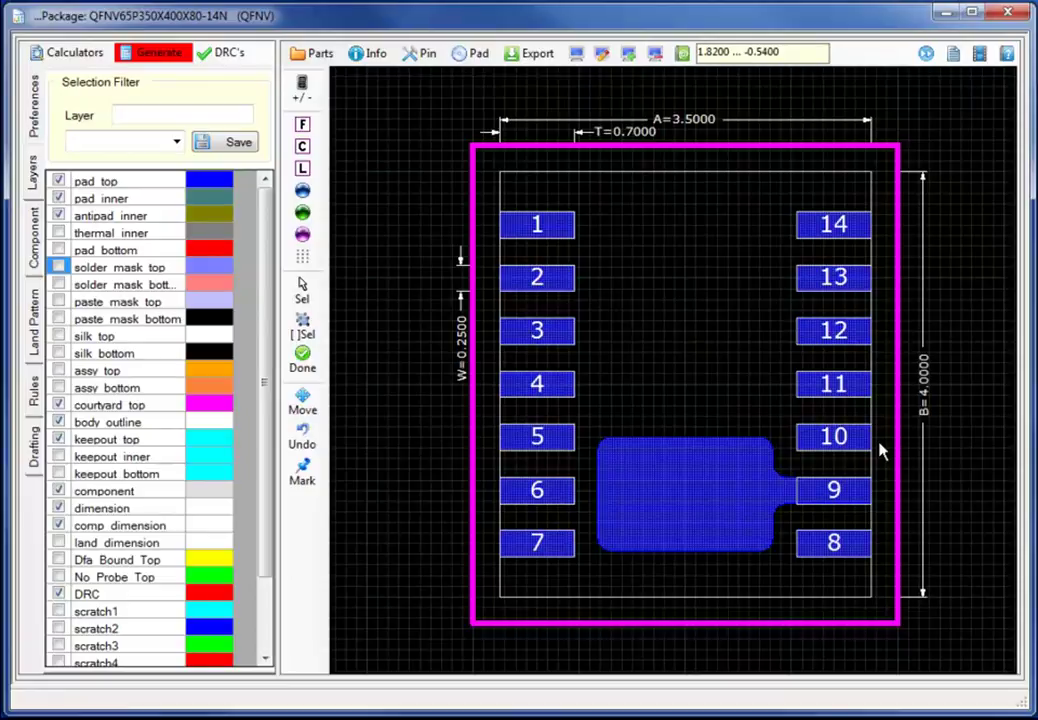
# - Open pin 4's pad stack in the pad editor and hide the grid
pyautogui.click(533, 389)
pyautogui.click(474, 57)
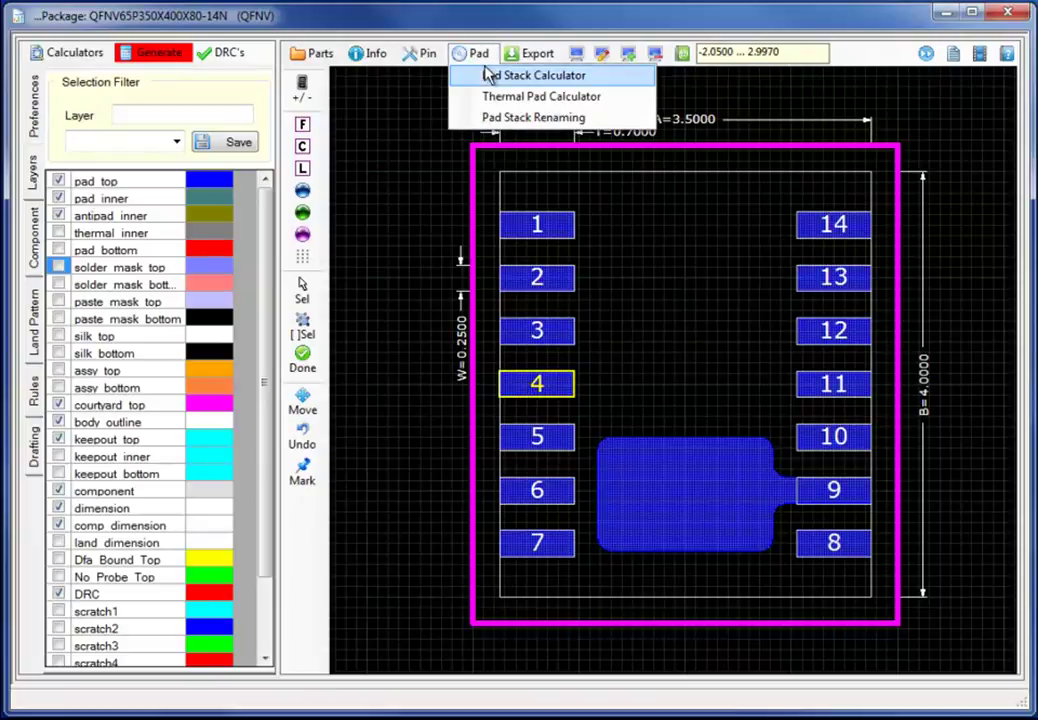
pyautogui.click(496, 78)
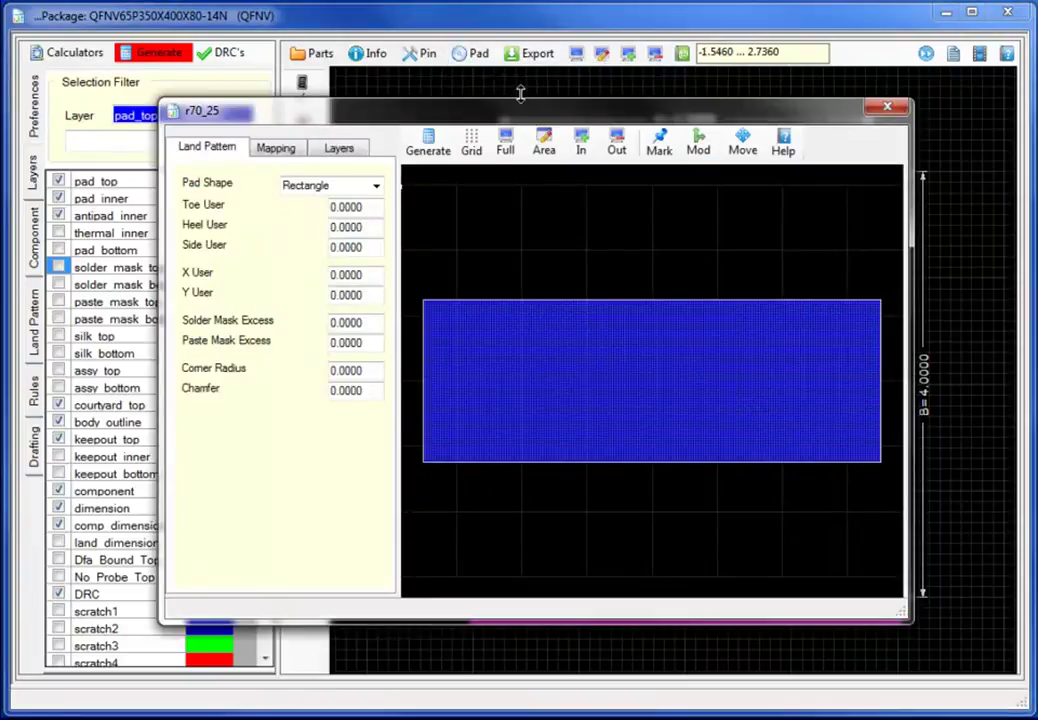
pyautogui.moveTo(512, 117); pyautogui.dragTo(400, 108)
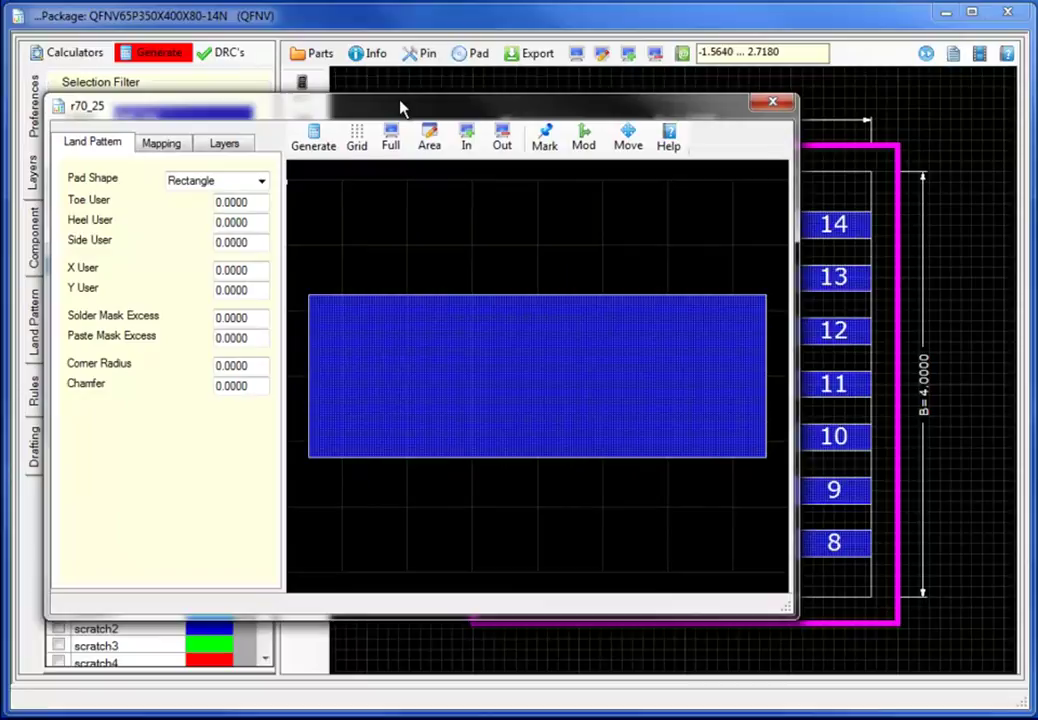
pyautogui.click(360, 138)
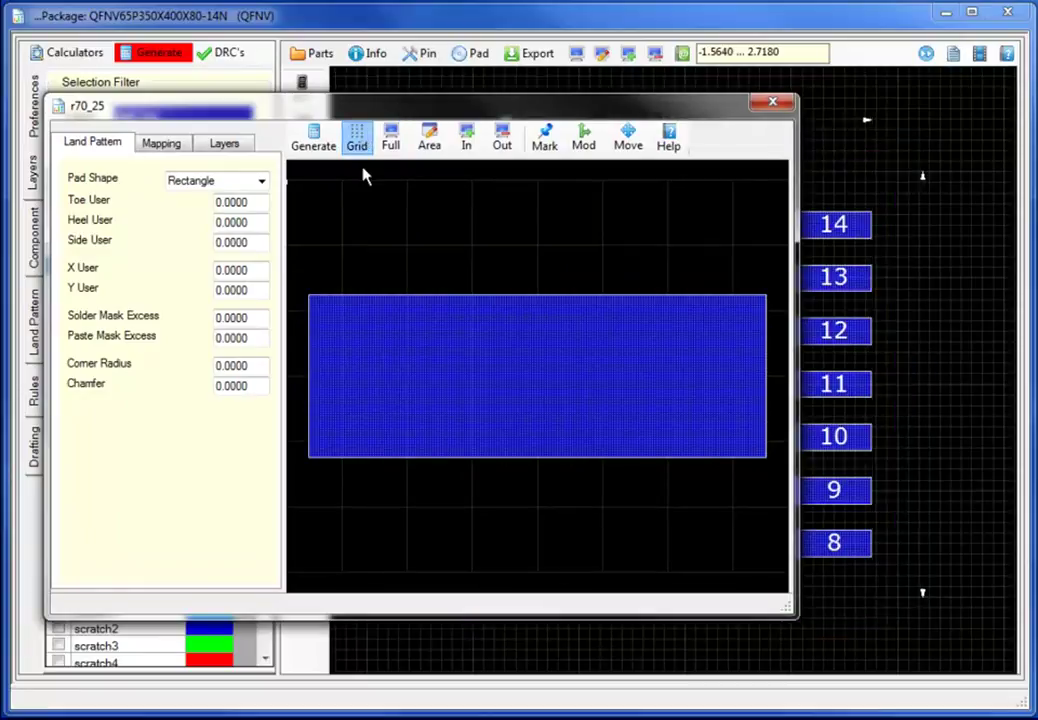
pyautogui.click(343, 329)
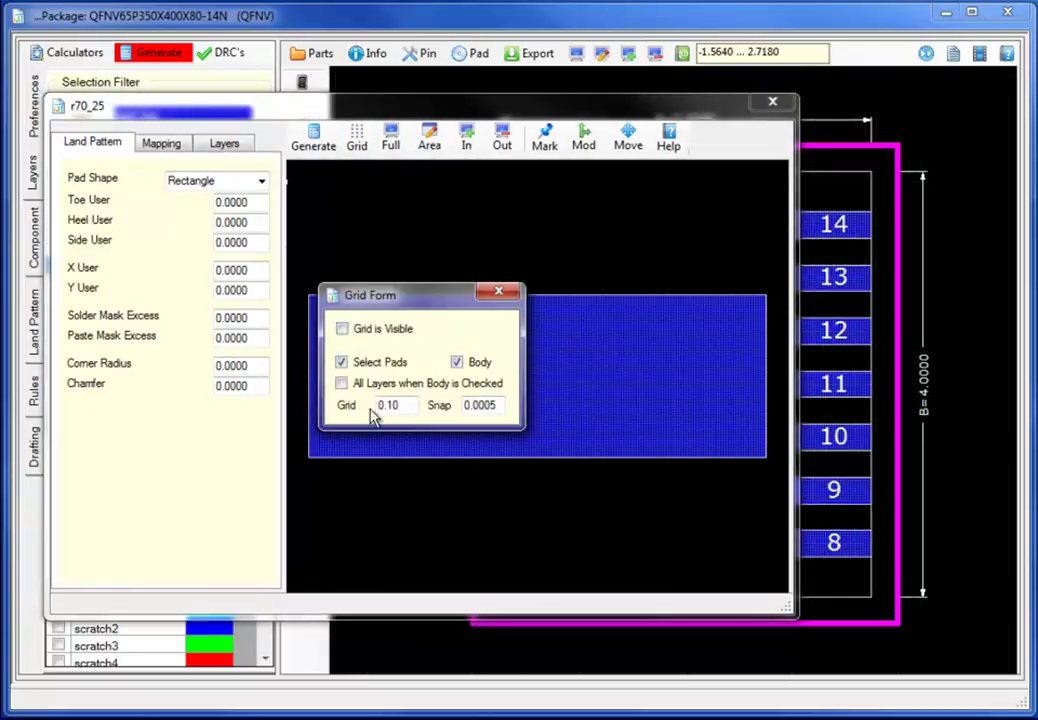
pyautogui.click(498, 291)
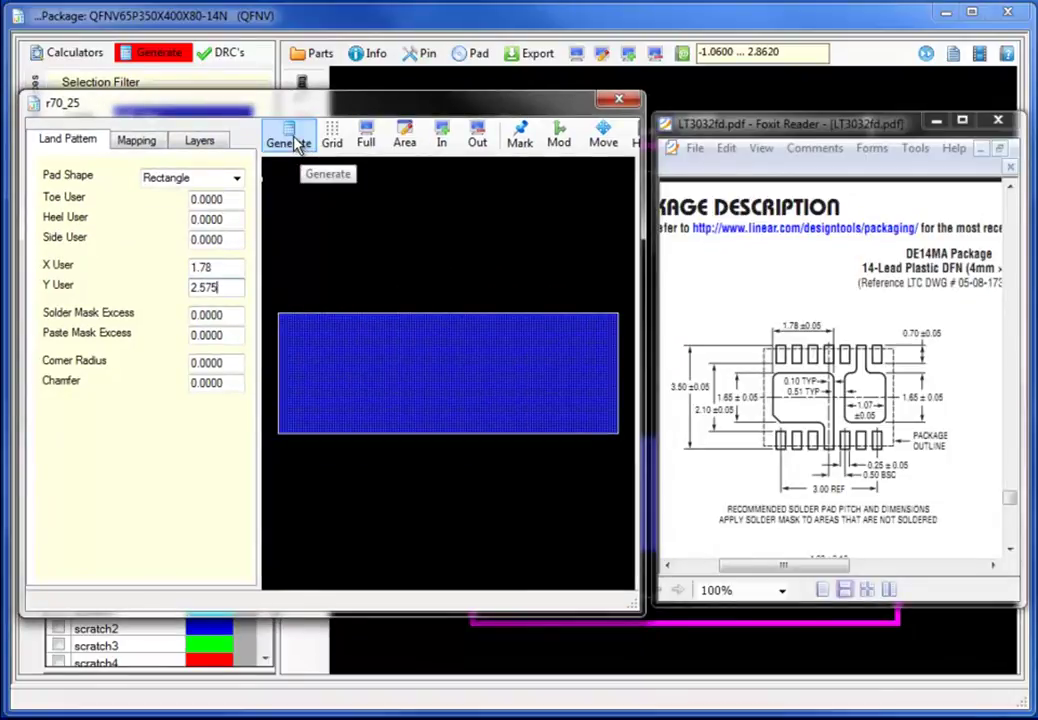
# - Regenerate the pad as a 1.7800 by 2.5750 rectangle, r178_257
pyautogui.click(298, 143)
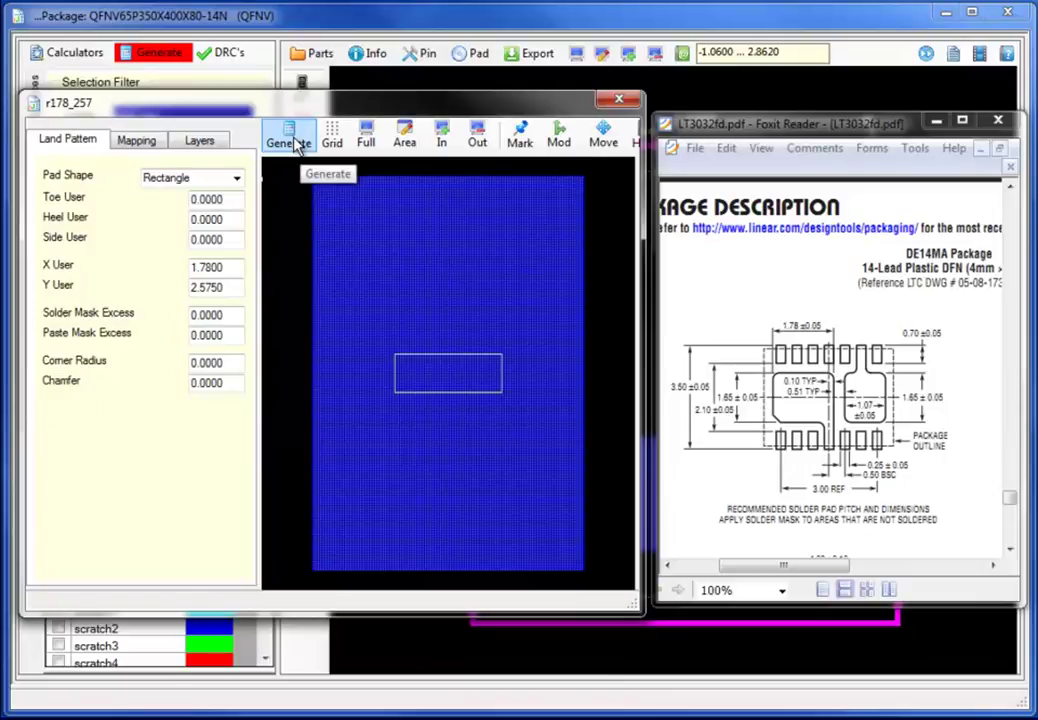
pyautogui.click(521, 138)
pyautogui.moveTo(527, 177); pyautogui.dragTo(112, 150)
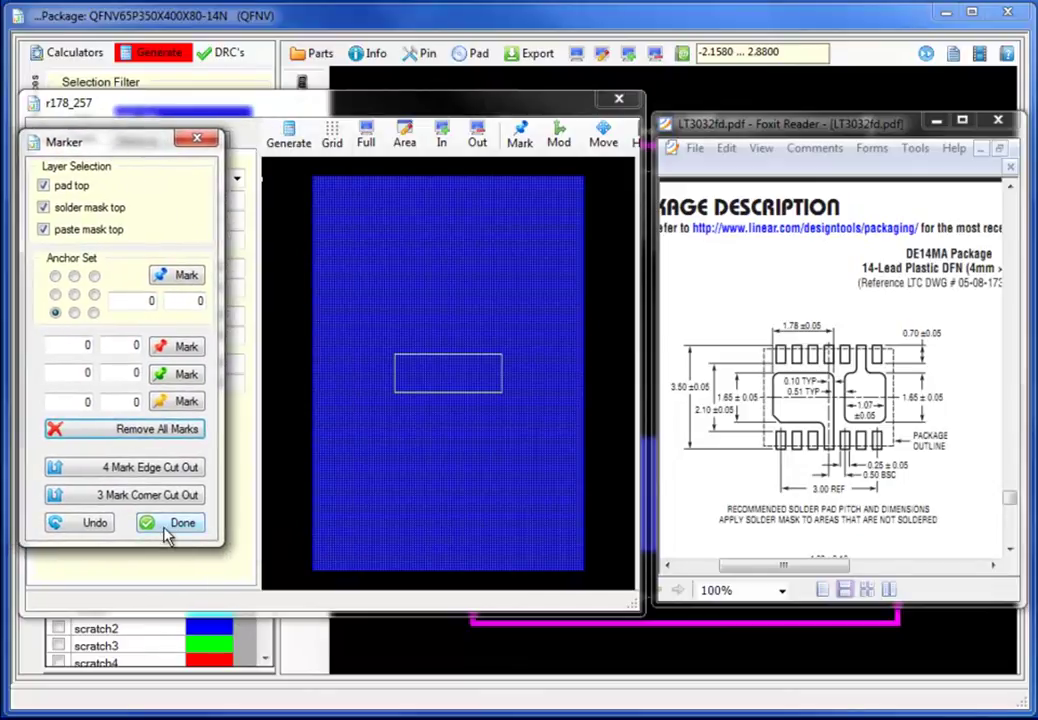
# - Mark offsets .925 and -1.53 from the bottom-right anchor and cut out the lower-left block
pyautogui.click(93, 312)
pyautogui.click(176, 278)
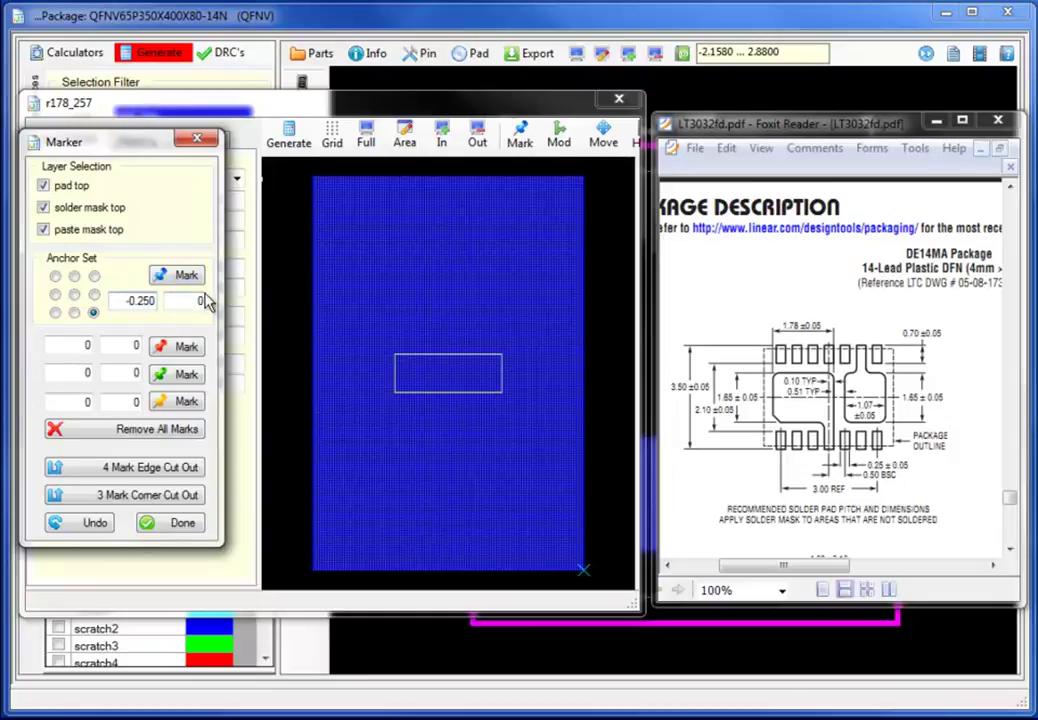
pyautogui.click(186, 280)
pyautogui.click(186, 278)
pyautogui.click(138, 346)
pyautogui.write('.925')
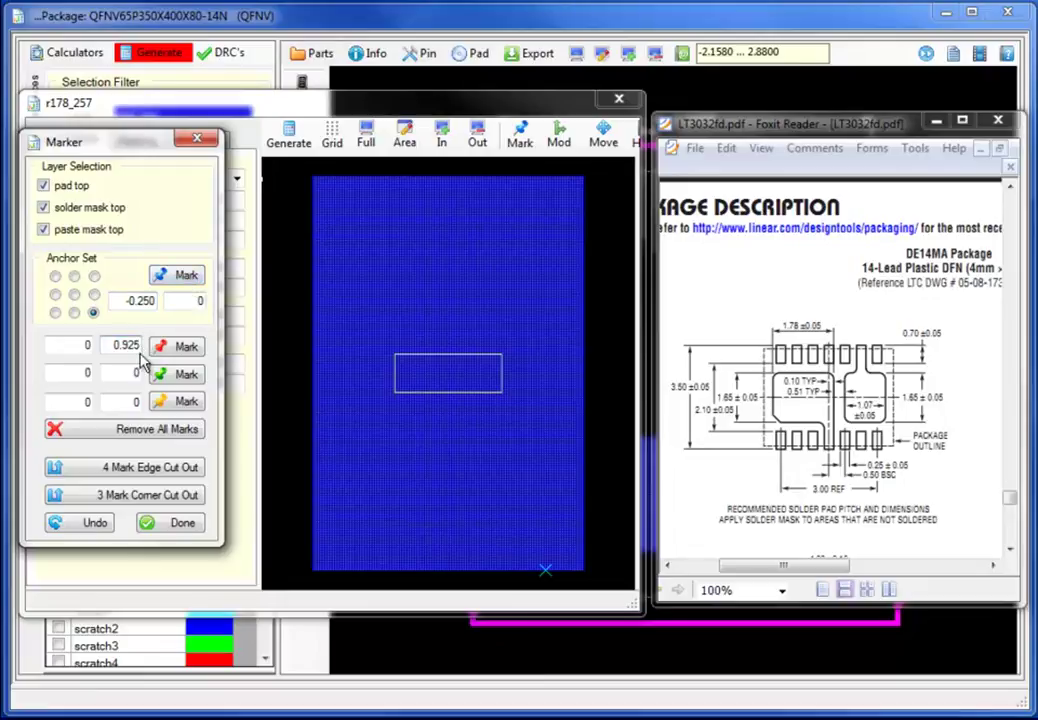
pyautogui.click(188, 348)
pyautogui.write('-1.53')
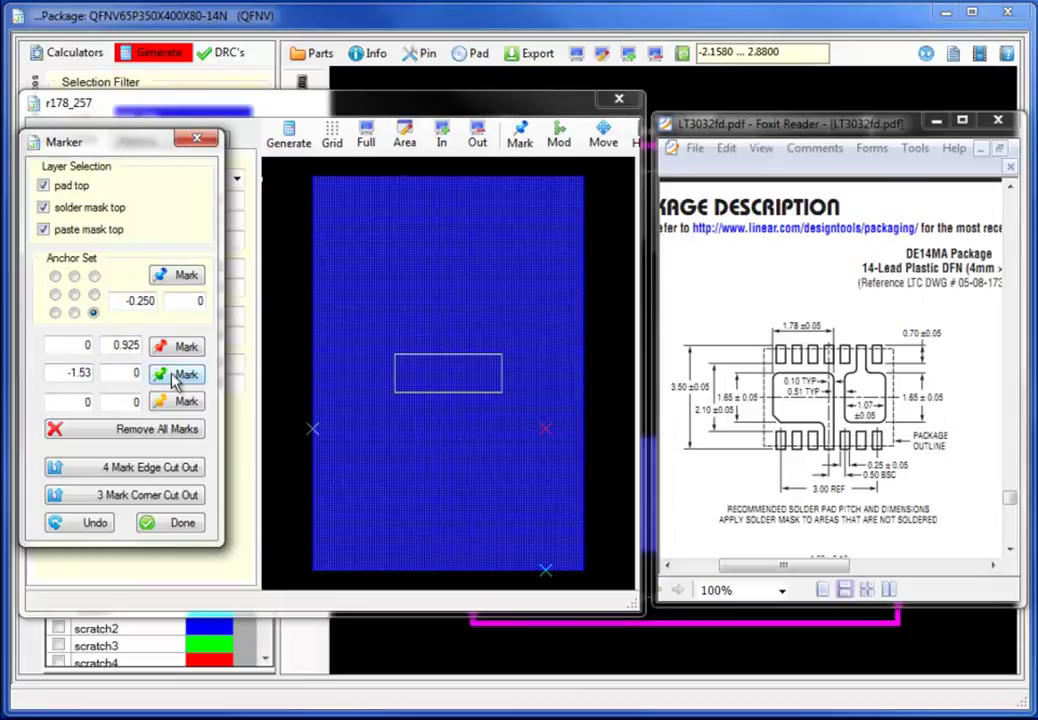
pyautogui.click(148, 498)
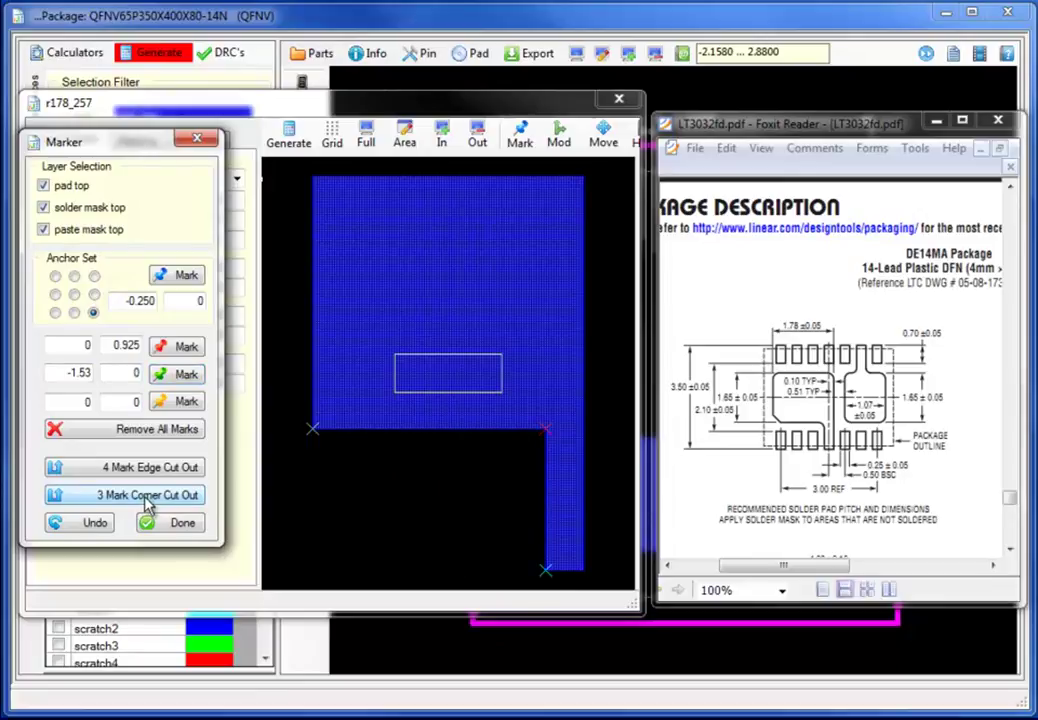
pyautogui.click(153, 432)
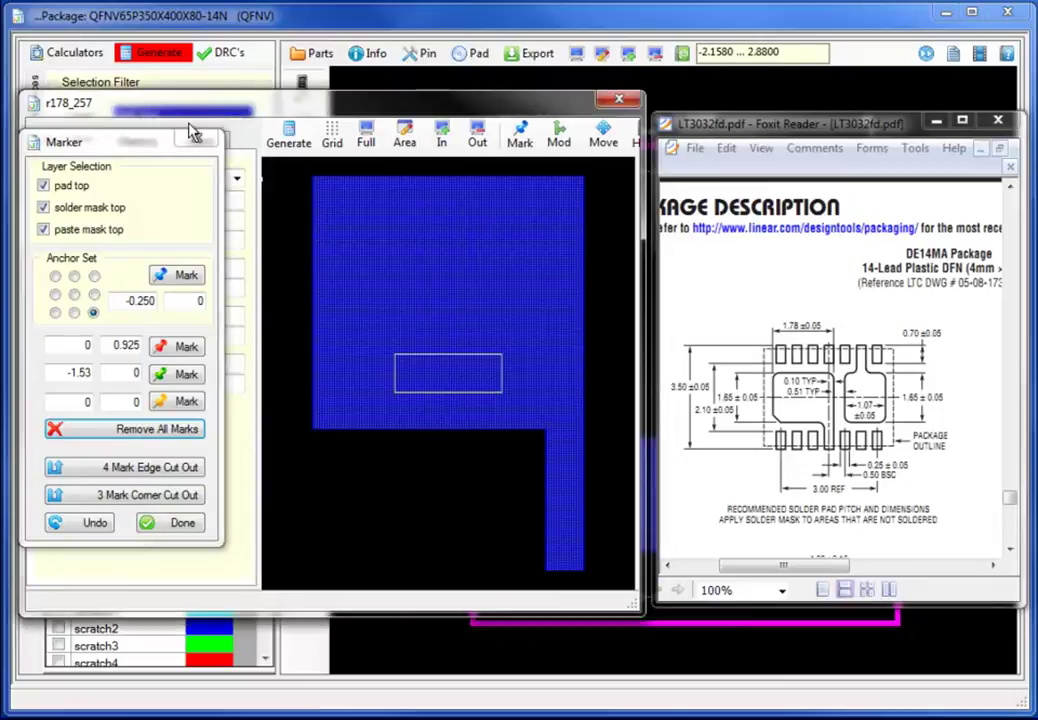
pyautogui.click(197, 137)
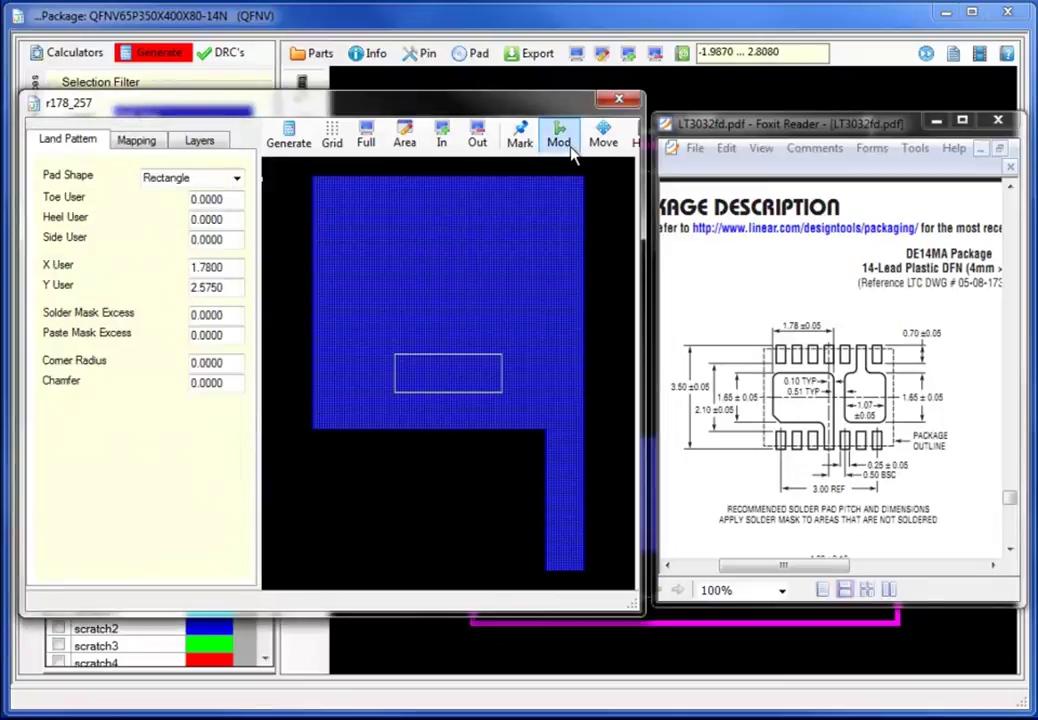
# - Chamfer the pad's lower-left corner with a 0.125 pull-back
pyautogui.click(560, 140)
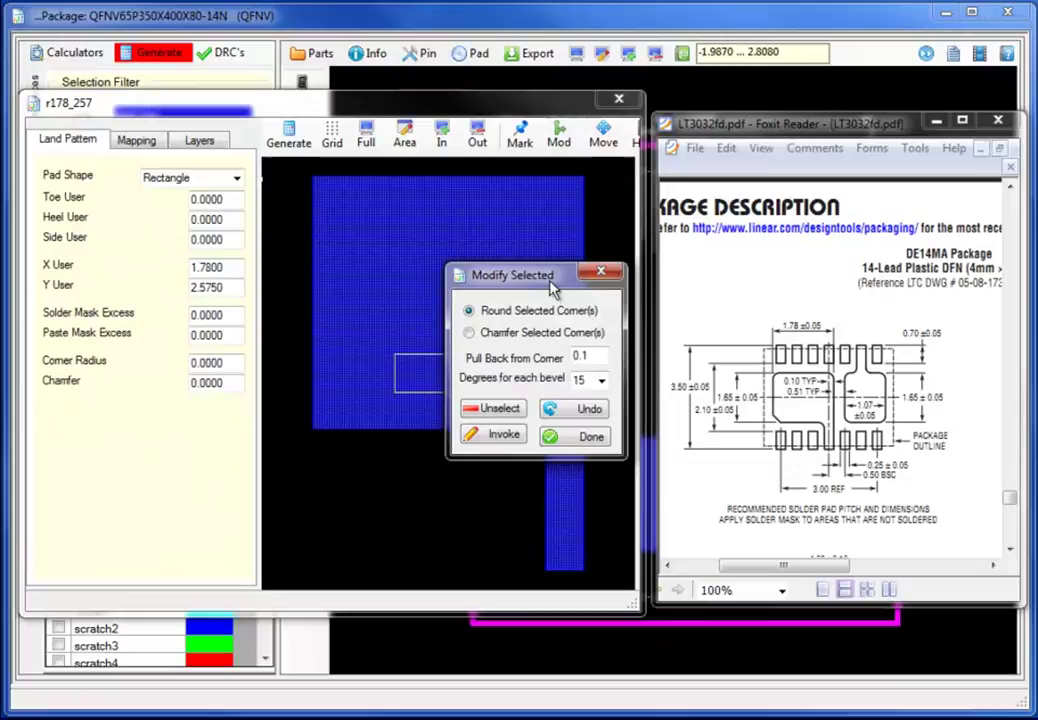
pyautogui.moveTo(553, 287); pyautogui.dragTo(192, 289)
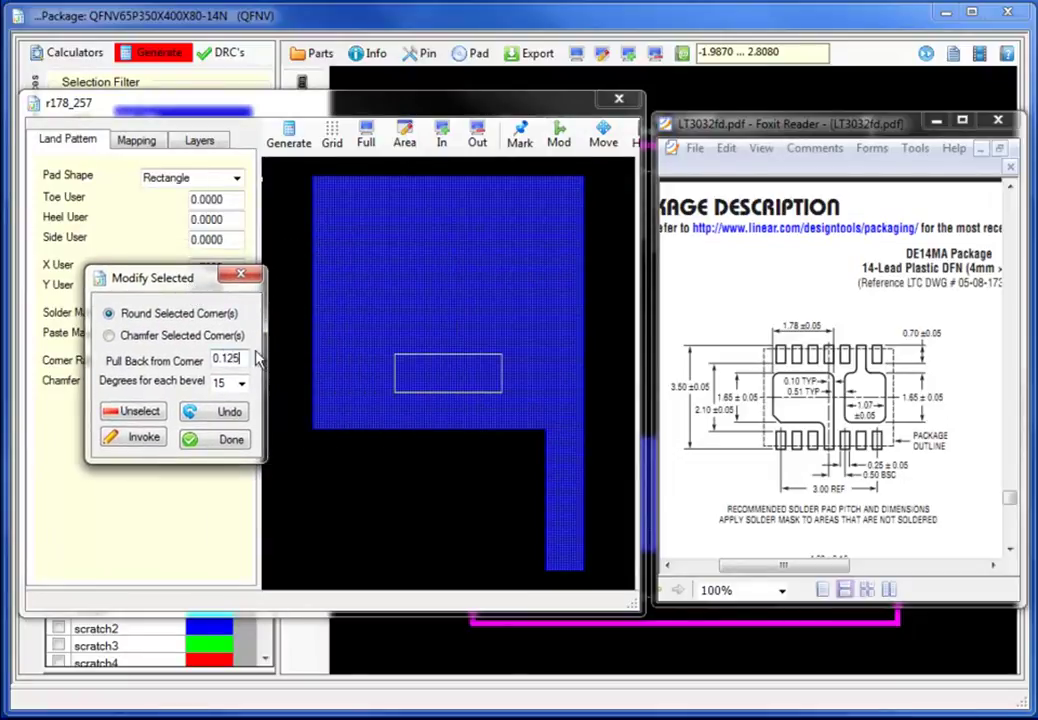
pyautogui.click(108, 335)
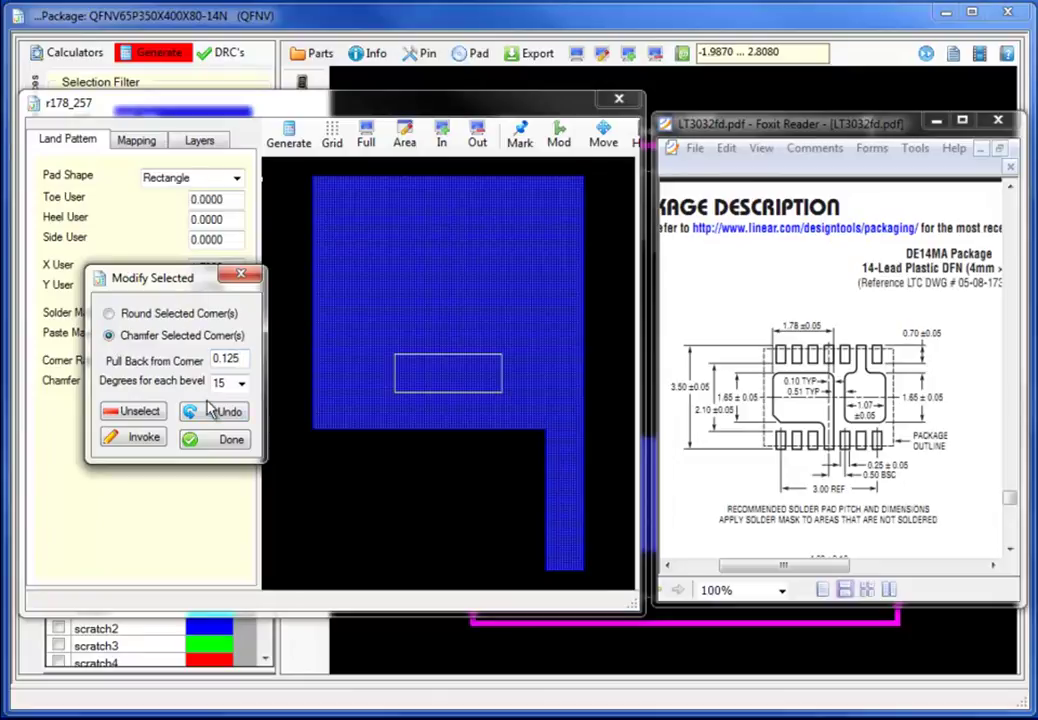
pyautogui.click(313, 437)
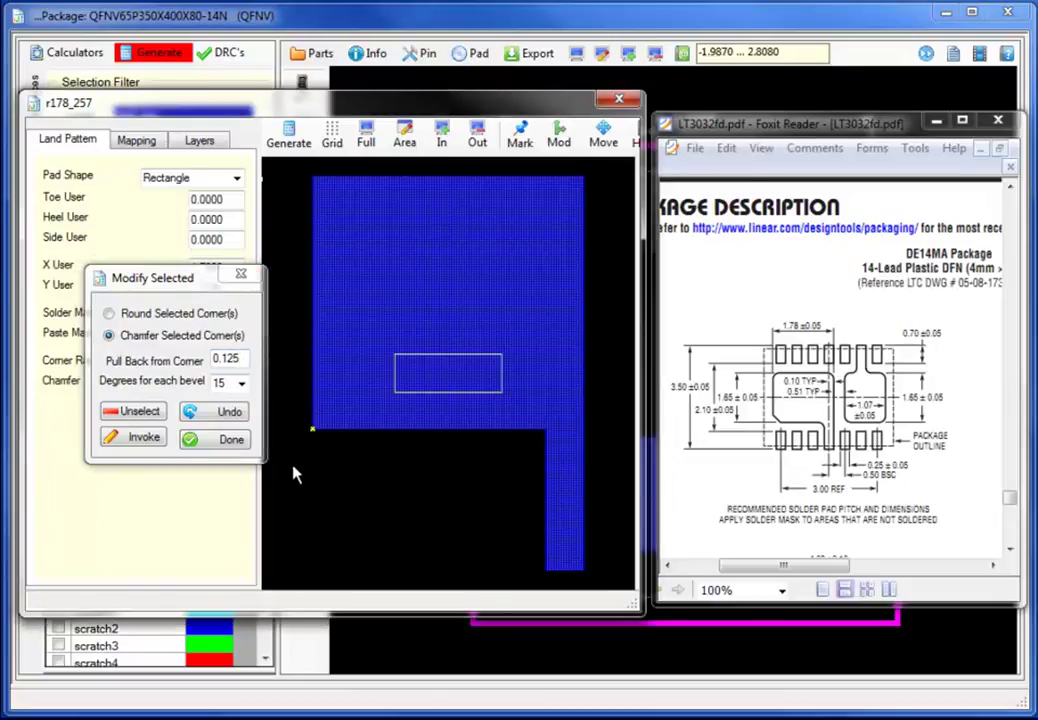
pyautogui.click(134, 443)
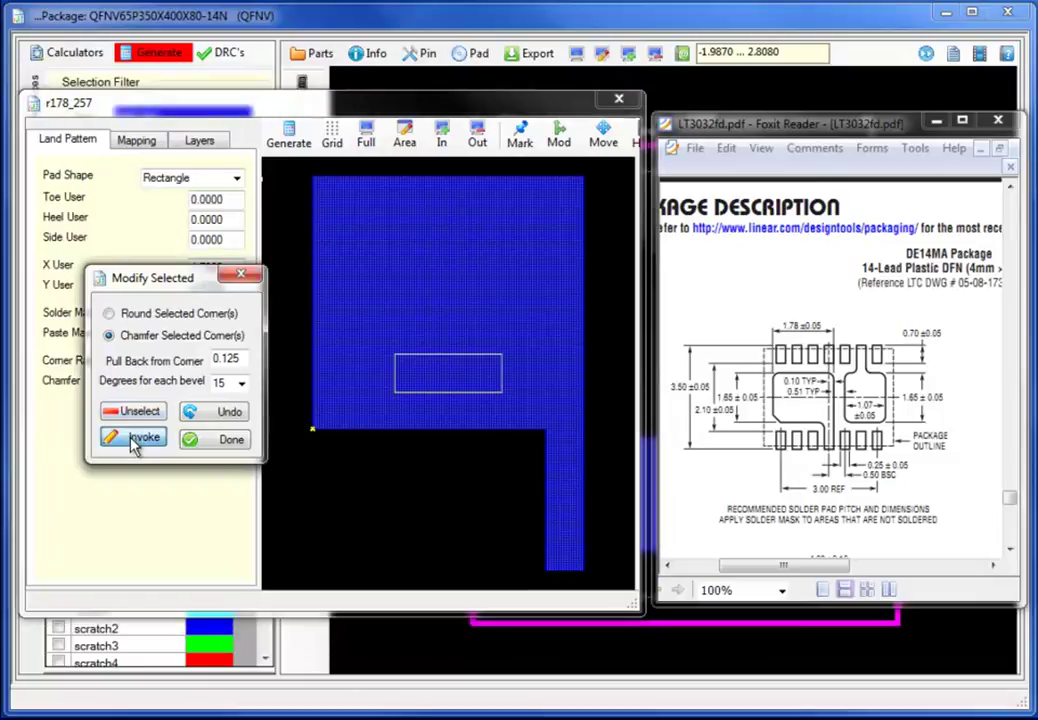
# - Round the top-left, top-right and inner bend corners
pyautogui.click(316, 184)
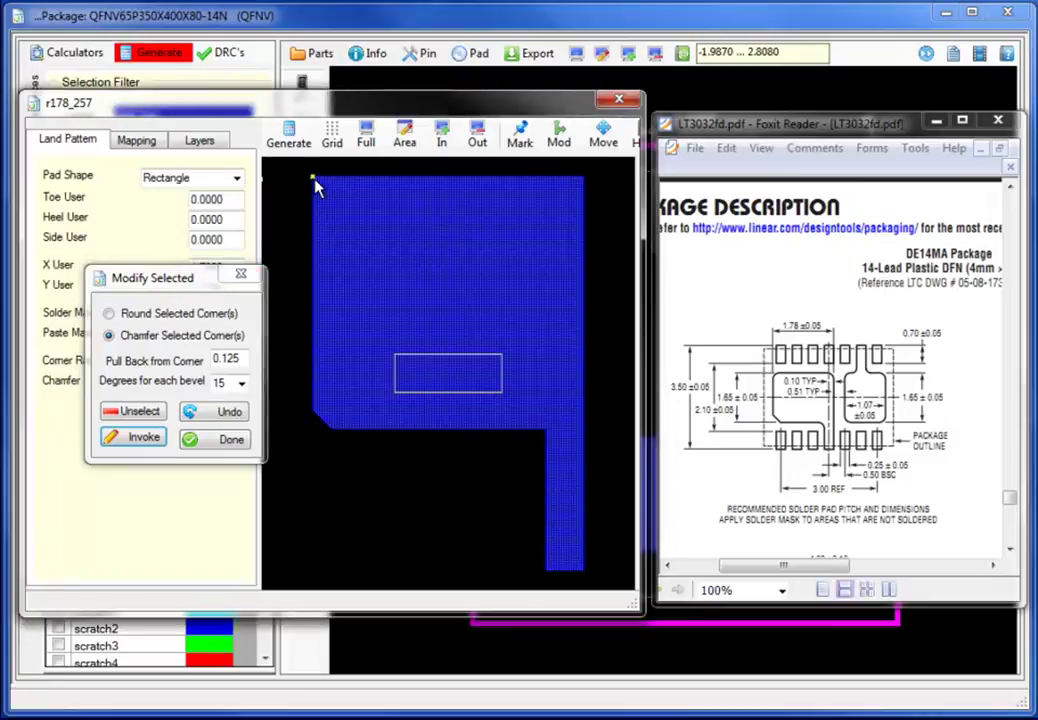
pyautogui.click(584, 181)
pyautogui.click(545, 431)
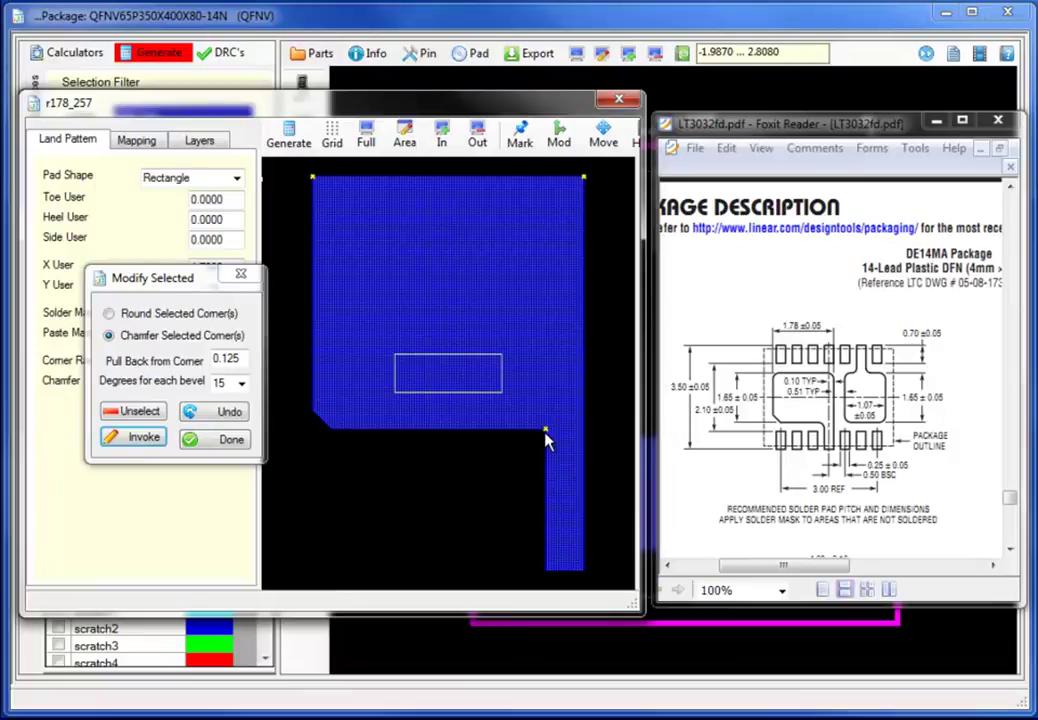
pyautogui.click(108, 313)
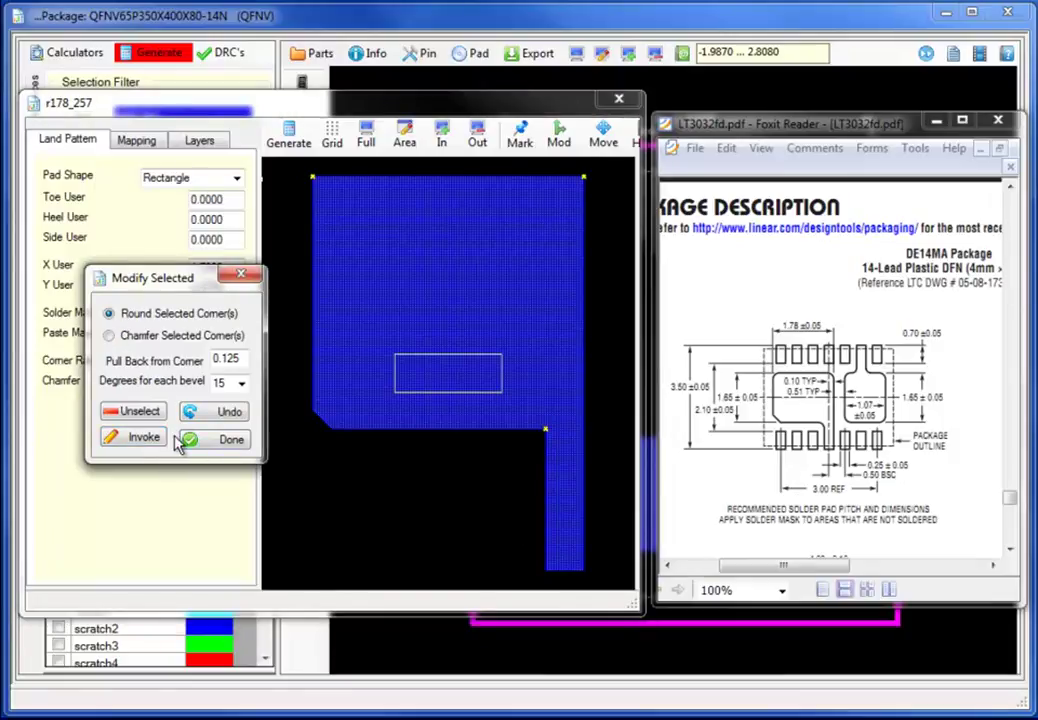
pyautogui.click(143, 439)
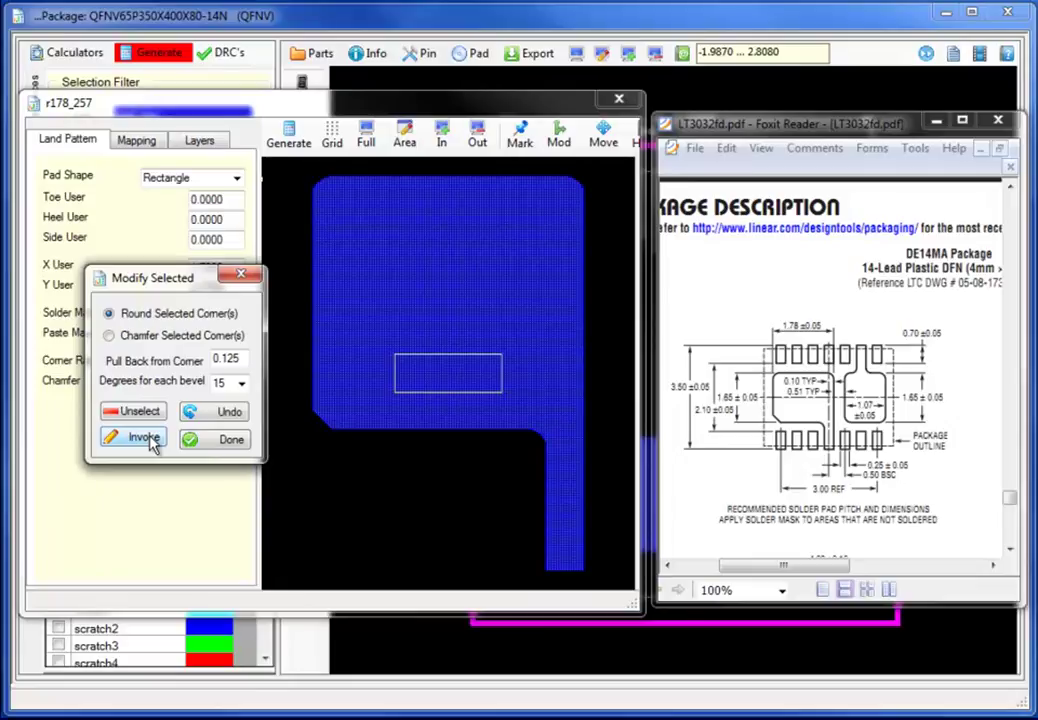
pyautogui.click(244, 275)
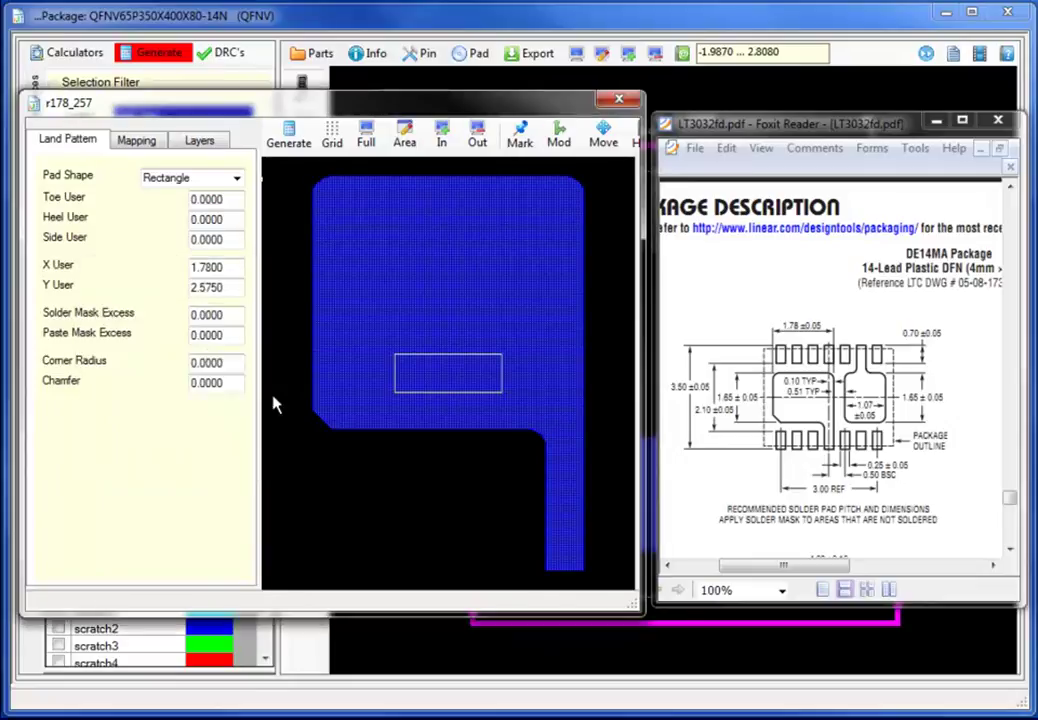
# - Show the grid and rotate the whole hook pad 90°
pyautogui.click(332, 136)
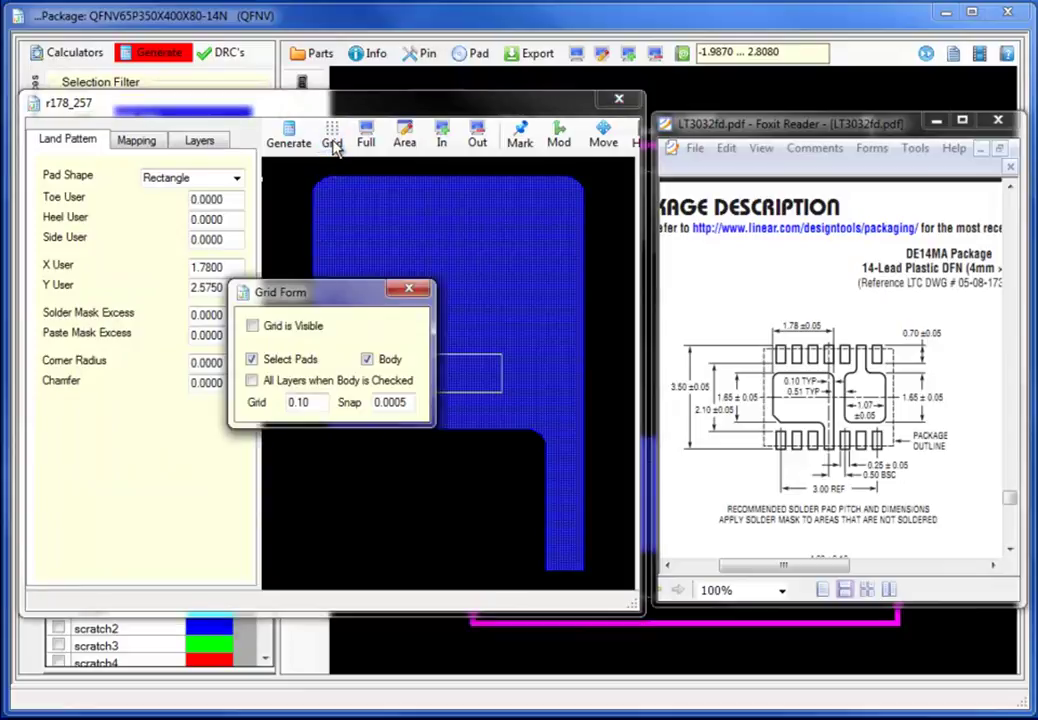
pyautogui.click(252, 325)
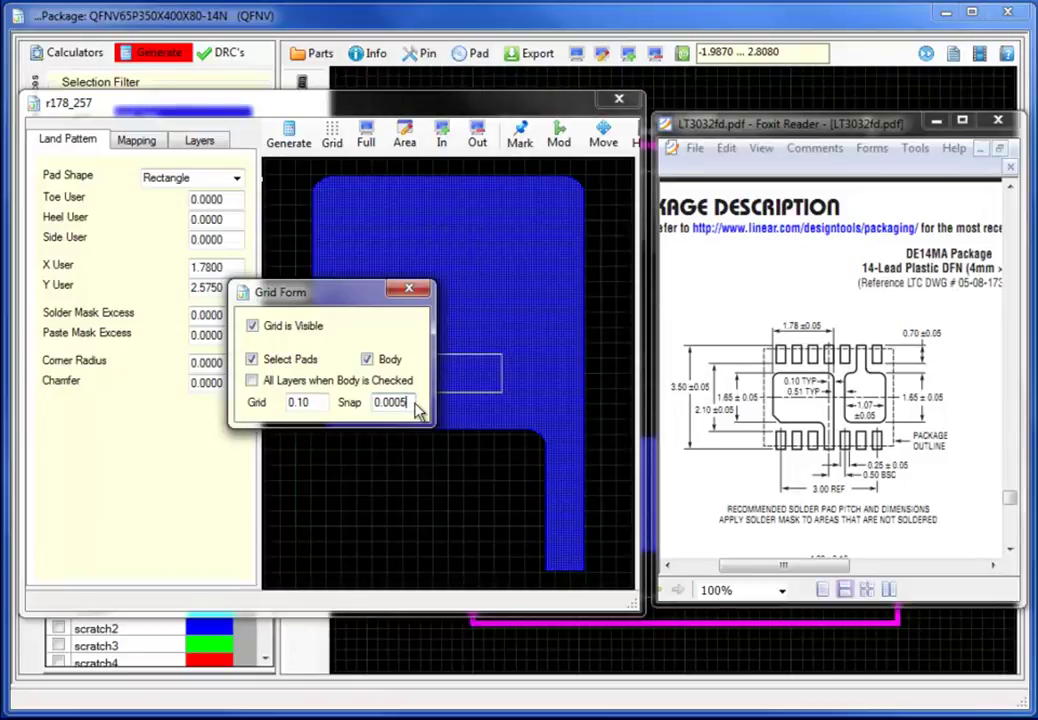
pyautogui.click(412, 291)
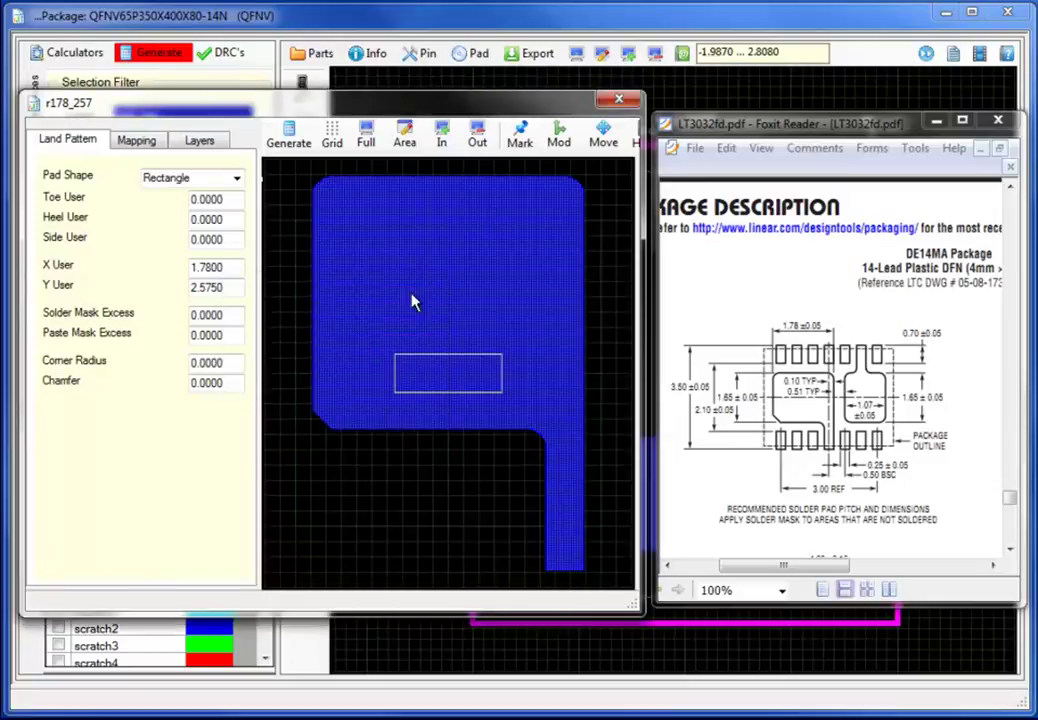
pyautogui.click(603, 137)
pyautogui.moveTo(615, 258); pyautogui.dragTo(242, 88)
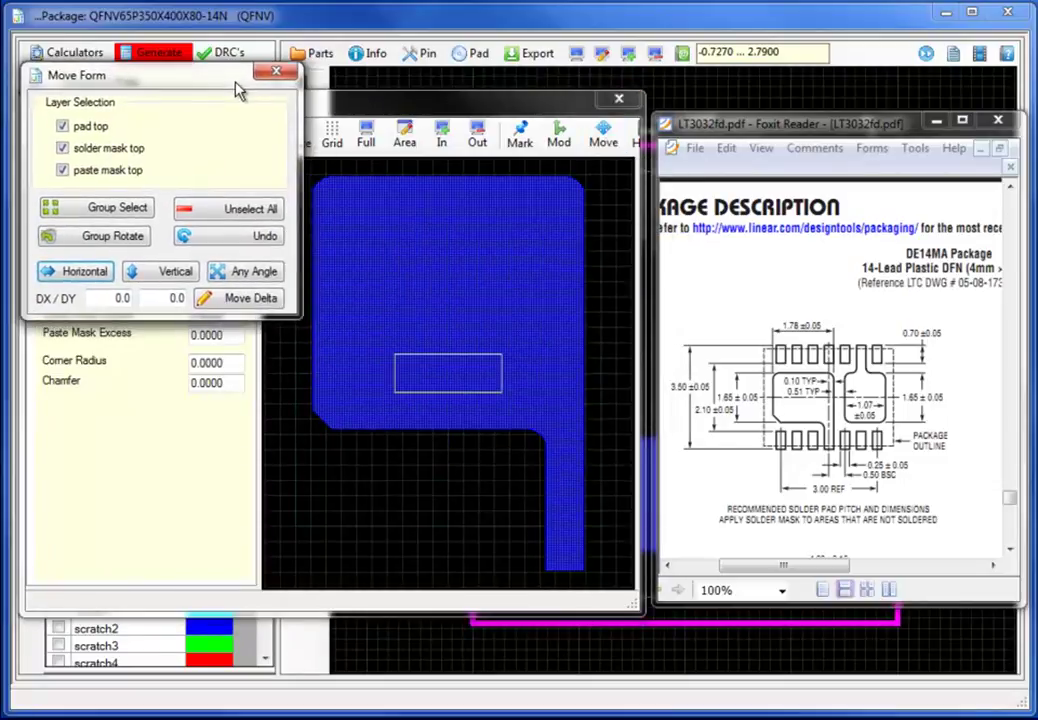
pyautogui.click(137, 212)
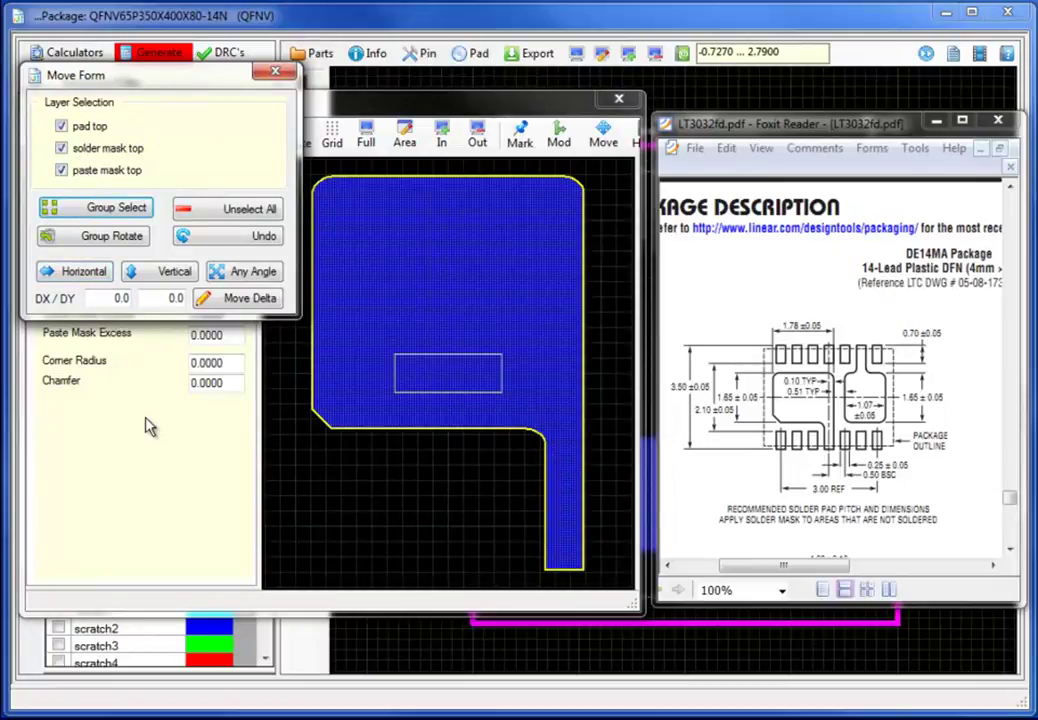
pyautogui.click(113, 243)
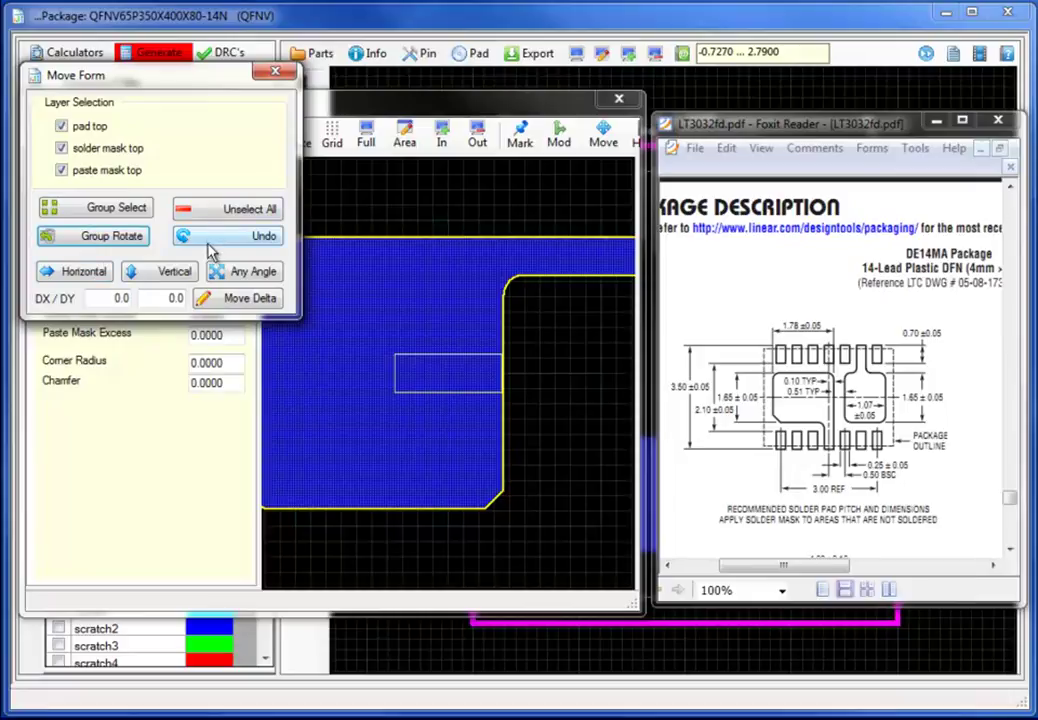
# - Move the rotated pad to its approximate new position using Any Angle
pyautogui.click(217, 276)
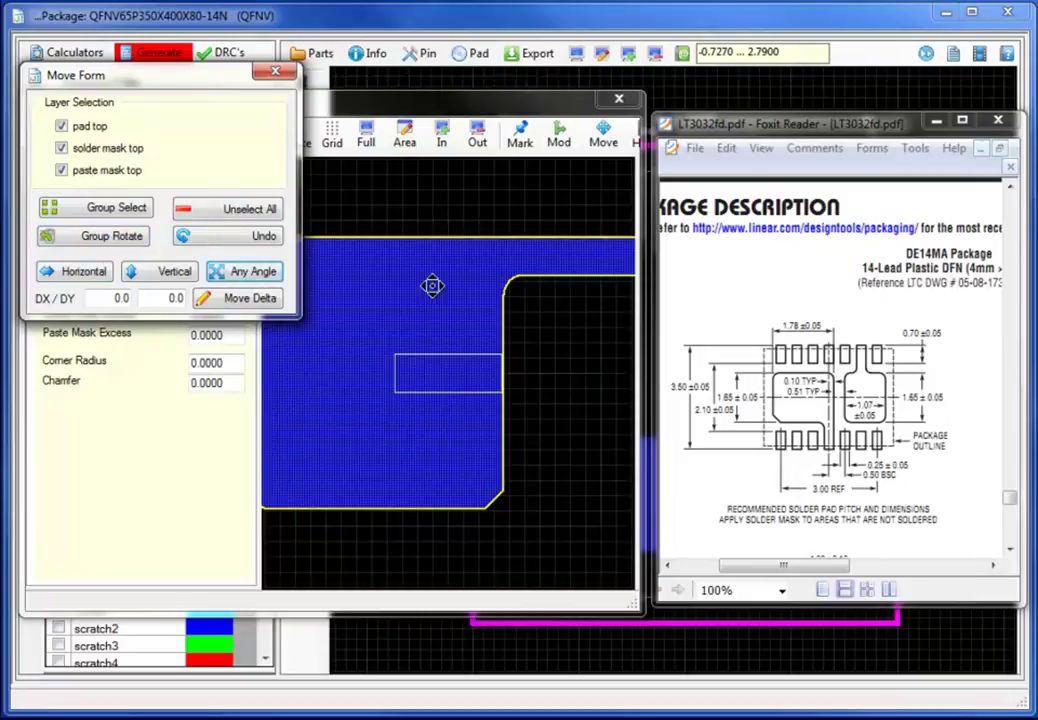
pyautogui.click(621, 243)
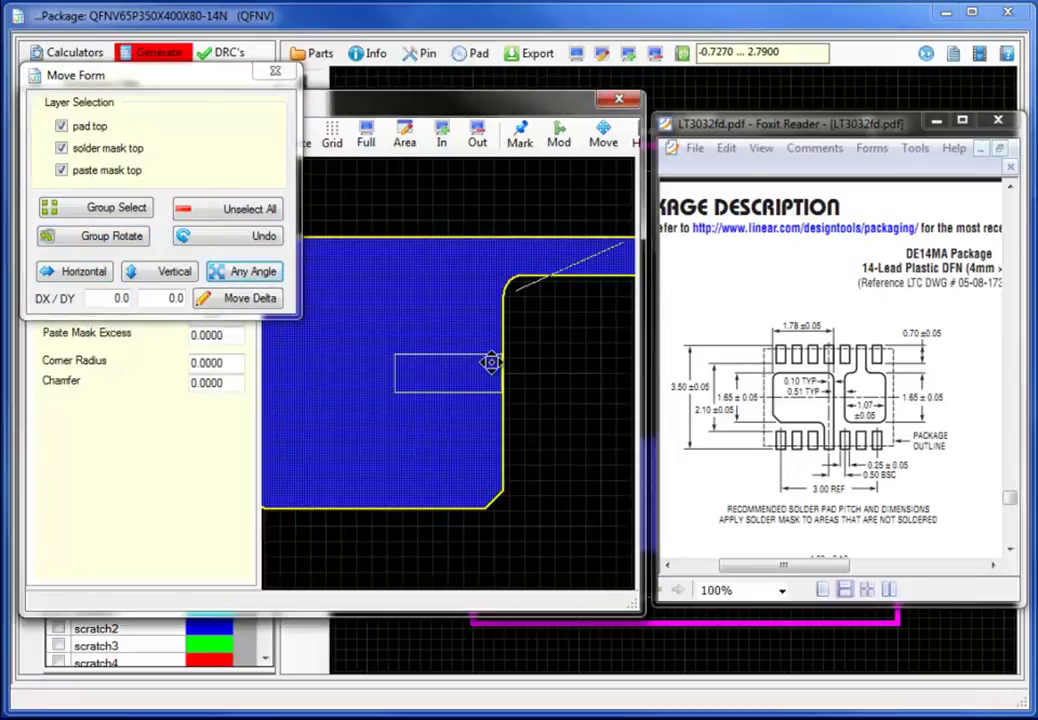
pyautogui.click(498, 361)
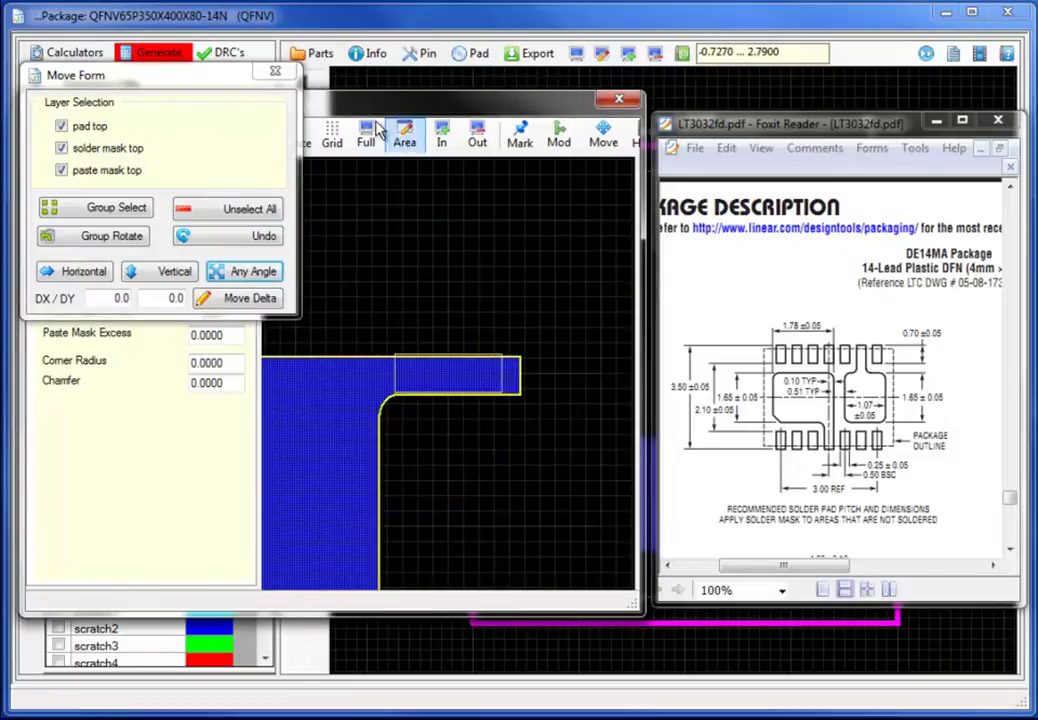
pyautogui.click(275, 71)
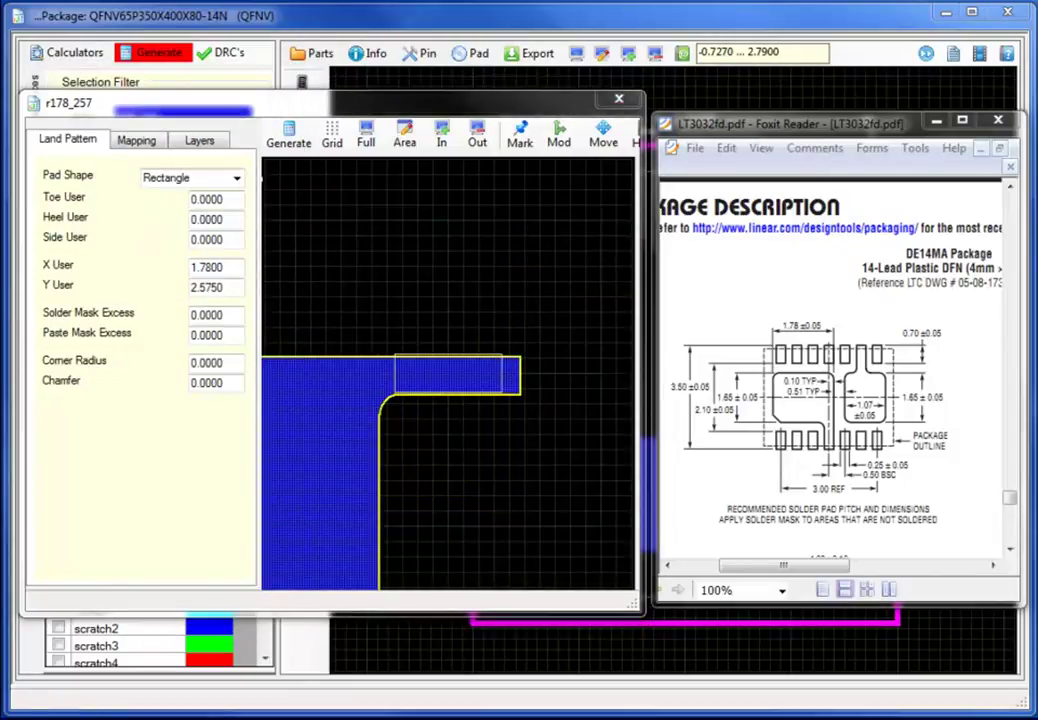
# - Zoom in and snap the pad's corner onto the outline rectangle's corner, then view it full
pyautogui.click(406, 140)
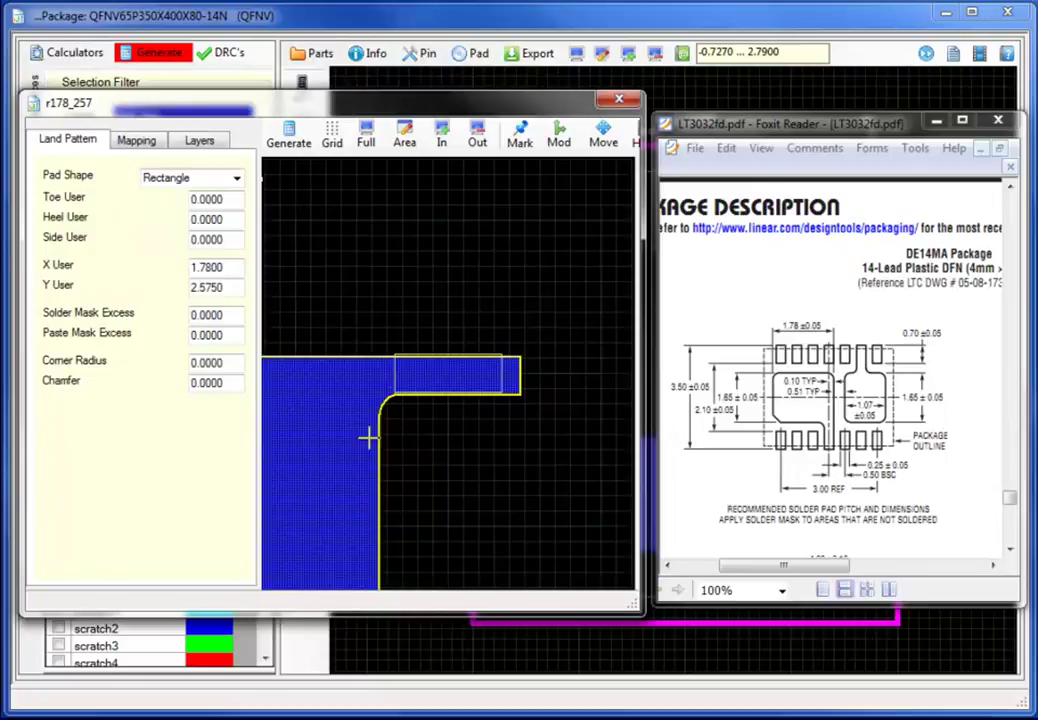
pyautogui.moveTo(475, 422); pyautogui.dragTo(539, 385)
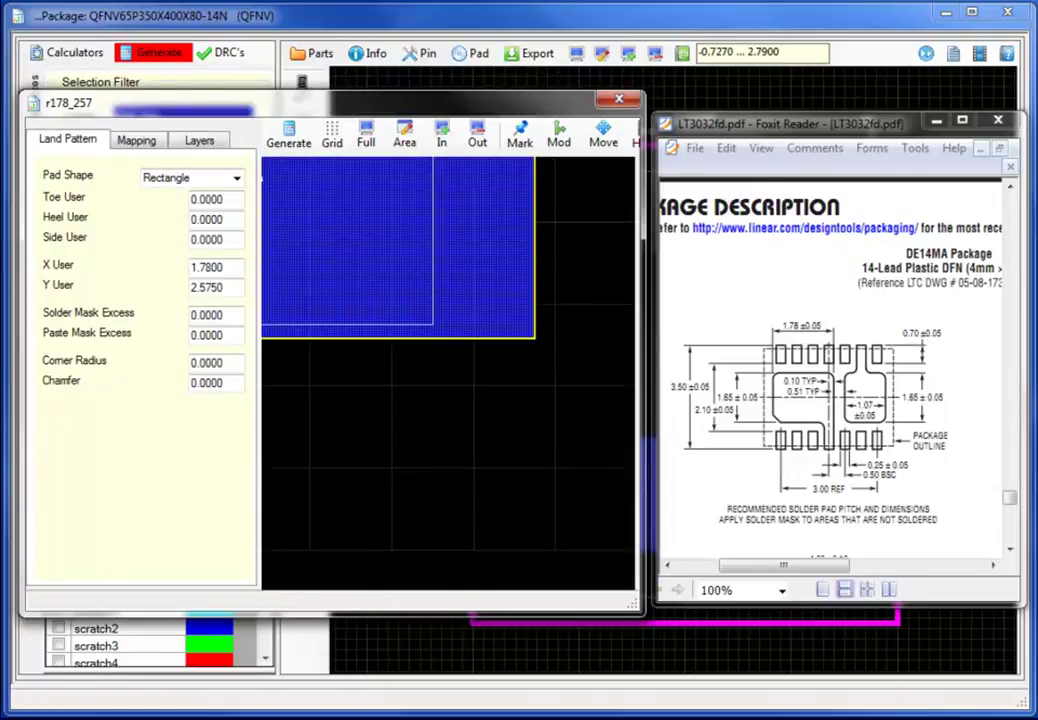
pyautogui.click(603, 140)
pyautogui.moveTo(213, 162); pyautogui.dragTo(197, 167)
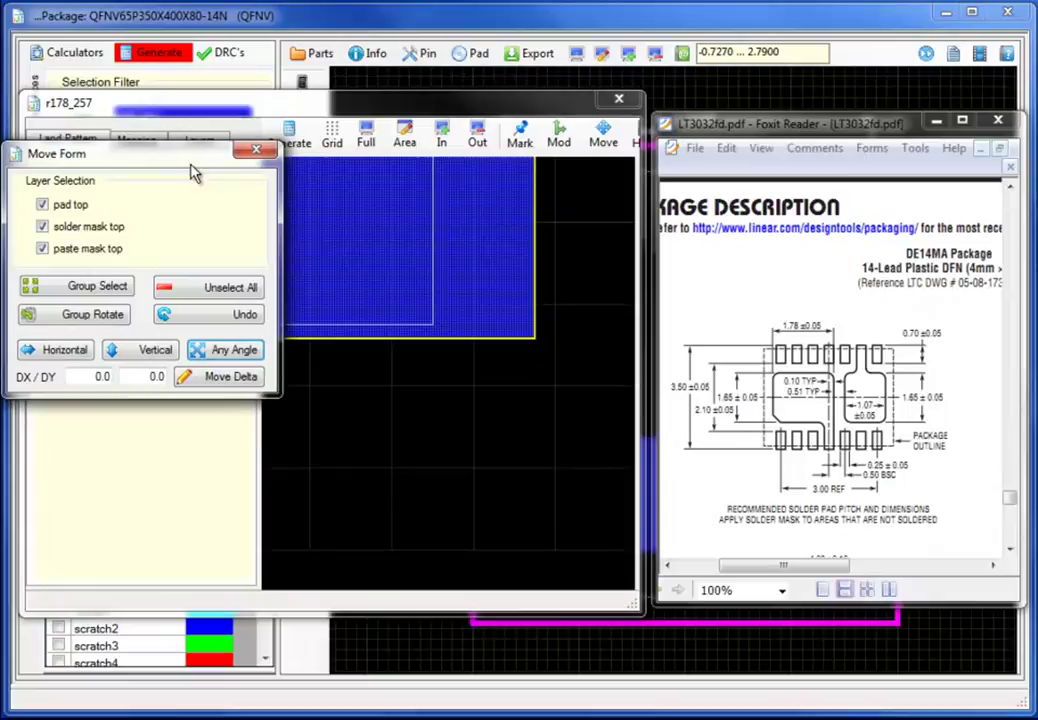
pyautogui.click(228, 352)
pyautogui.click(536, 338)
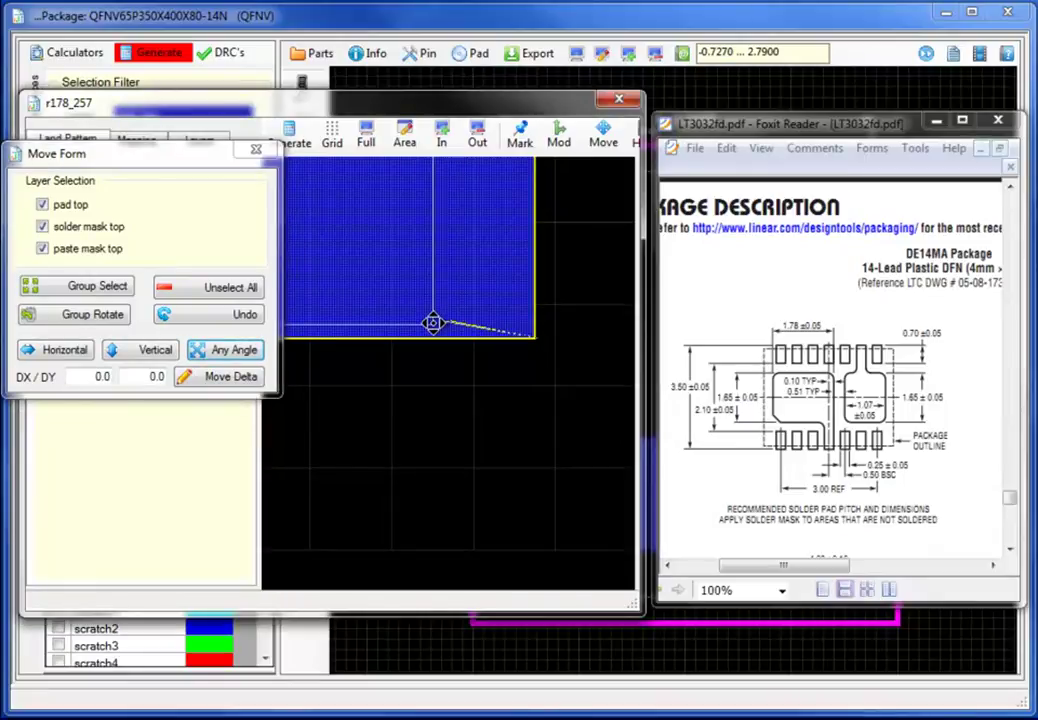
pyautogui.click(432, 325)
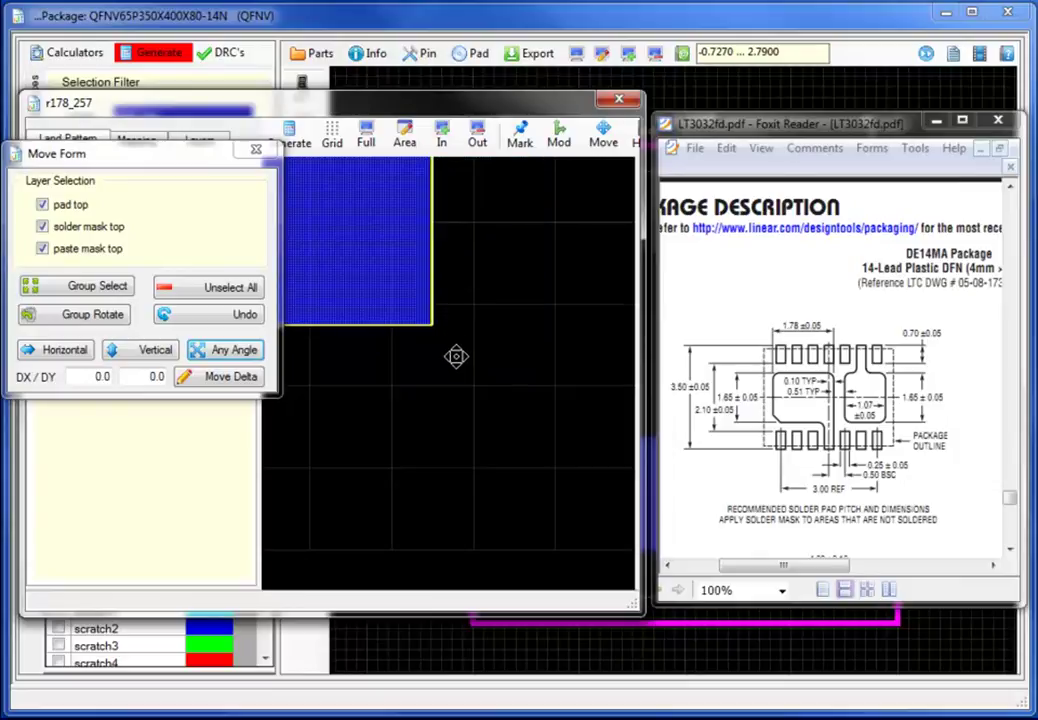
pyautogui.click(257, 153)
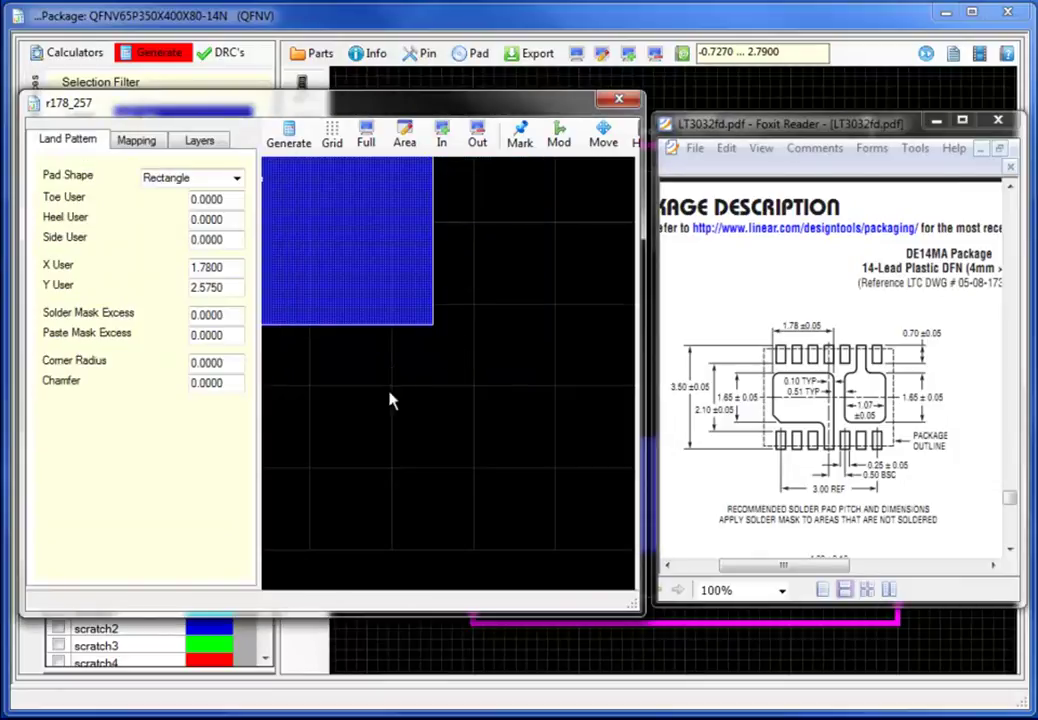
pyautogui.click(366, 140)
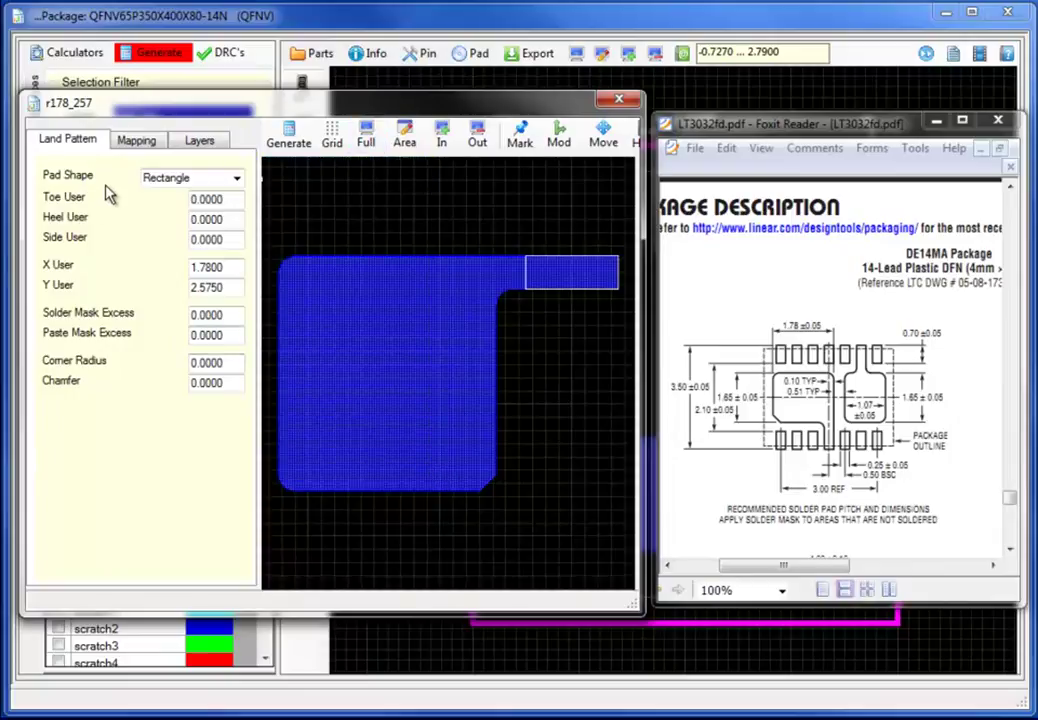
# - Add r178_257 as a pad stack variance in Mapping and minimize the datasheet
pyautogui.click(136, 140)
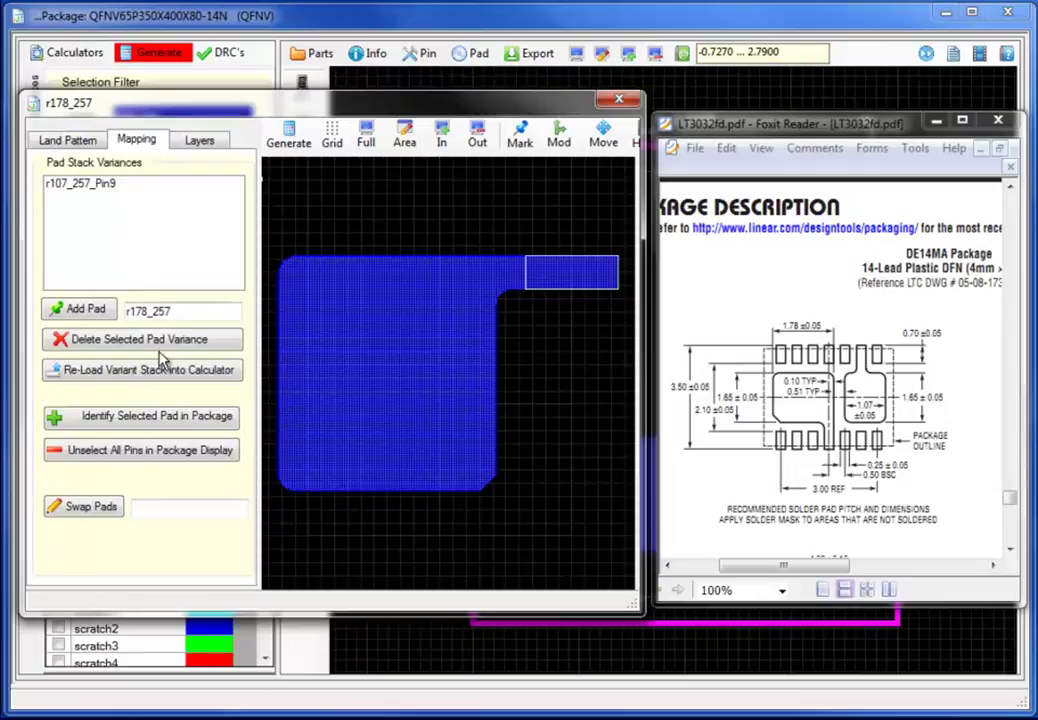
pyautogui.click(76, 311)
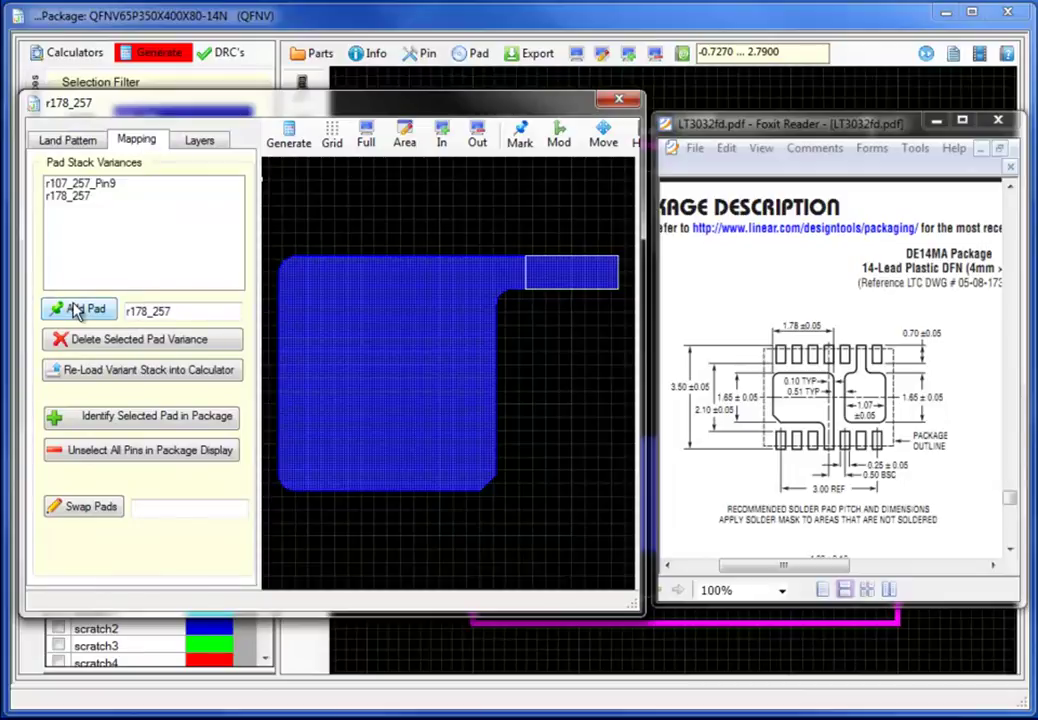
pyautogui.click(63, 196)
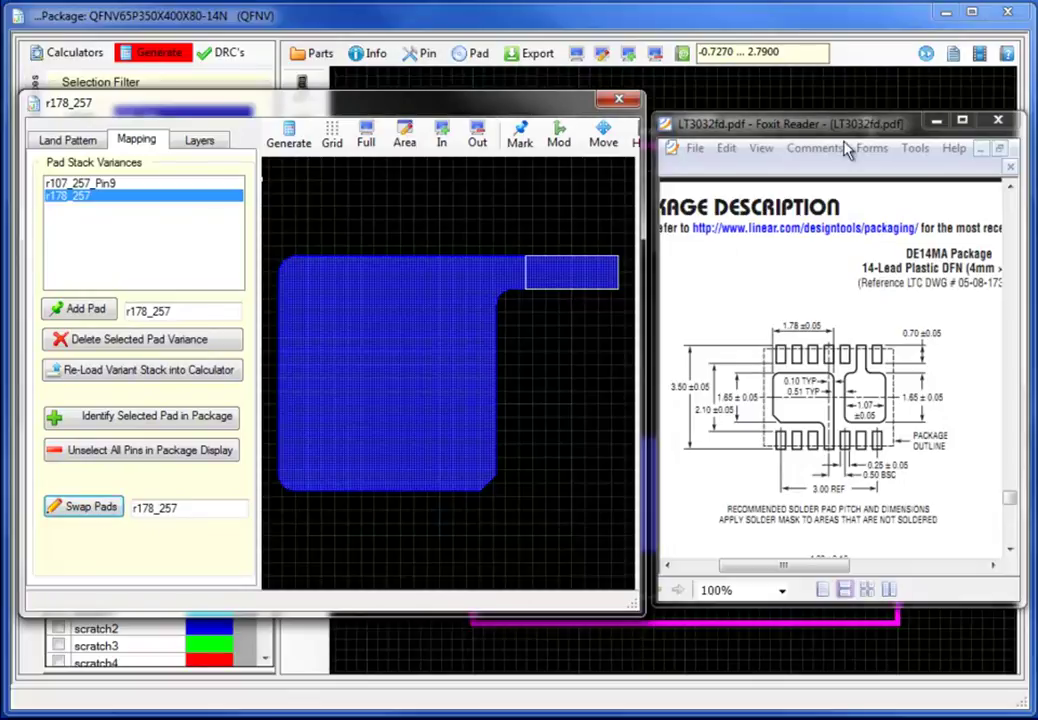
pyautogui.click(936, 121)
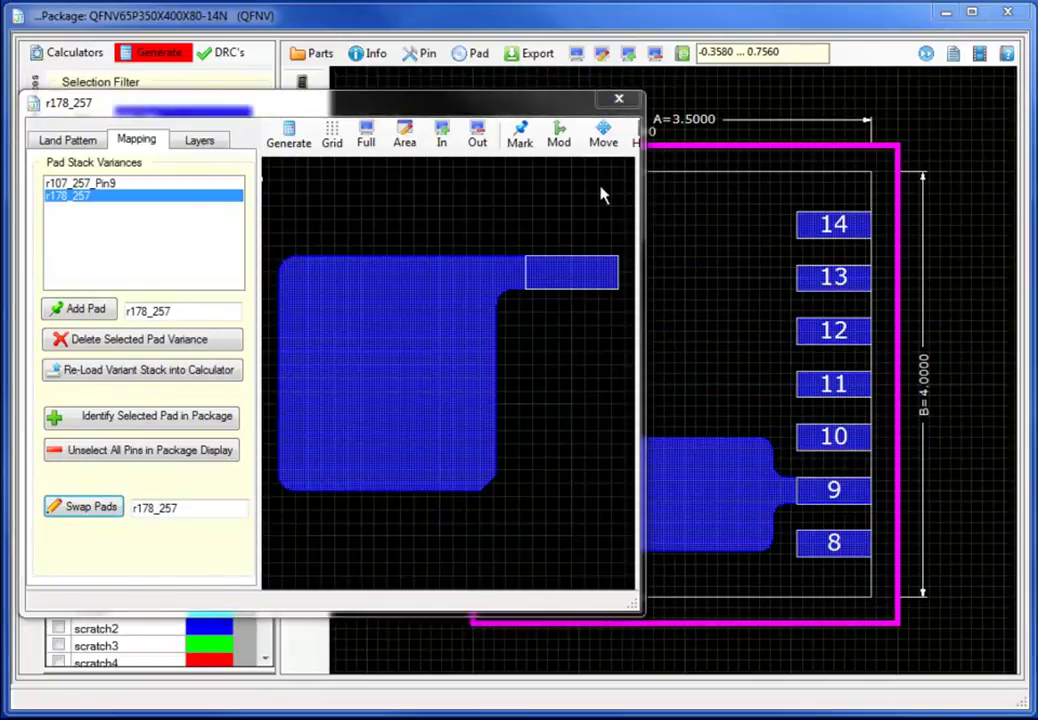
pyautogui.moveTo(595, 100); pyautogui.dragTo(560, 127)
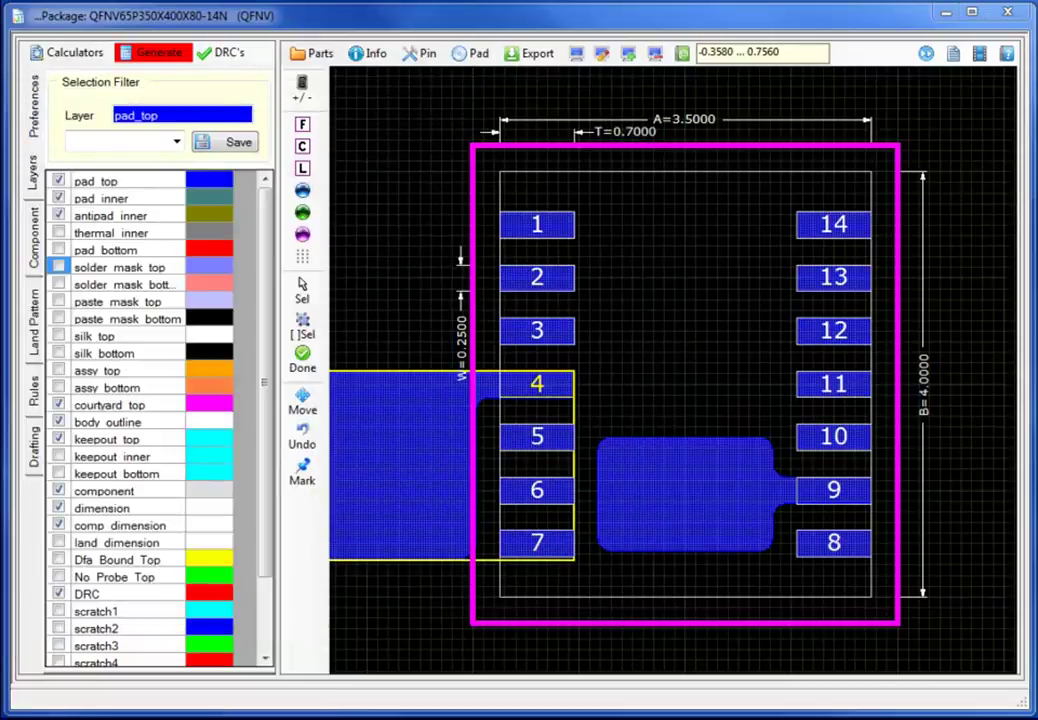
# - Group-rotate the L-shaped pad twice by 90° and start an Any Angle move from its corner
pyautogui.moveTo(560, 127); pyautogui.dragTo(597, 127)
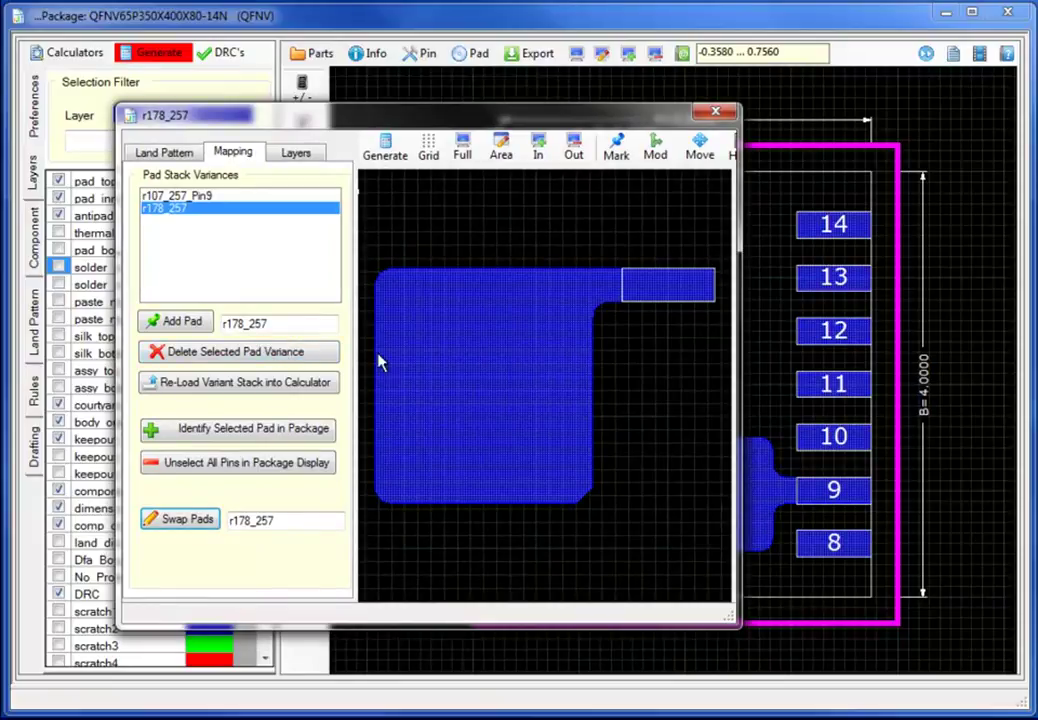
pyautogui.click(700, 152)
pyautogui.moveTo(551, 259); pyautogui.dragTo(198, 92)
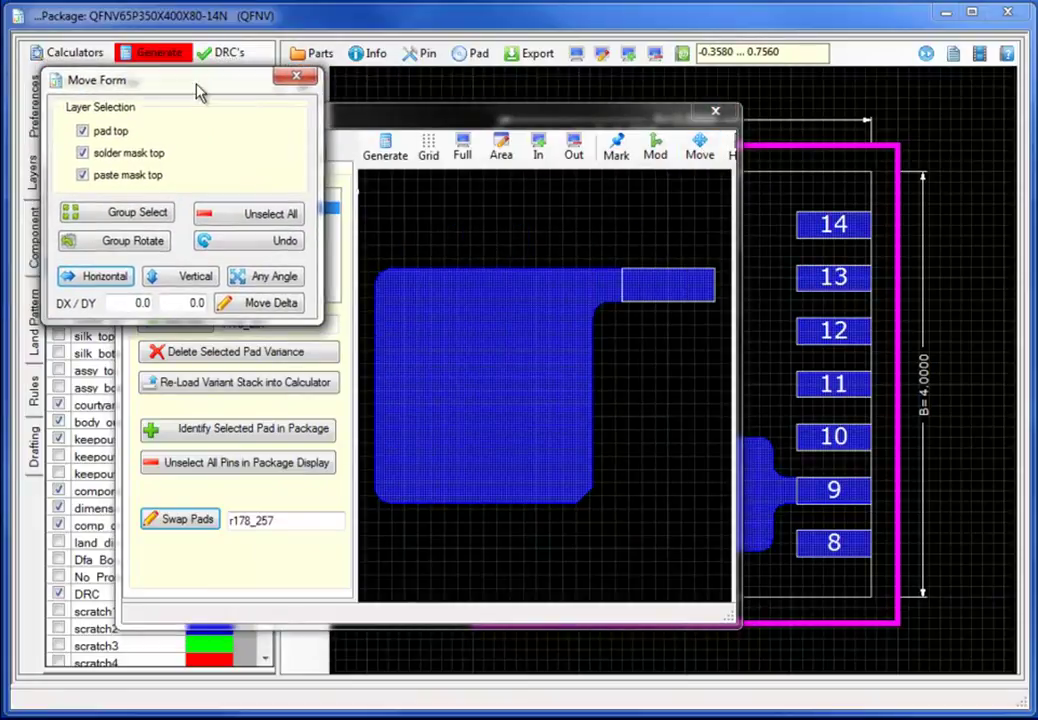
pyautogui.click(143, 215)
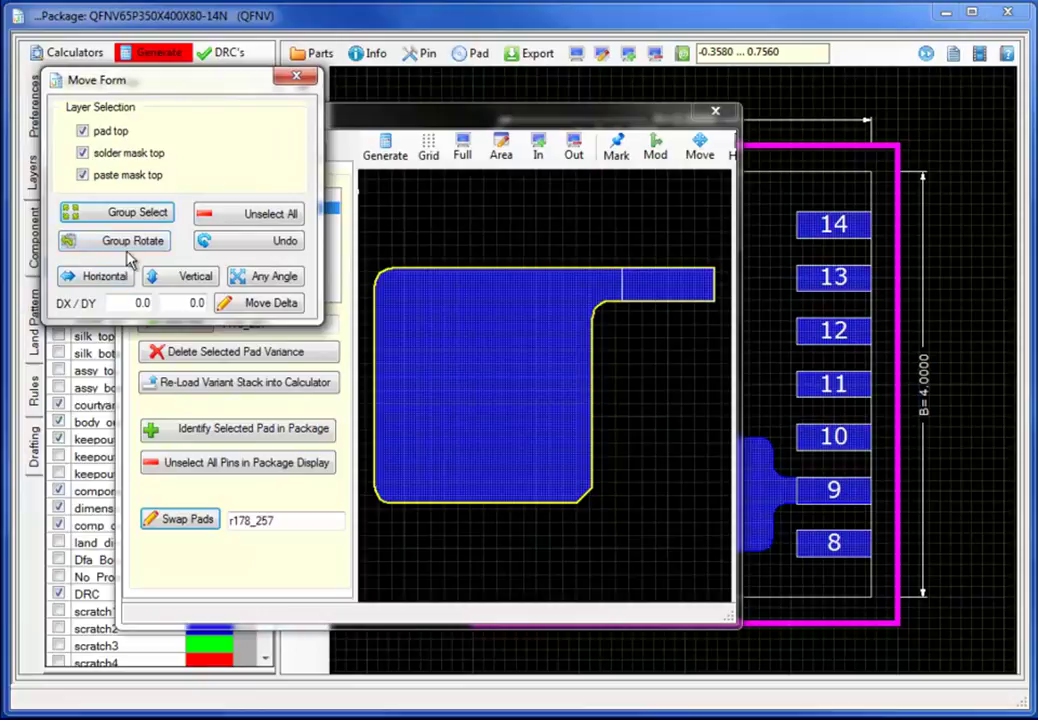
pyautogui.click(130, 241)
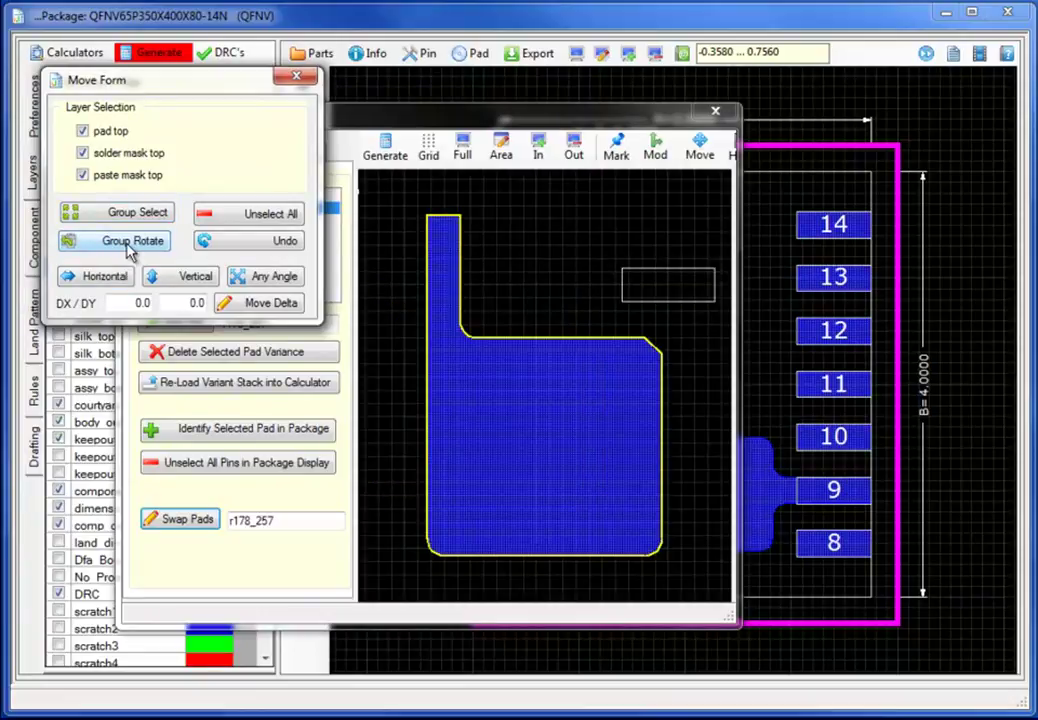
pyautogui.click(130, 241)
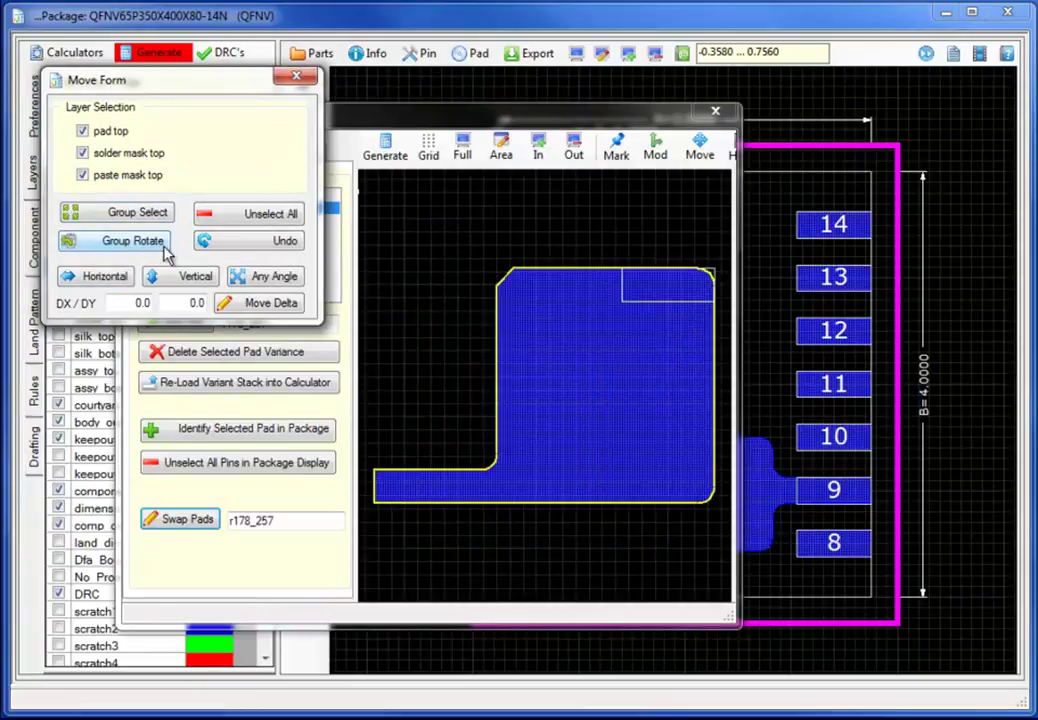
pyautogui.click(262, 276)
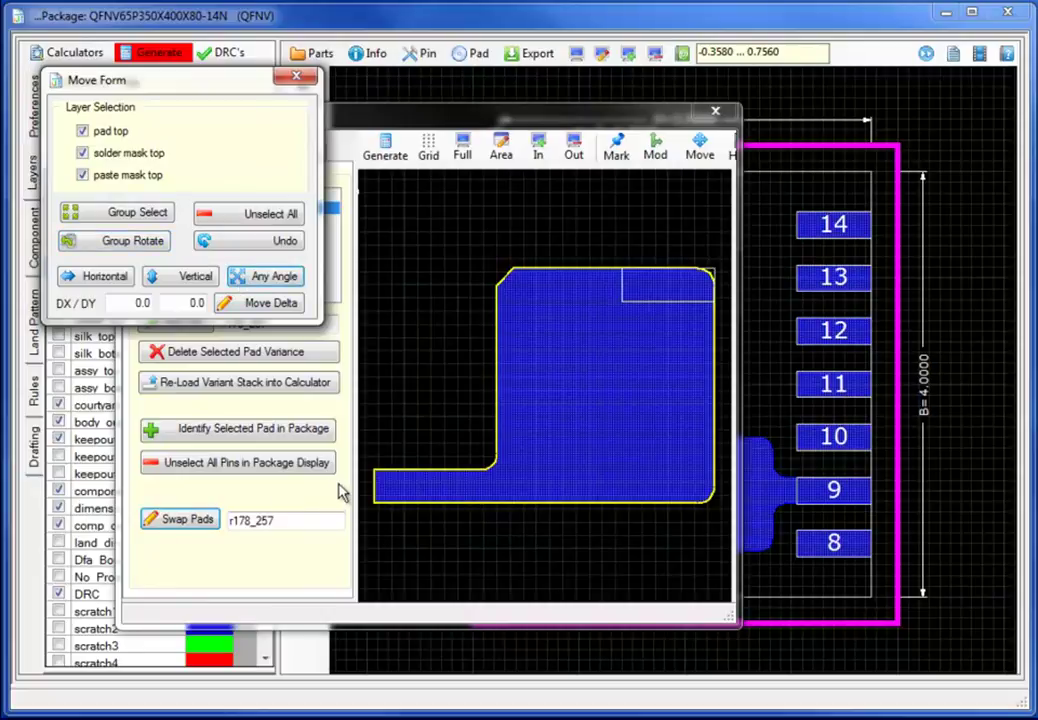
pyautogui.moveTo(255, 82); pyautogui.dragTo(257, 126)
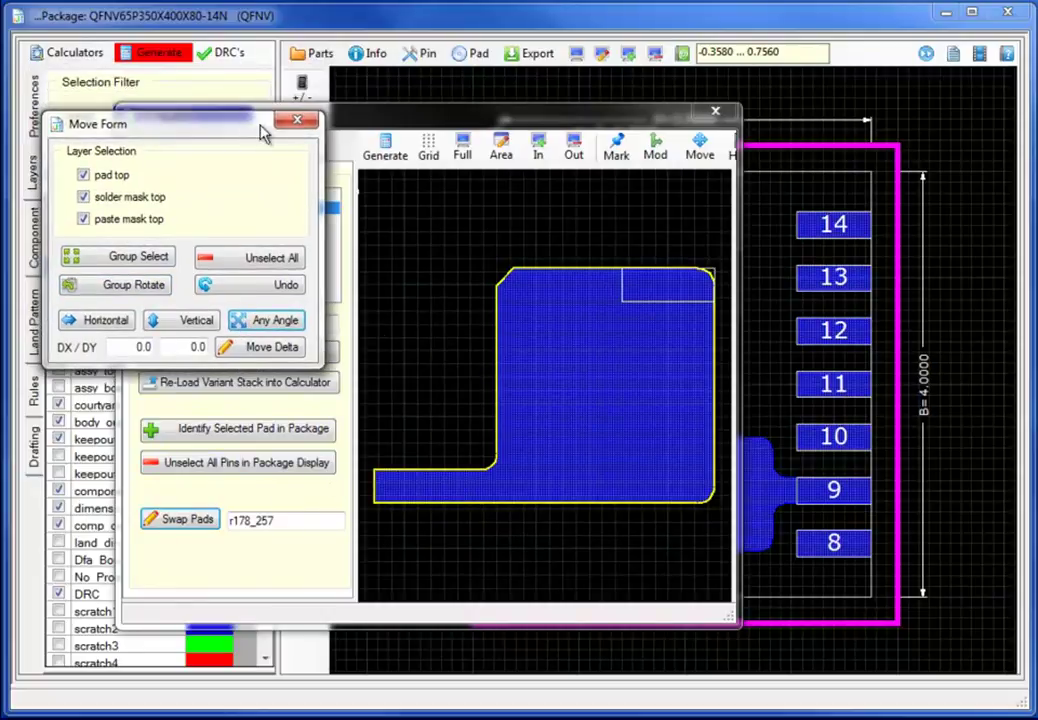
pyautogui.click(374, 503)
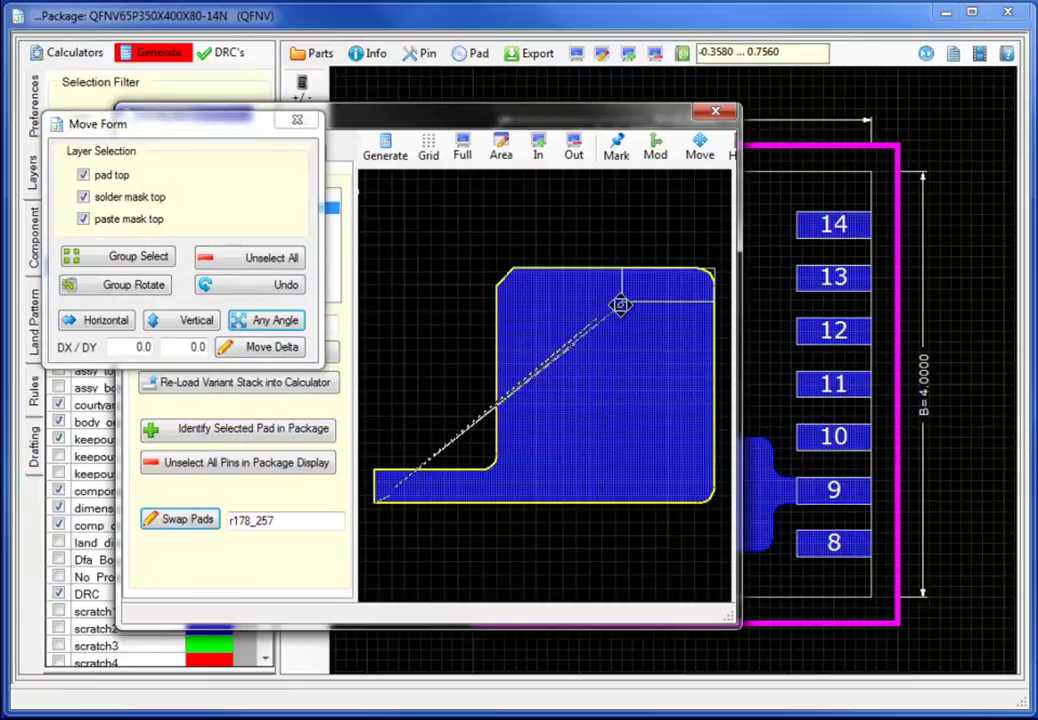
# - Nudge the rotated pad up-left by its lower-left corner onto the chosen point
pyautogui.click(620, 305)
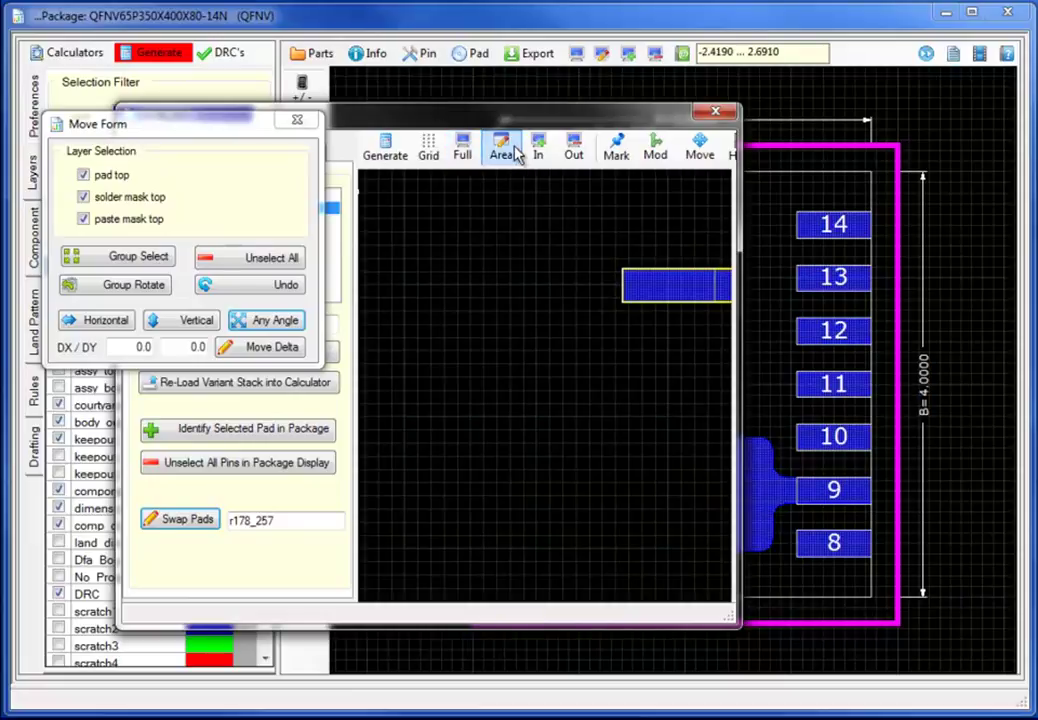
pyautogui.moveTo(594, 327); pyautogui.dragTo(662, 256)
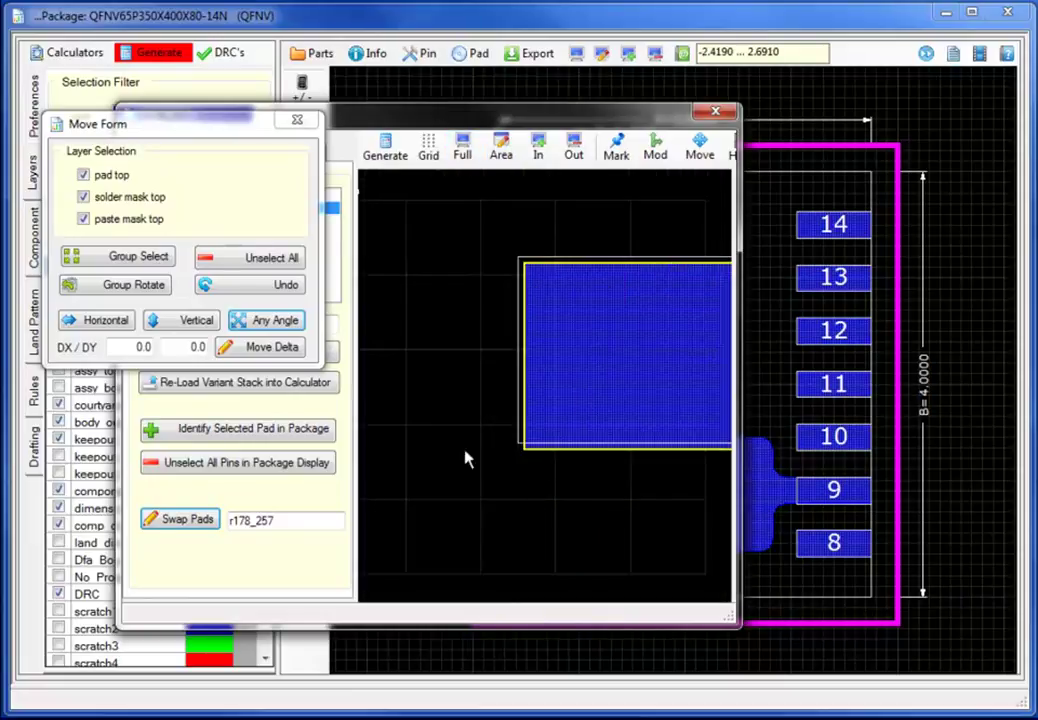
pyautogui.click(258, 322)
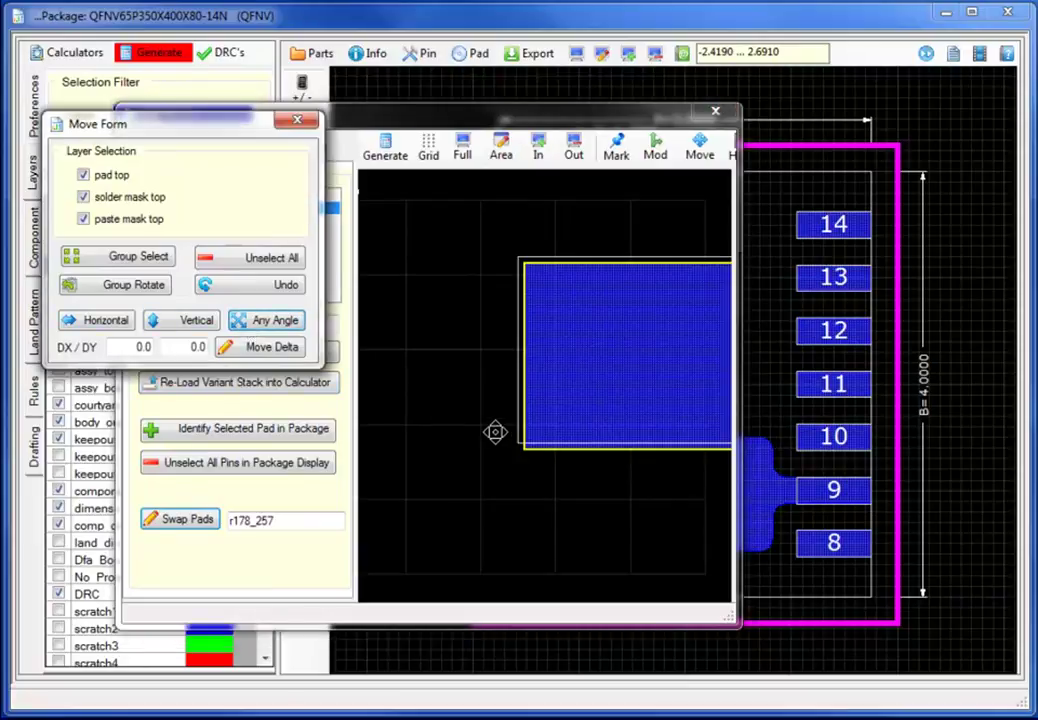
pyautogui.click(524, 448)
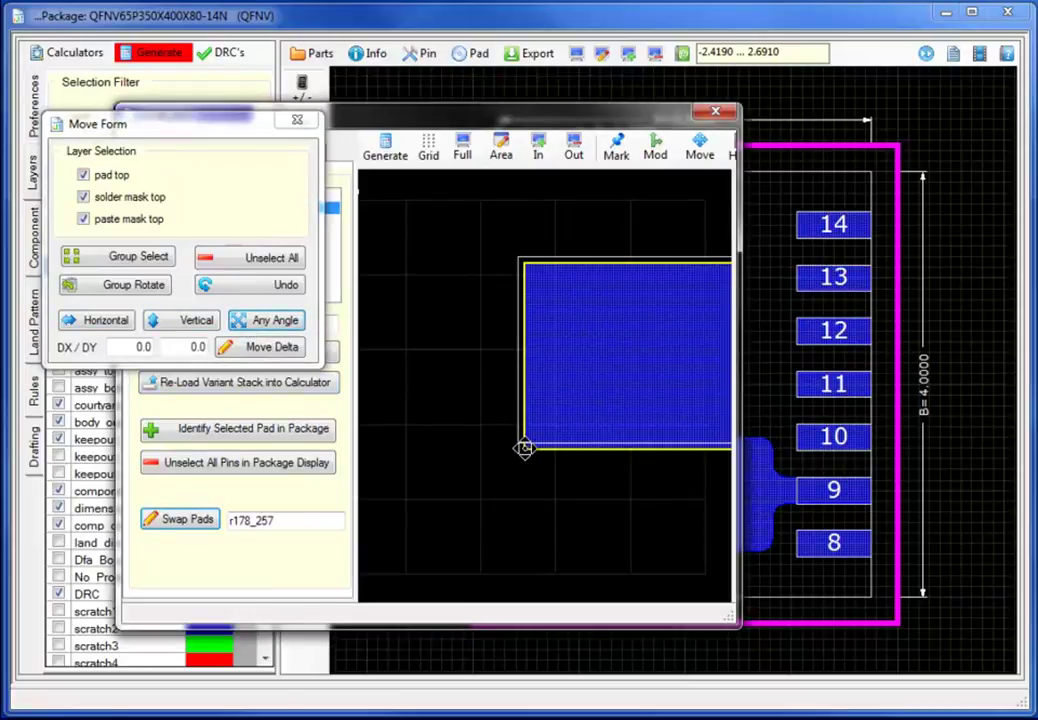
pyautogui.click(516, 442)
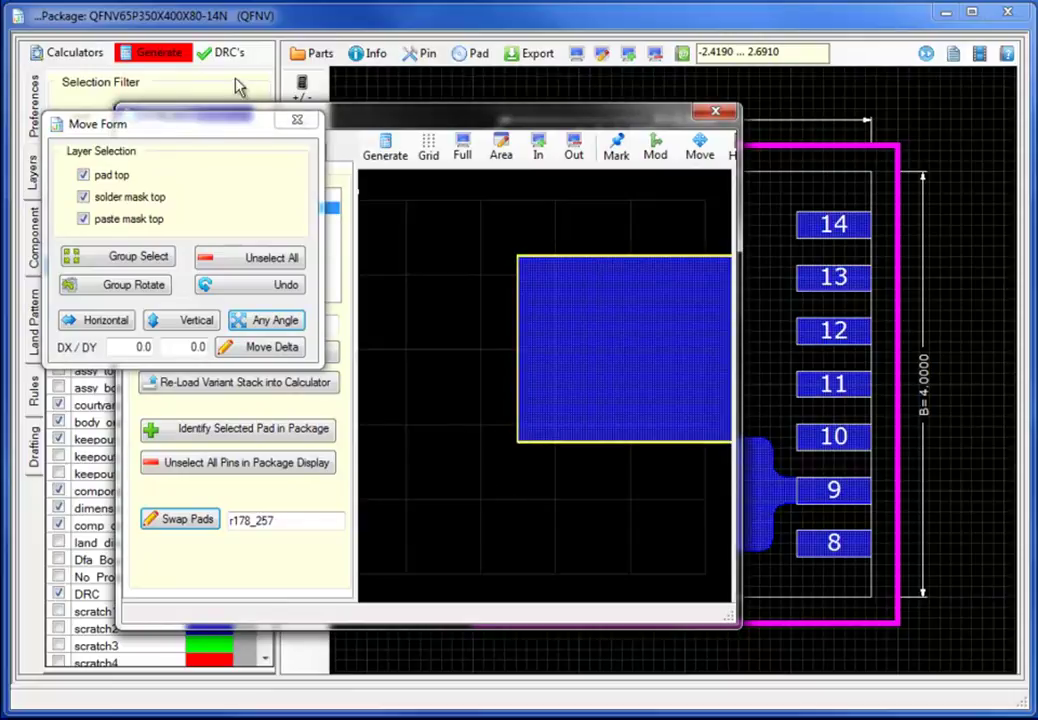
pyautogui.click(297, 123)
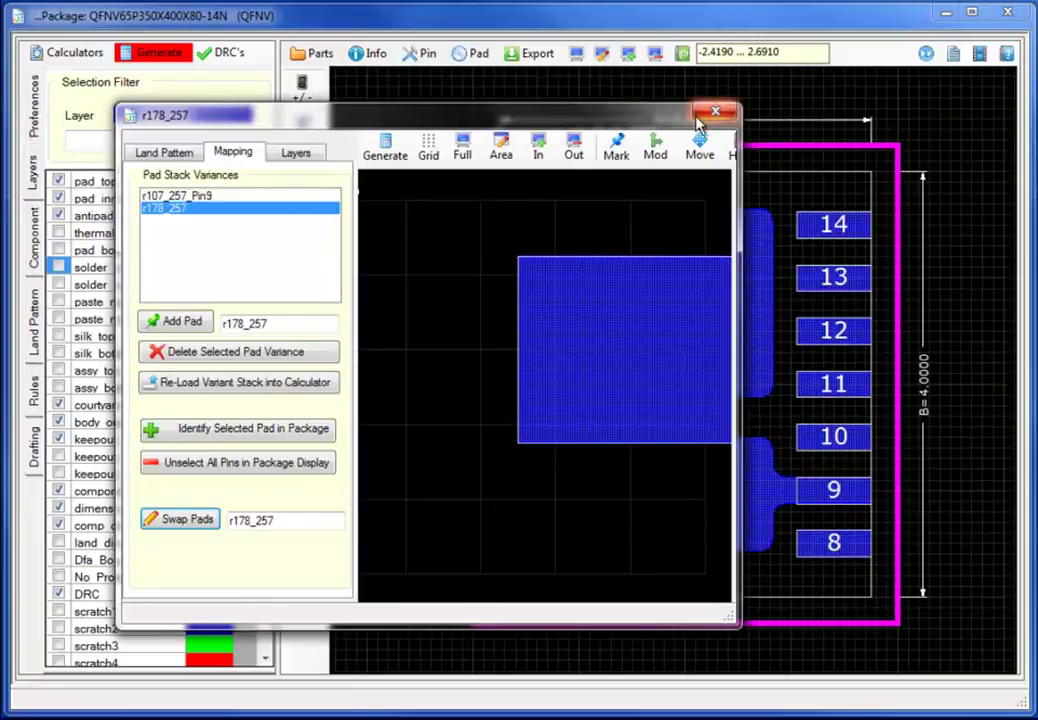
# - Swap the r178_257 variance into pin 4, then close the pad window and clear outlines
pyautogui.moveTo(407, 108); pyautogui.dragTo(0, 72)
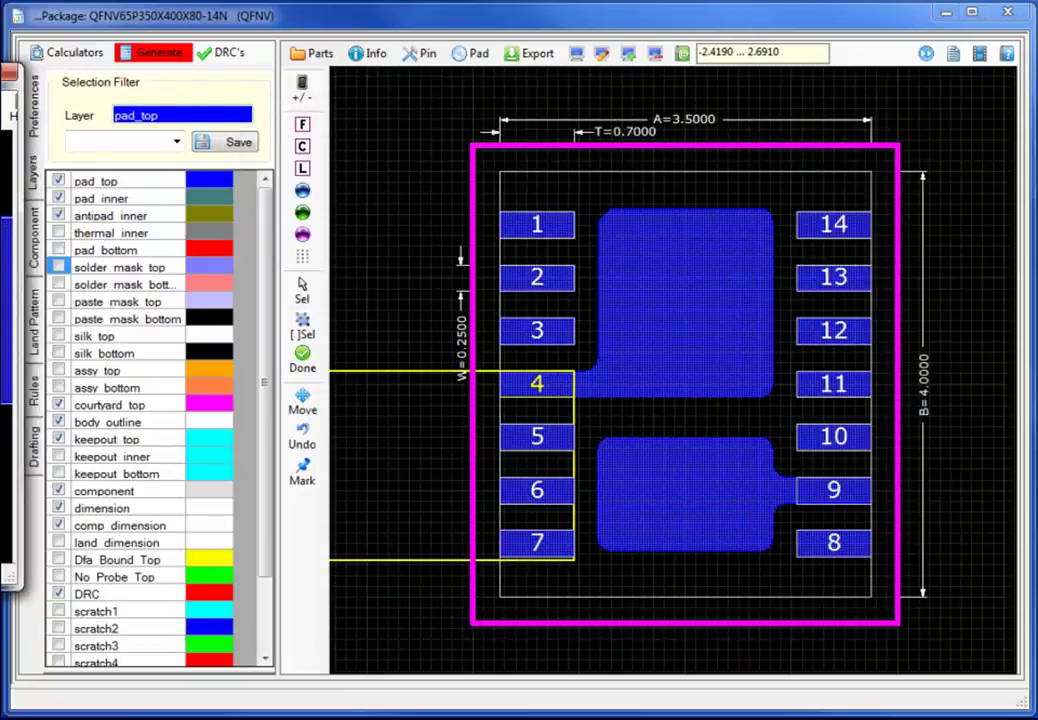
pyautogui.moveTo(8, 72); pyautogui.dragTo(704, 162)
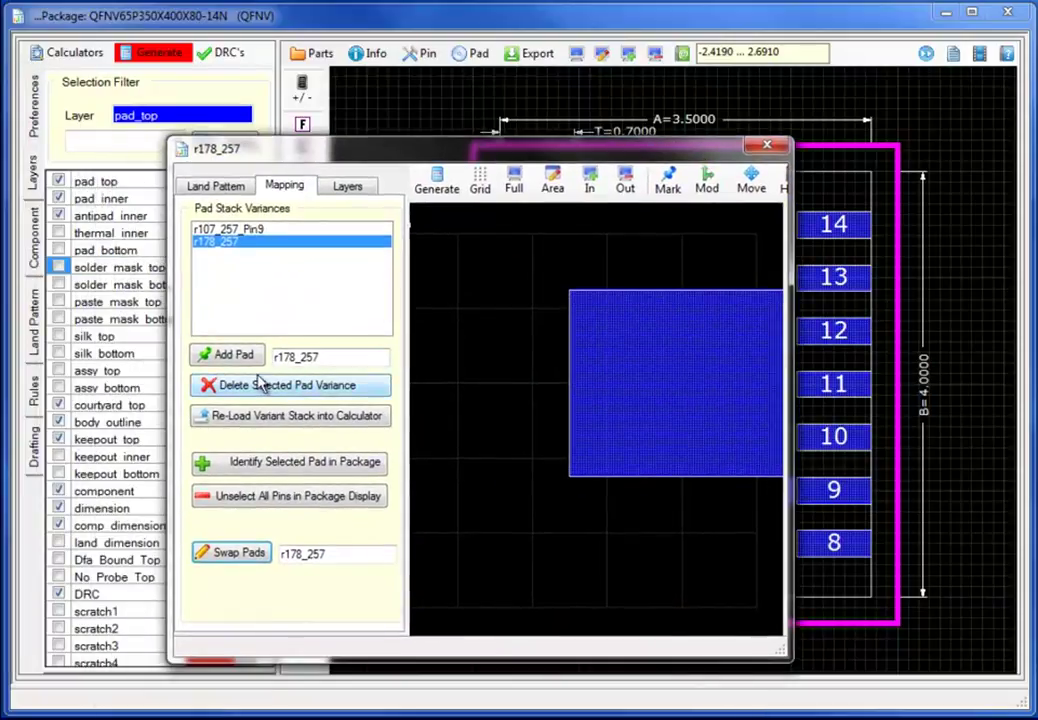
pyautogui.click(229, 246)
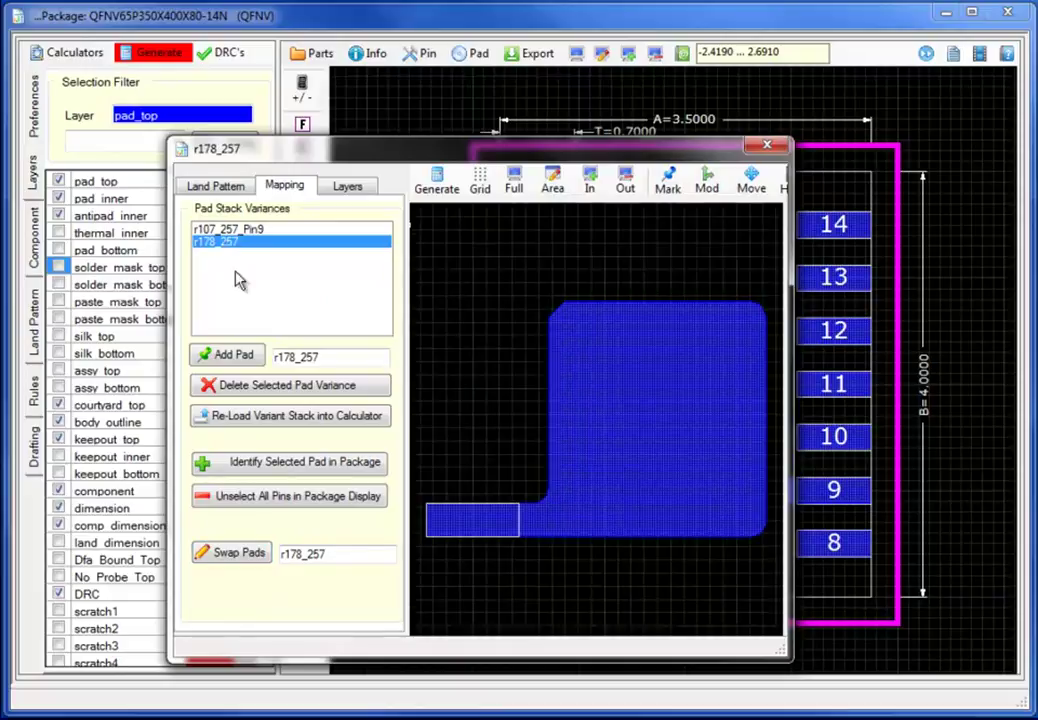
pyautogui.click(264, 463)
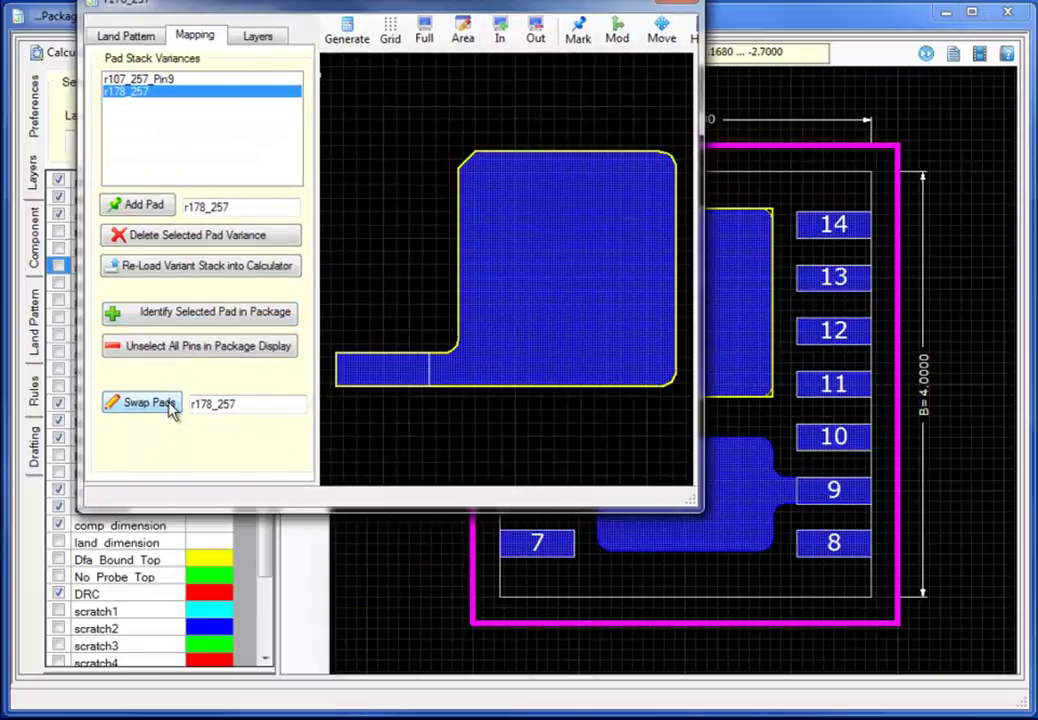
pyautogui.click(145, 403)
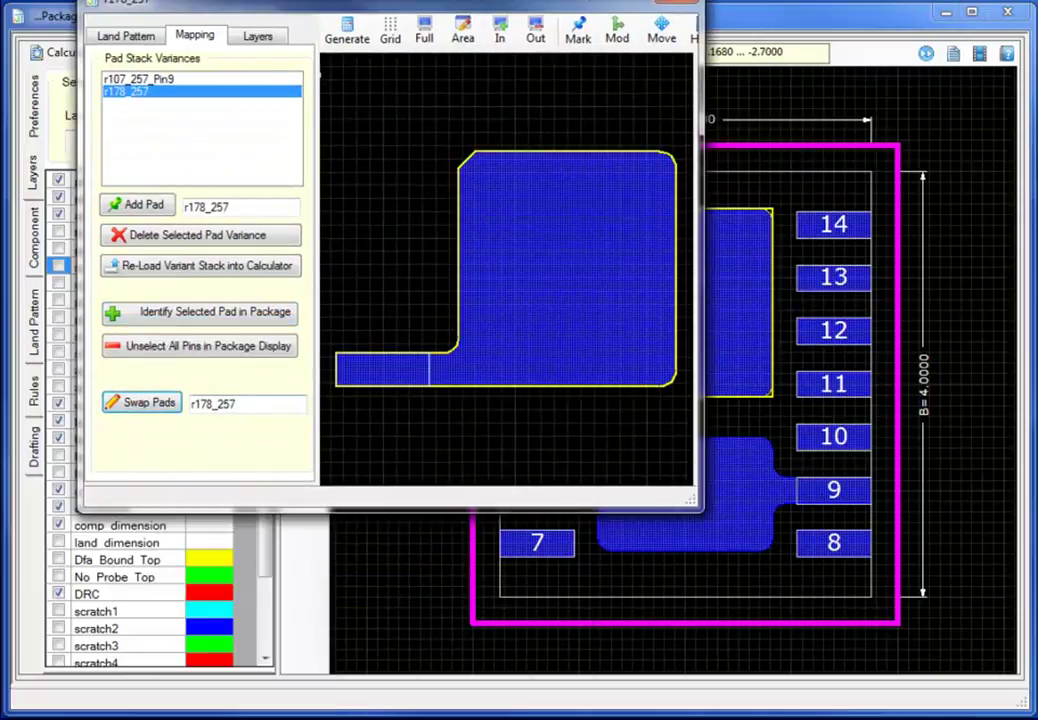
pyautogui.click(678, 5)
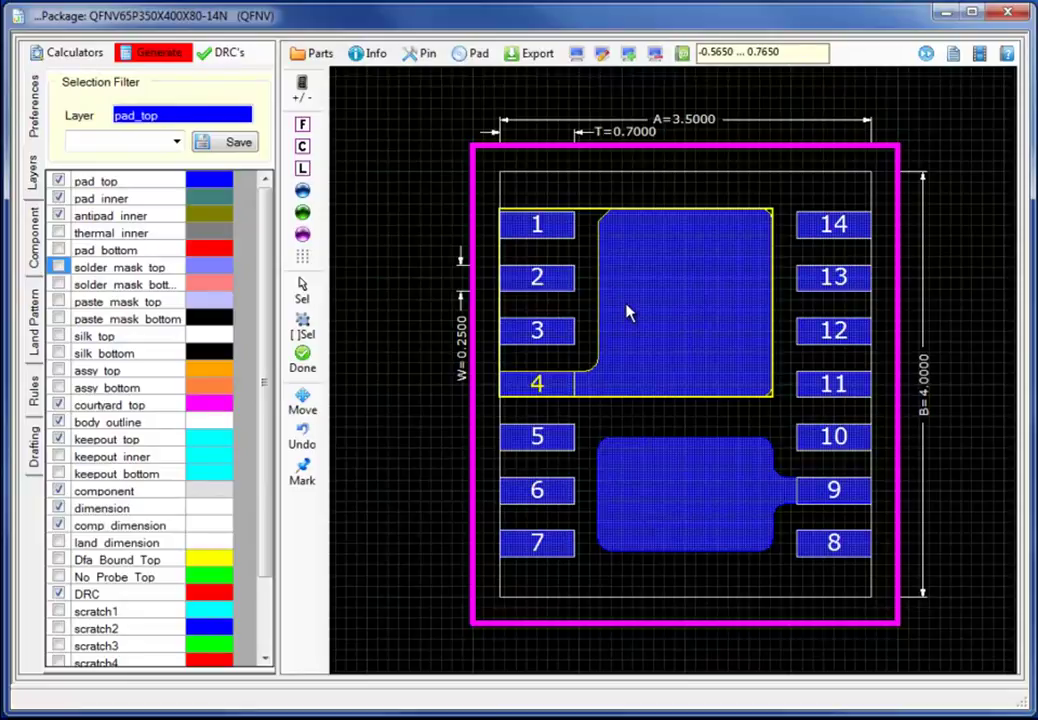
pyautogui.click(628, 310)
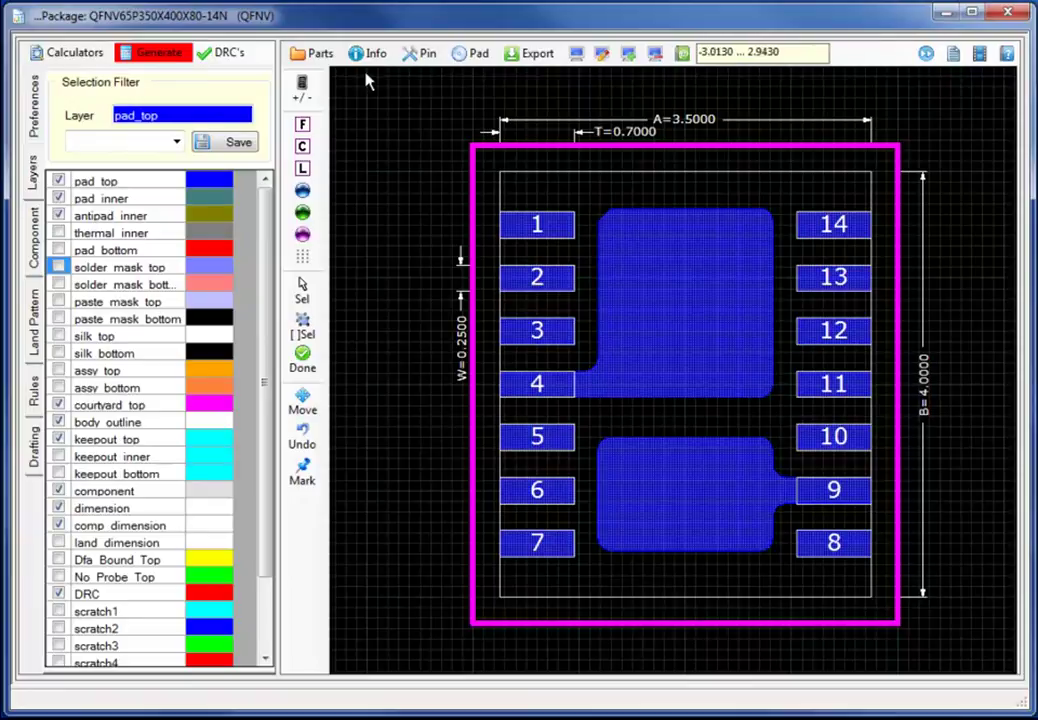
# - Save package QFNV65P350X400X80-14N, with both custom pads, to the Packages library
pyautogui.click(315, 53)
pyautogui.click(345, 120)
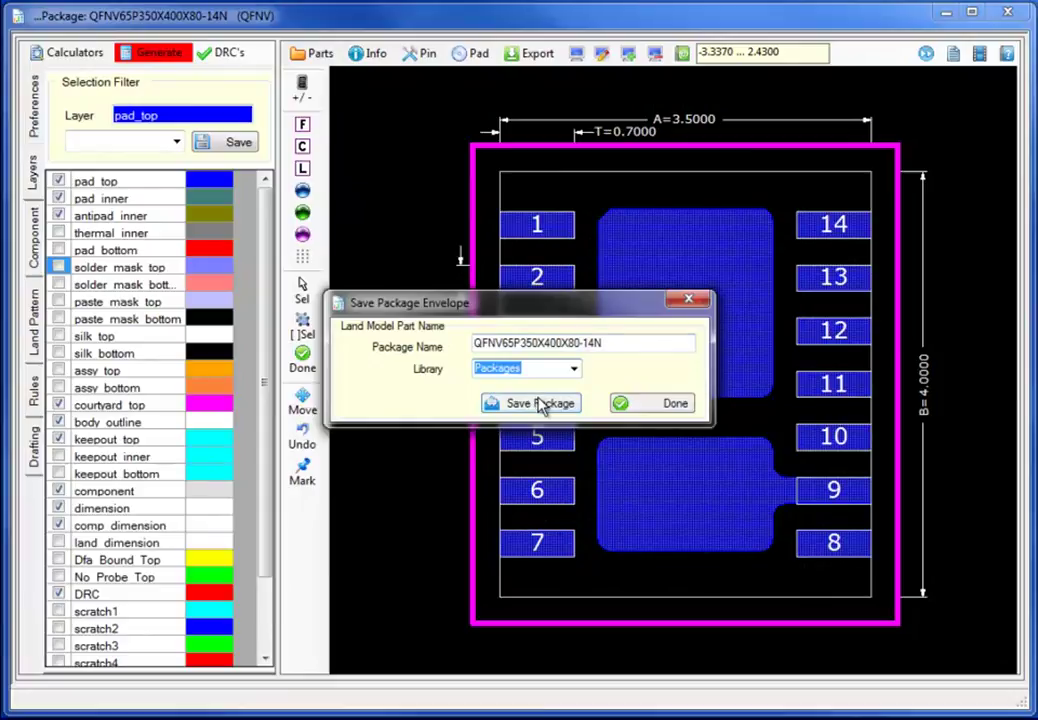
pyautogui.click(540, 404)
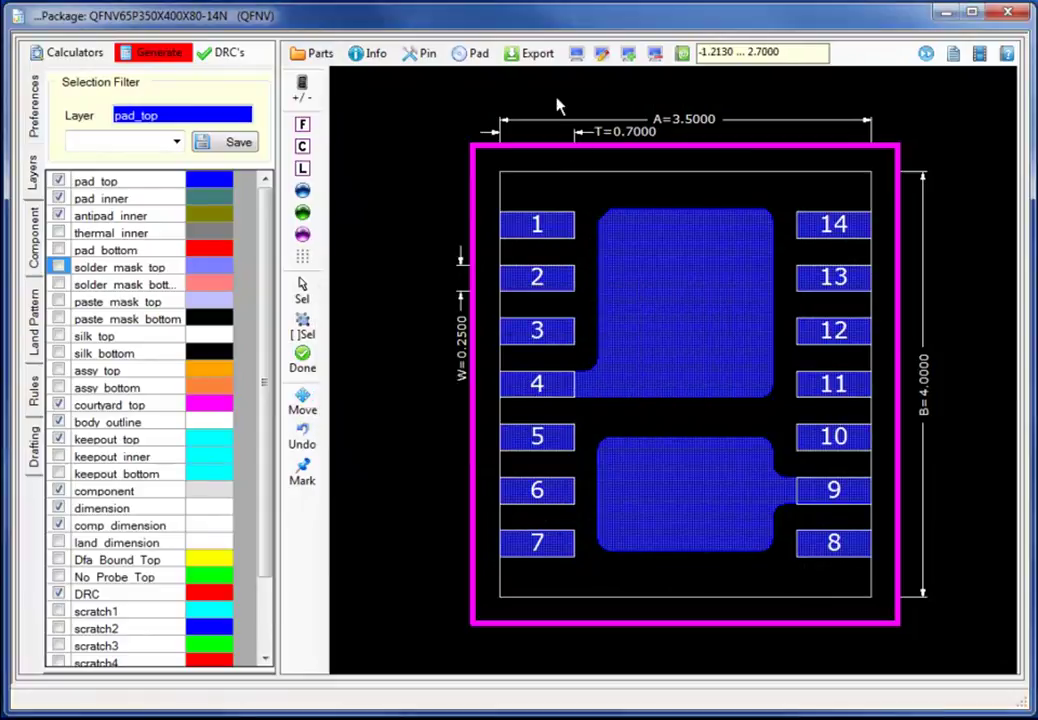
pyautogui.click(540, 55)
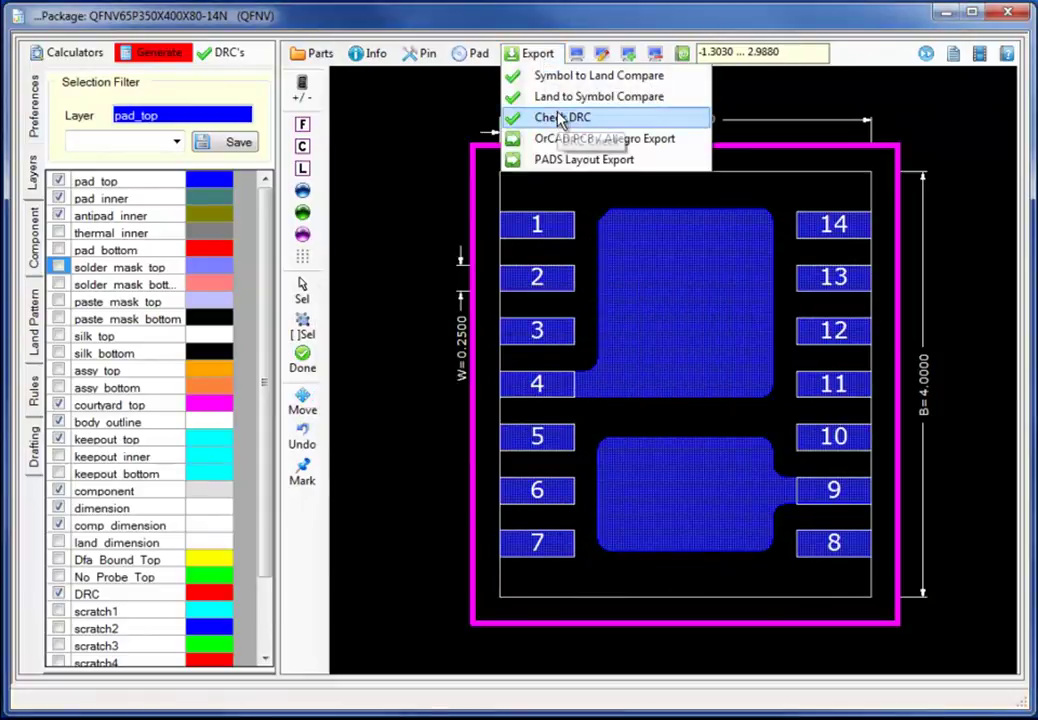